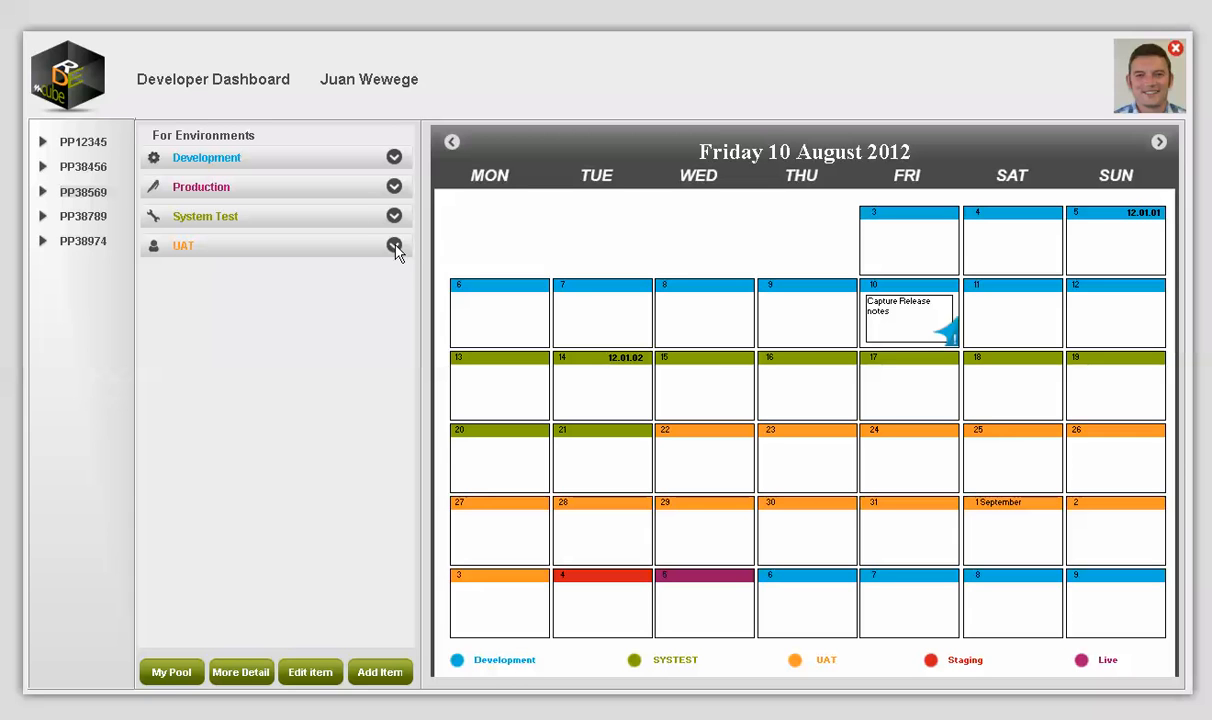
Step: Expand UAT to list Design Document, Esitmation Document, Unit Testing, Release Note, Sign Off and INI
left_click(394, 246)
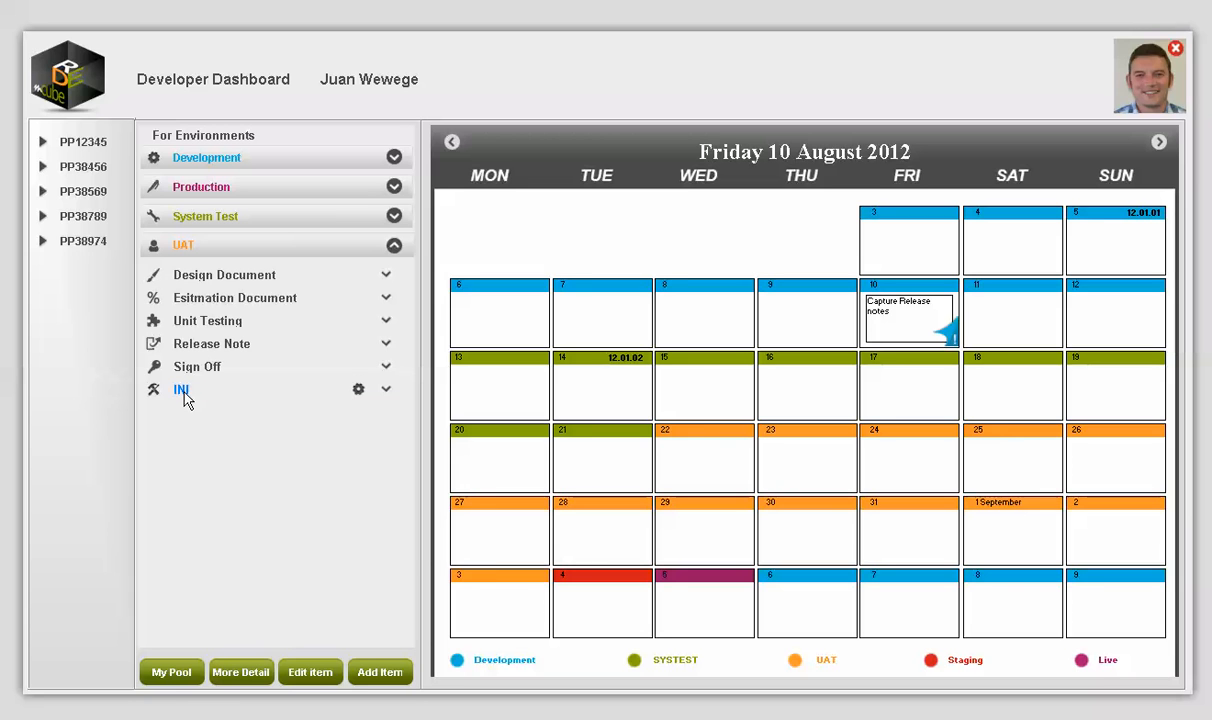
Step: Check the INI item's status history under UAT, then collapse UAT
left_click(388, 394)
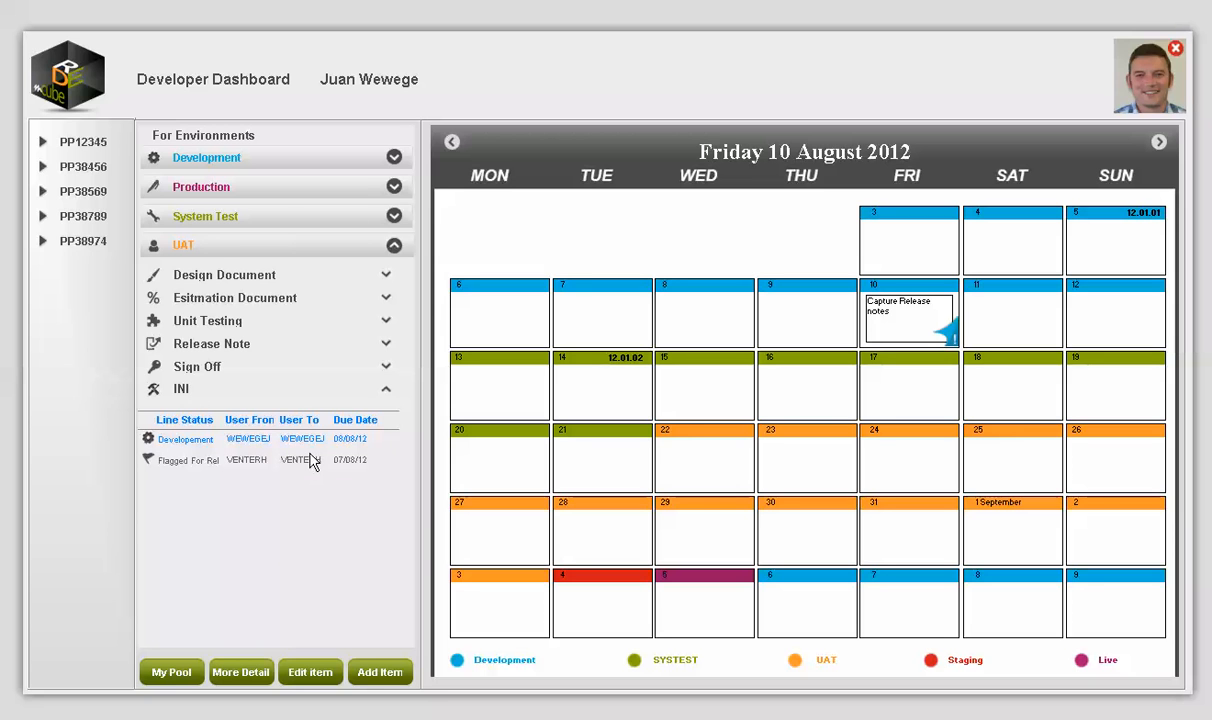
left_click(388, 392)
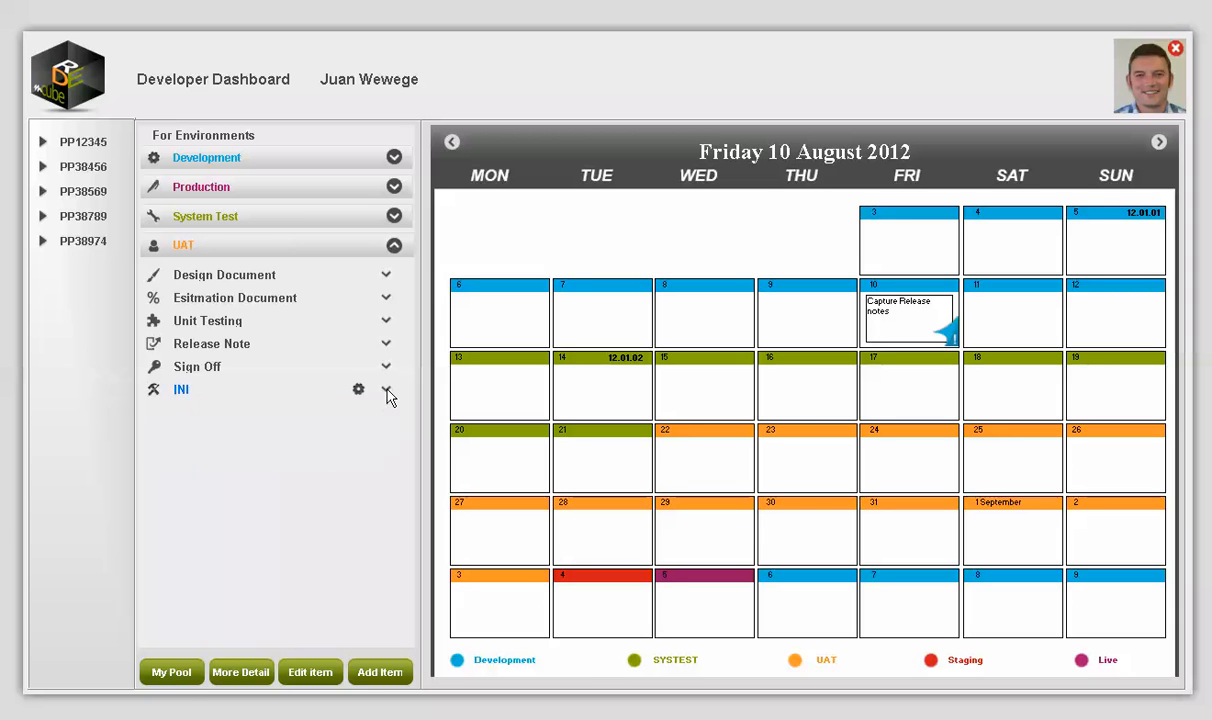
left_click(395, 246)
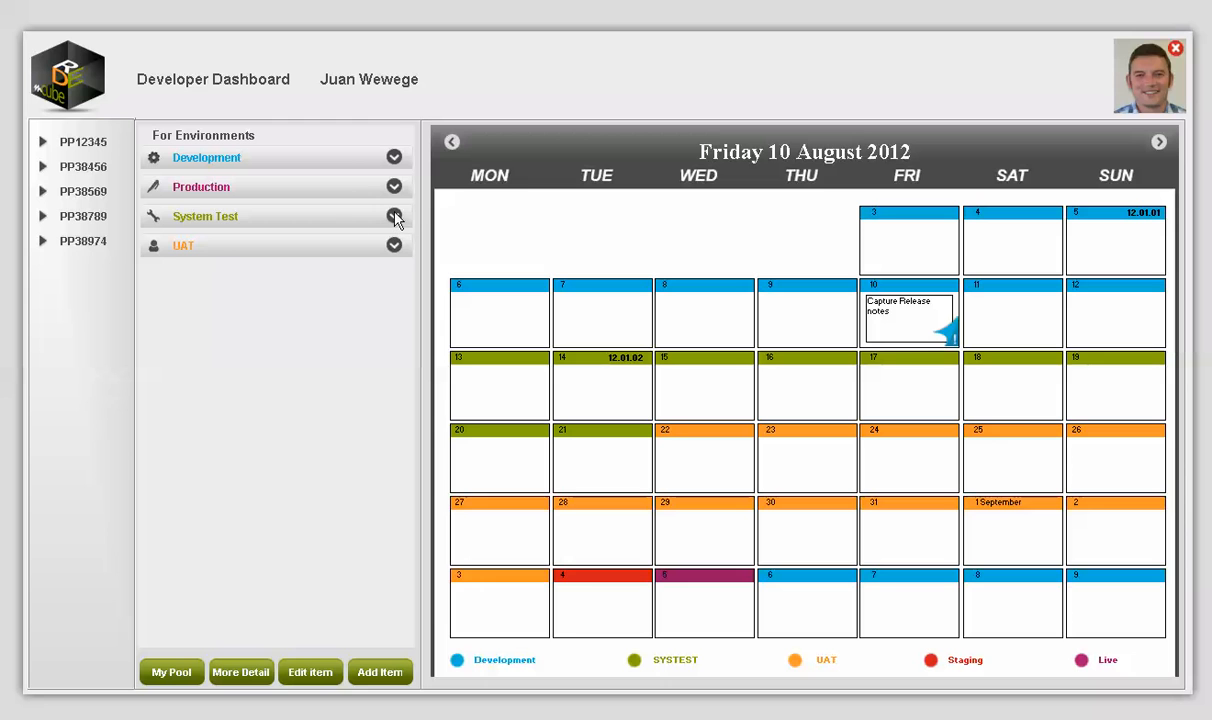
Step: Check INI's status history under System Test, collapse it, and start a new release item
left_click(239, 228)
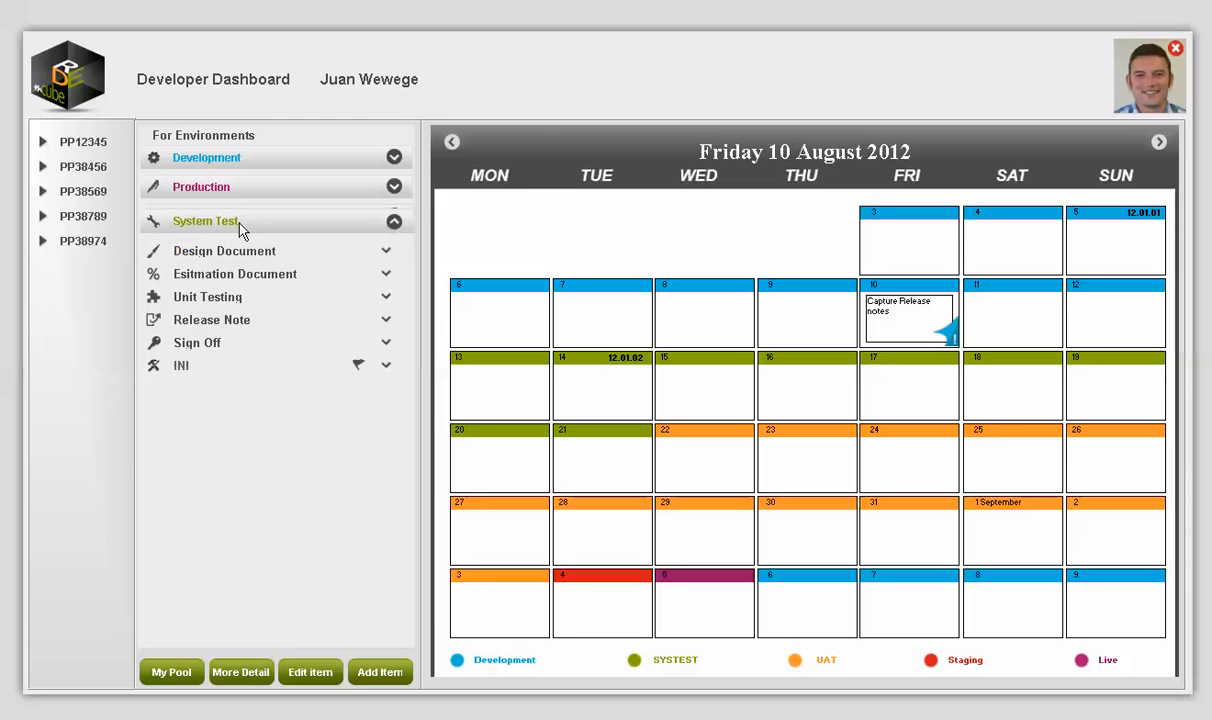
left_click(386, 366)
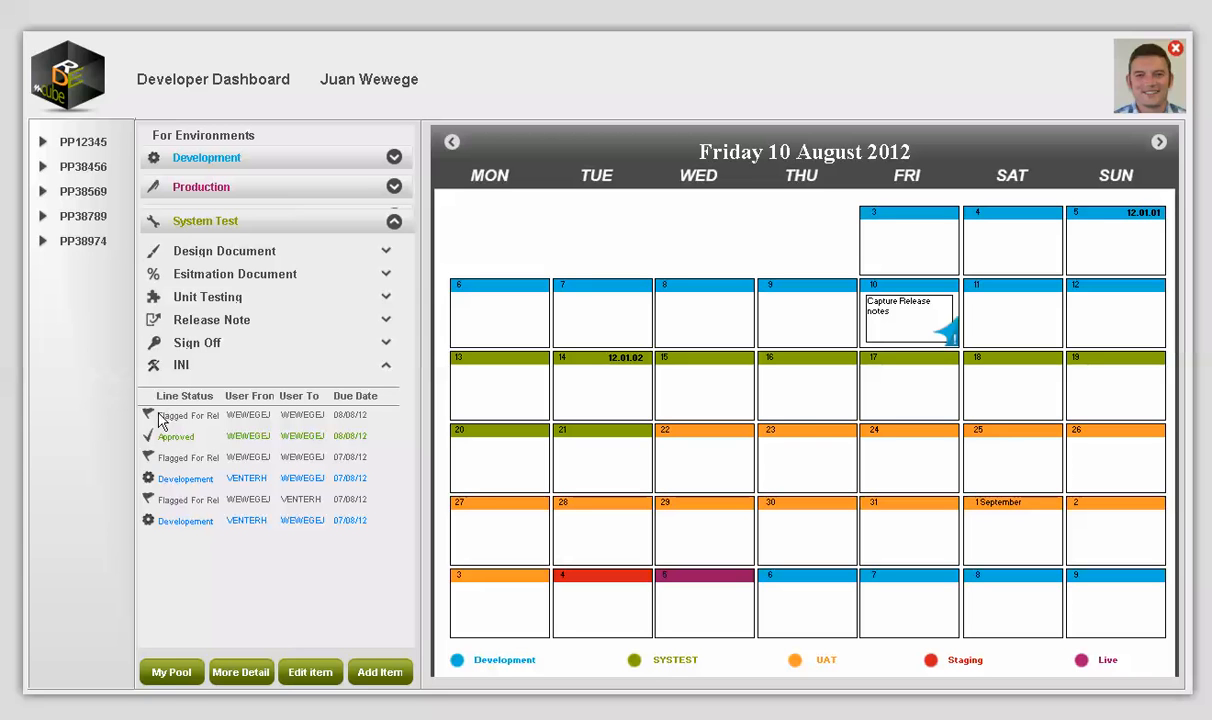
left_click(388, 368)
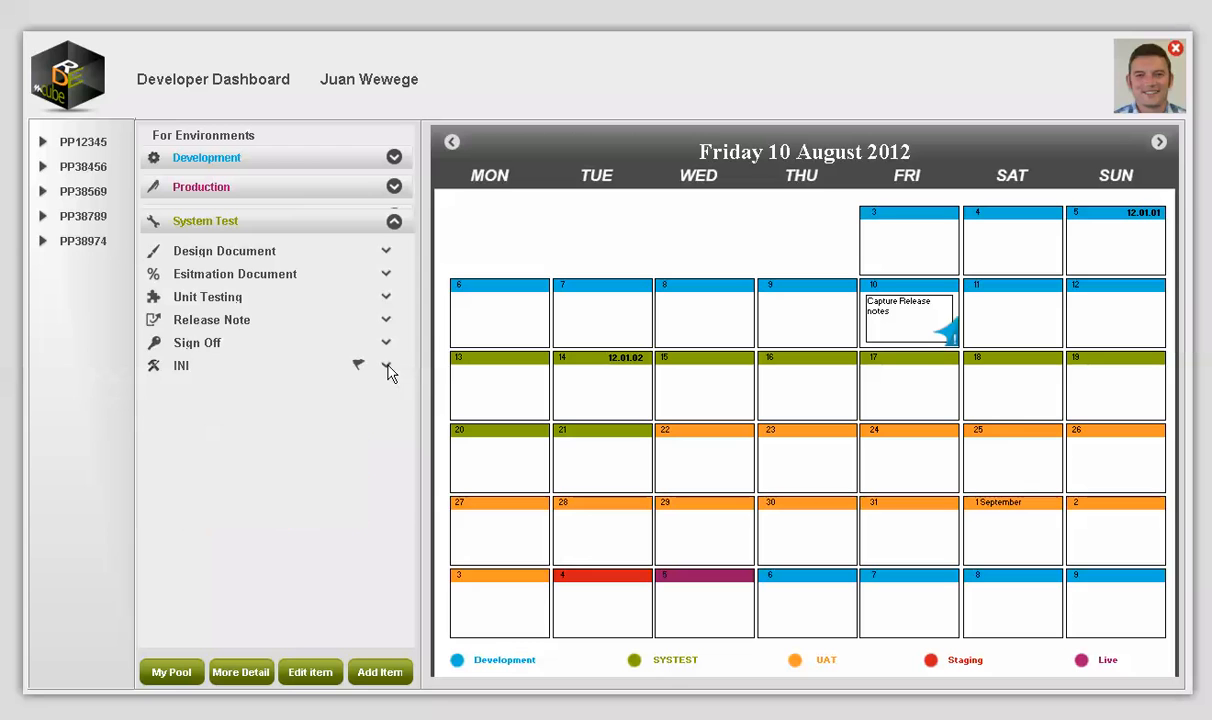
left_click(395, 223)
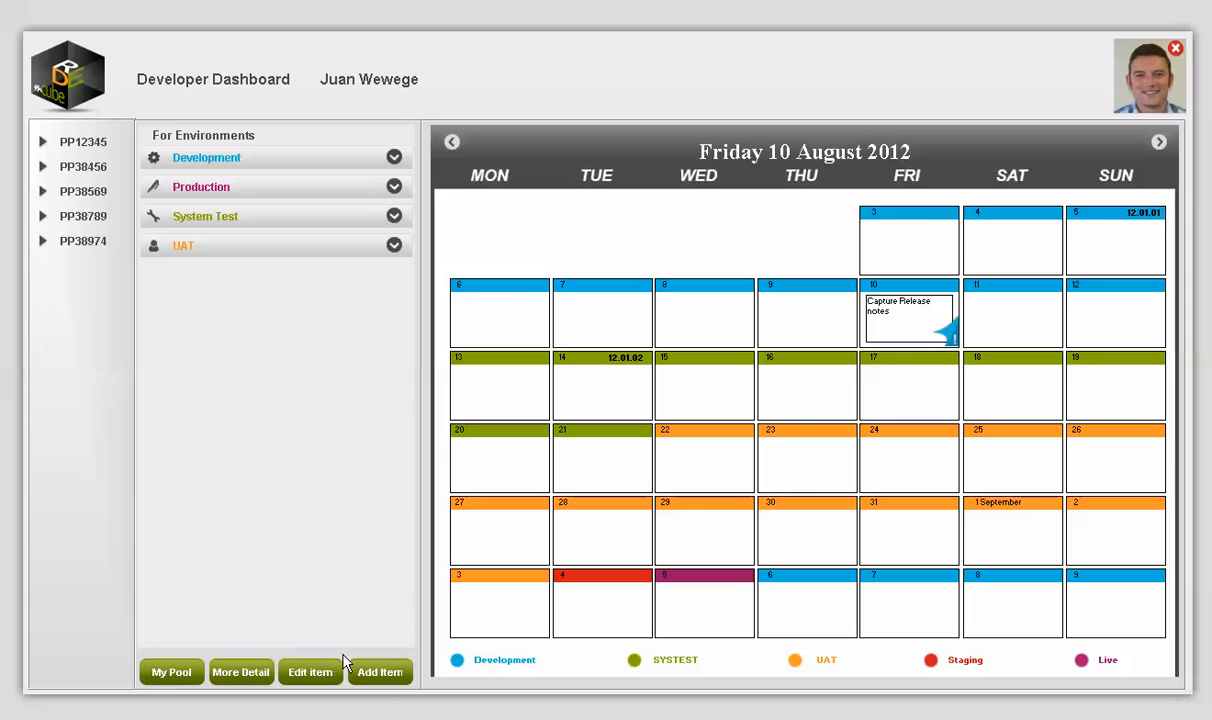
left_click(381, 675)
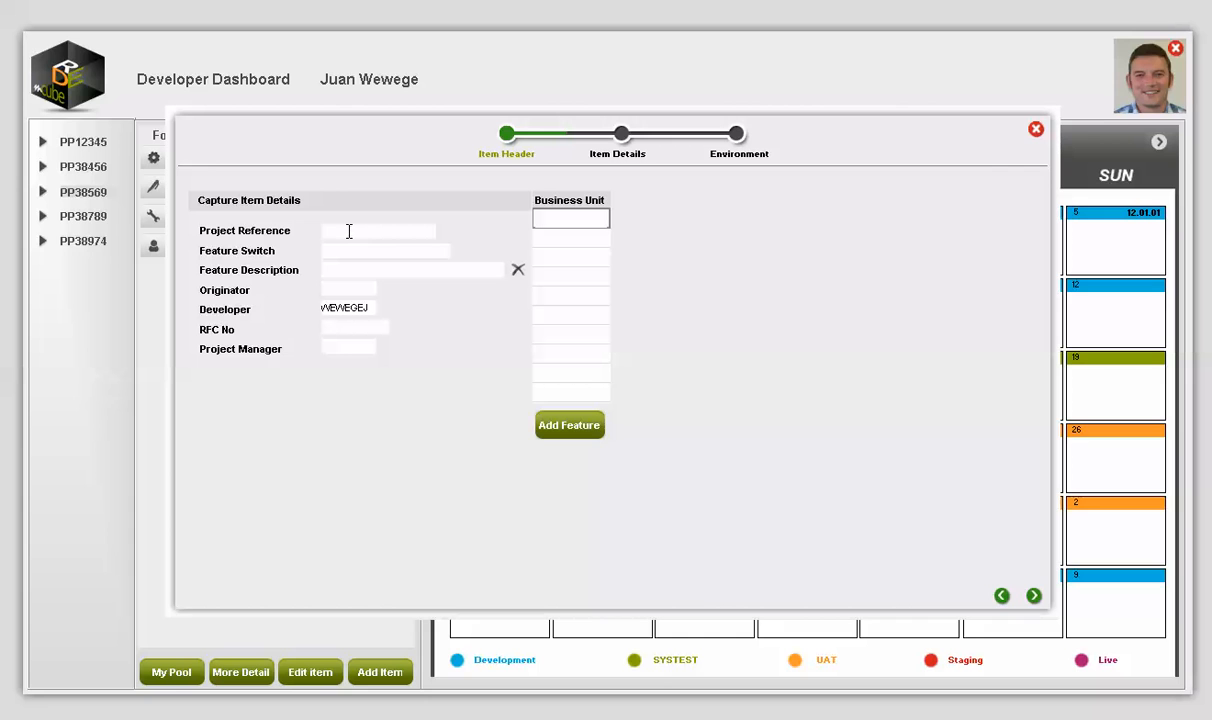
Step: Enter project reference PP387891 and feature description Feature1
type("PPP")
type("38759")
type("1")
key("Tab")
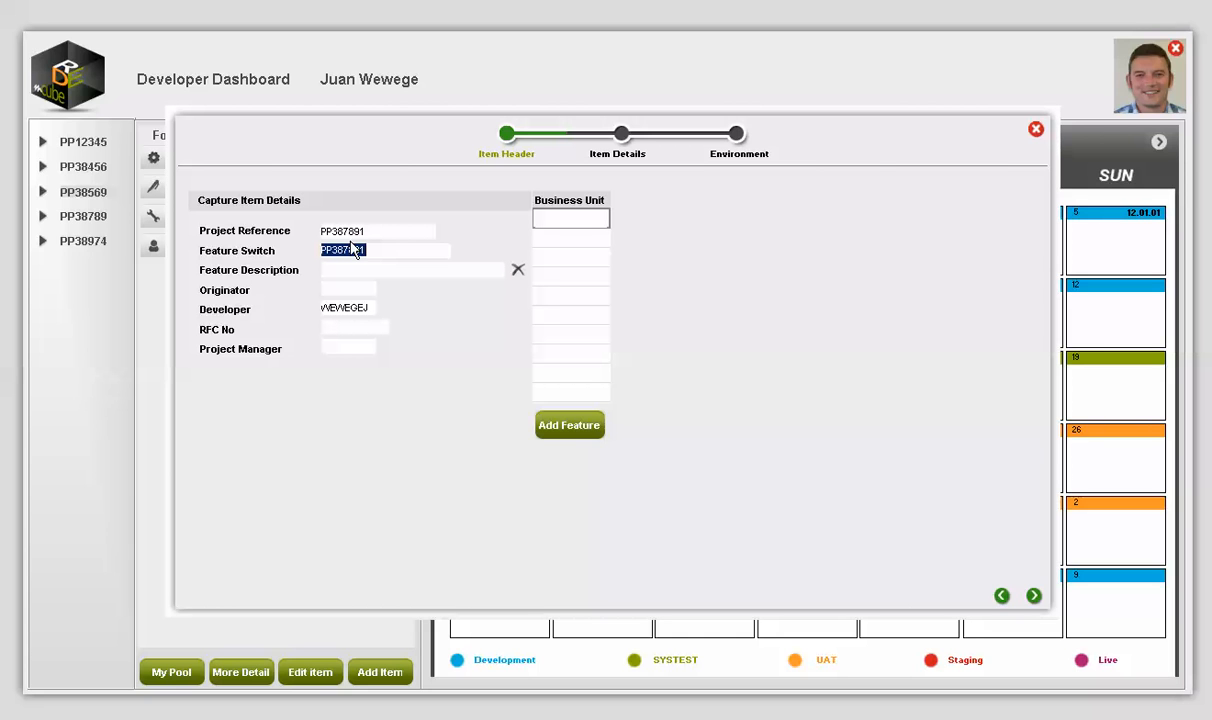
left_click(346, 271)
type("TURE")
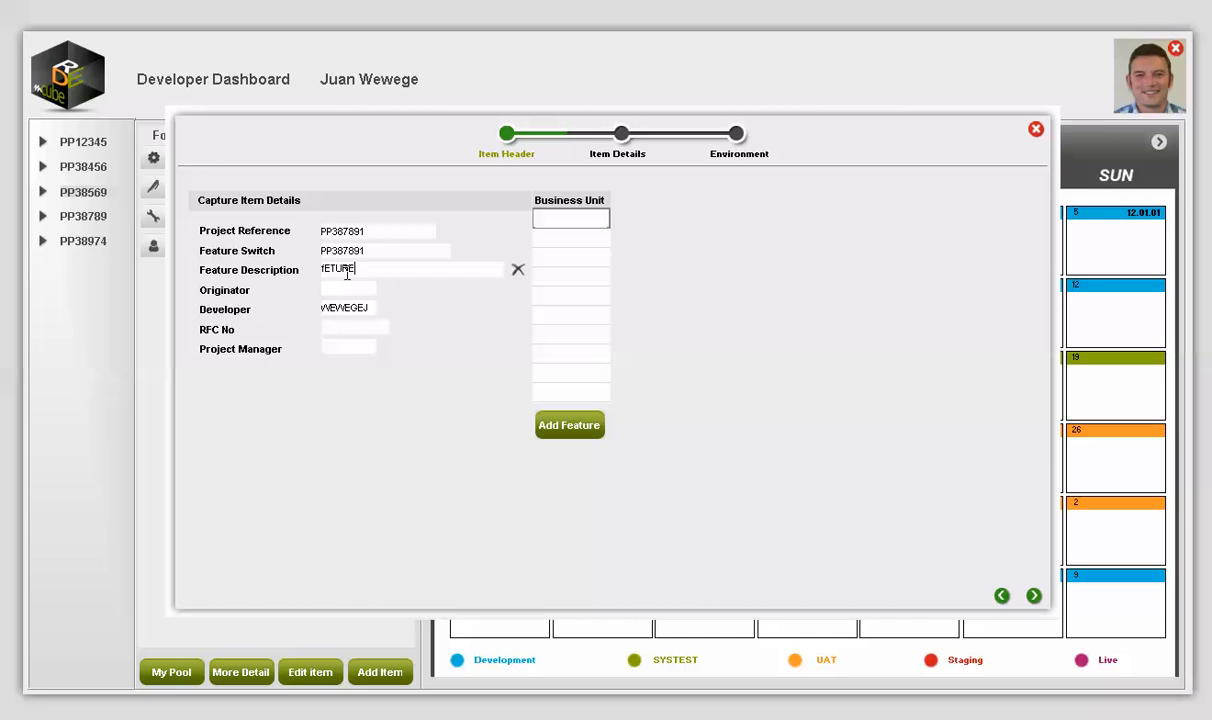
key("BackSpace")
key("BackSpace")
key("BackSpace")
key("BackSpace")
type("f")
type("Fe")
type("ature1")
Step: Fill in the originator, RFC No 1234 and the project manager
left_click(350, 291)
type("WEWEGEJ")
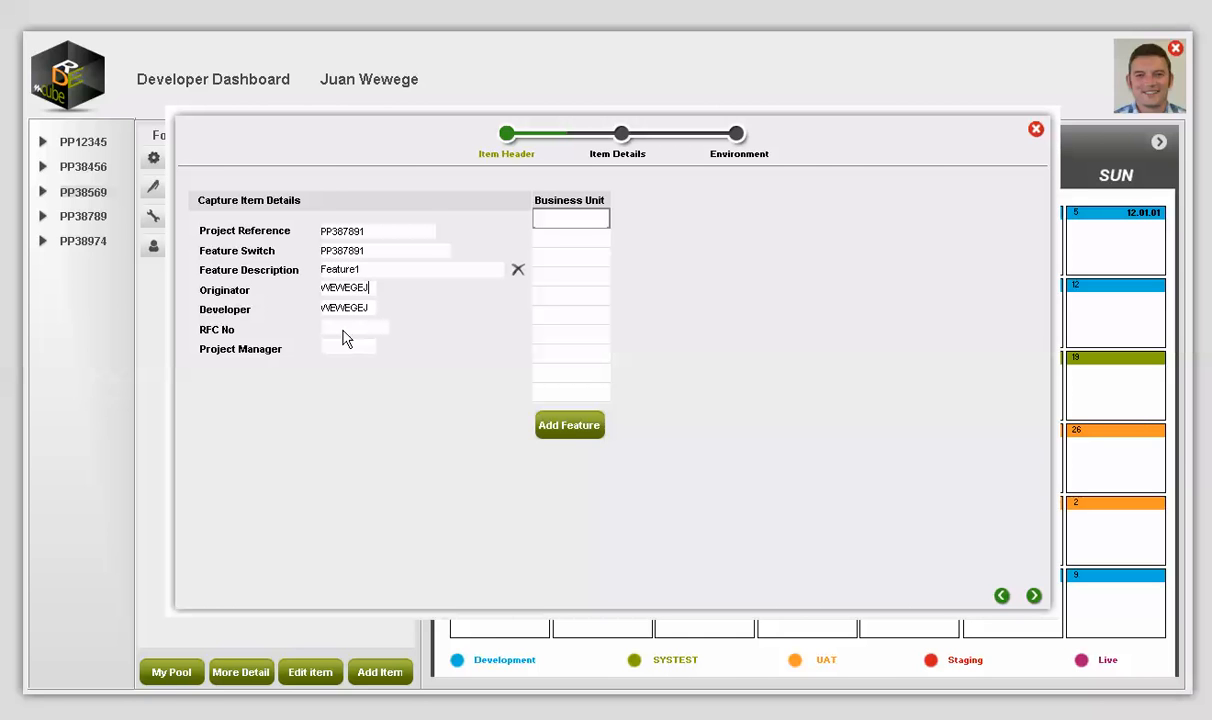
left_click(340, 330)
type("1234")
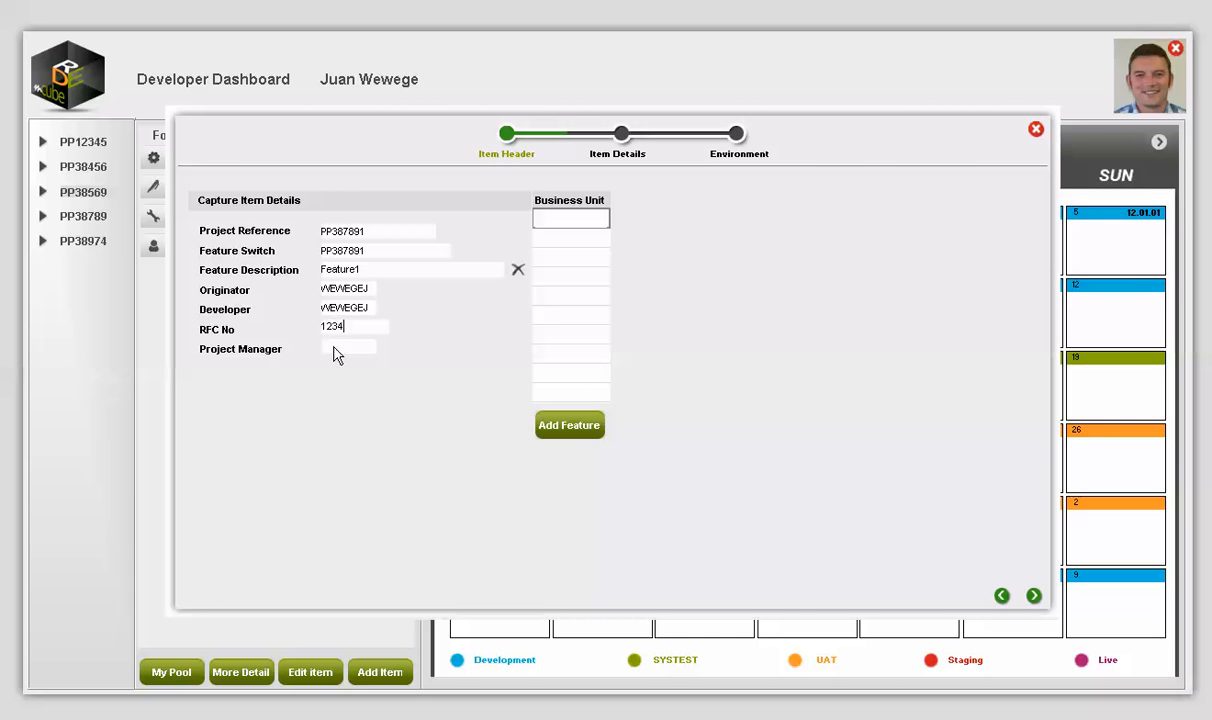
left_click(333, 346)
type("WEWEGEJ")
Step: Set the business unit to ALL and add the Feature1 feature
left_click(575, 220)
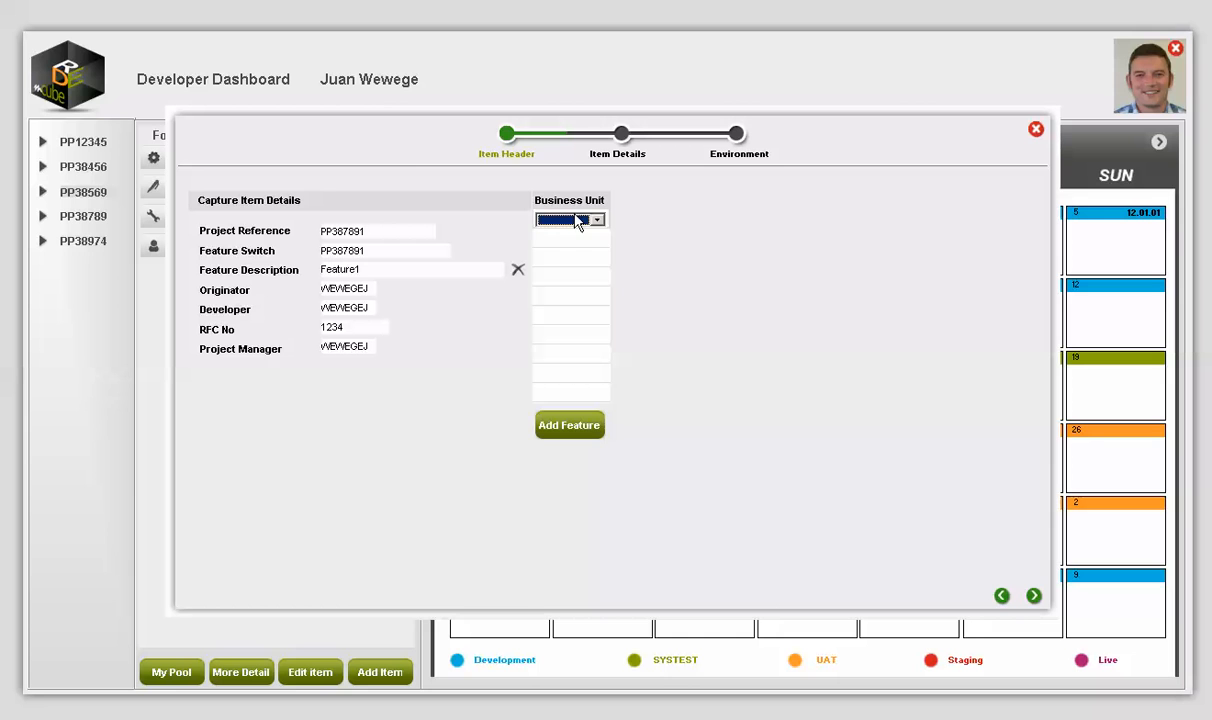
left_click(575, 220)
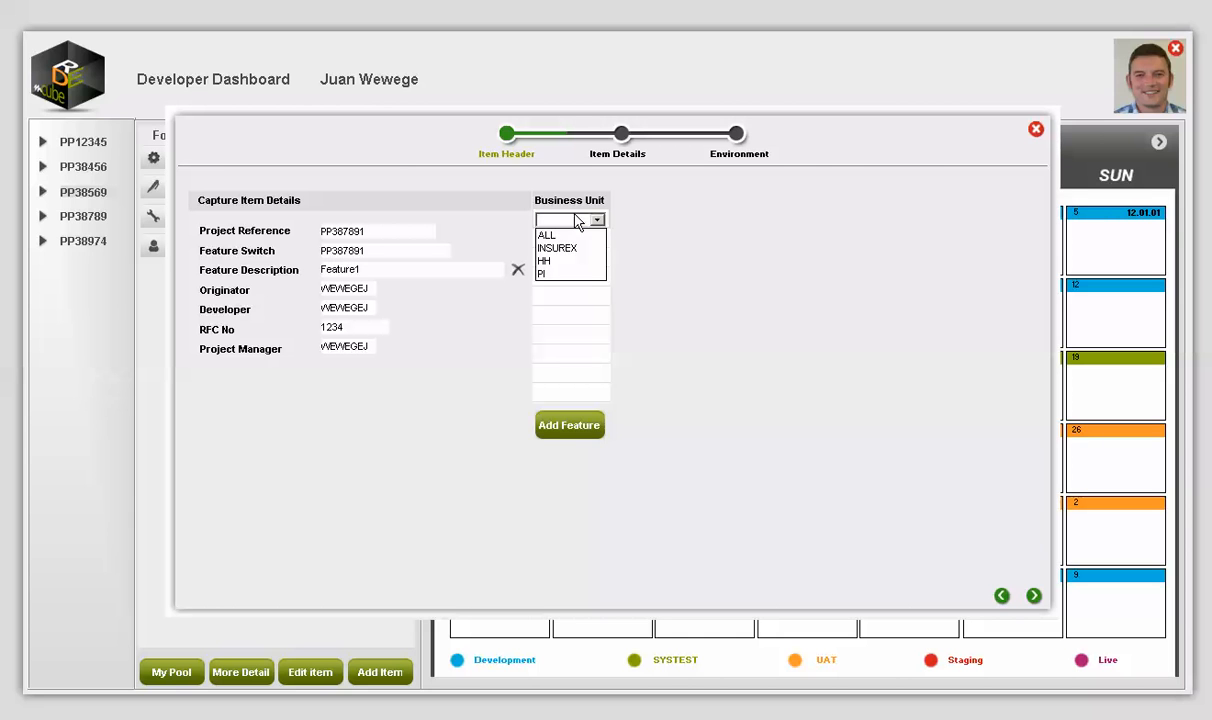
left_click(552, 238)
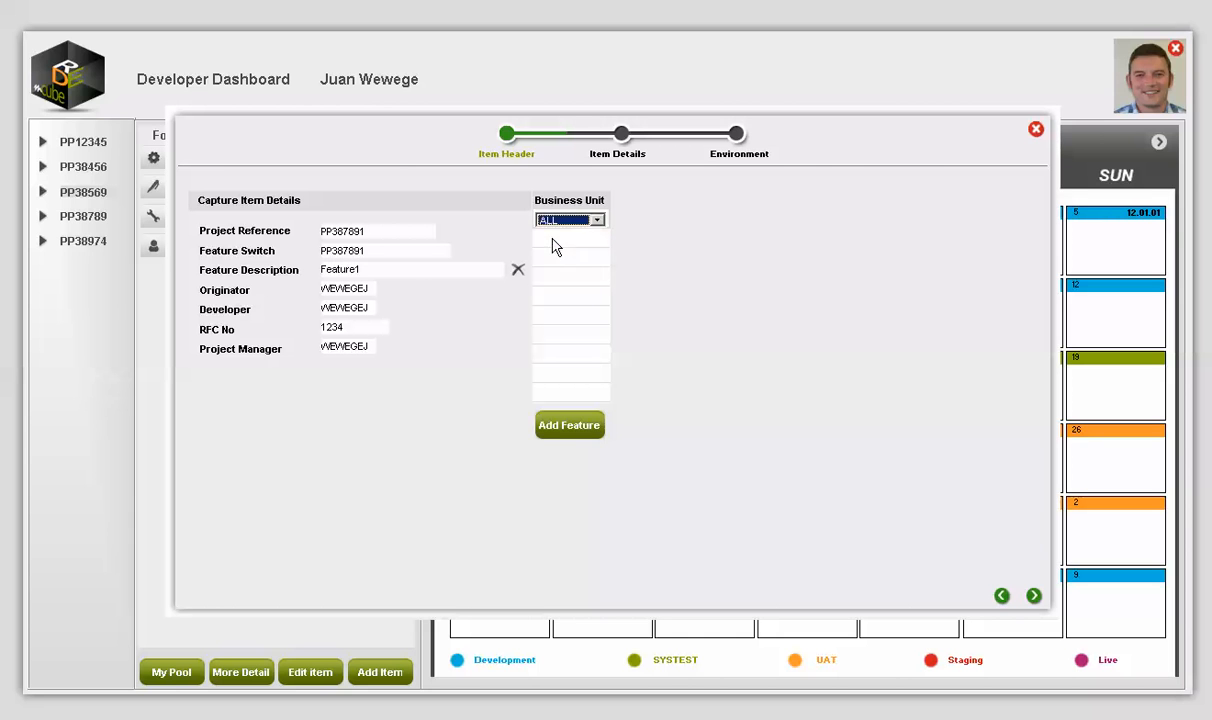
double_click(390, 268)
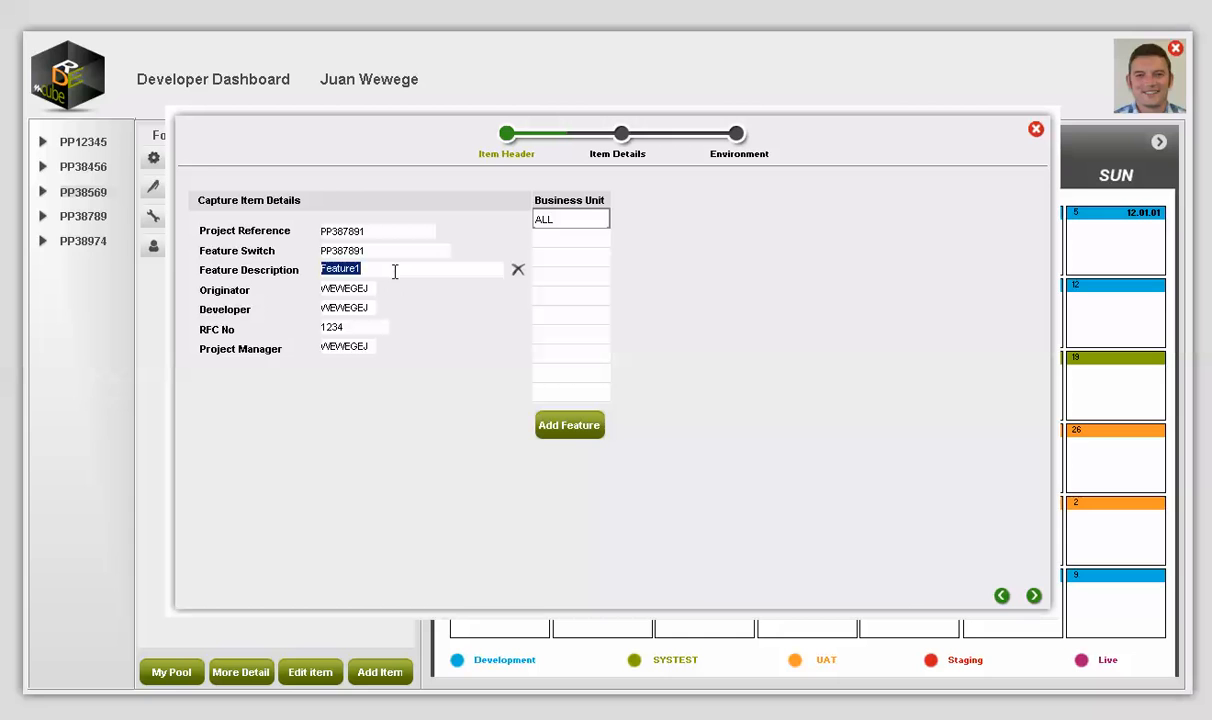
left_click(570, 427)
Step: Advance the wizard and show Design Document's details: CDC False, Sequence 0, no branch or template
left_click(1034, 596)
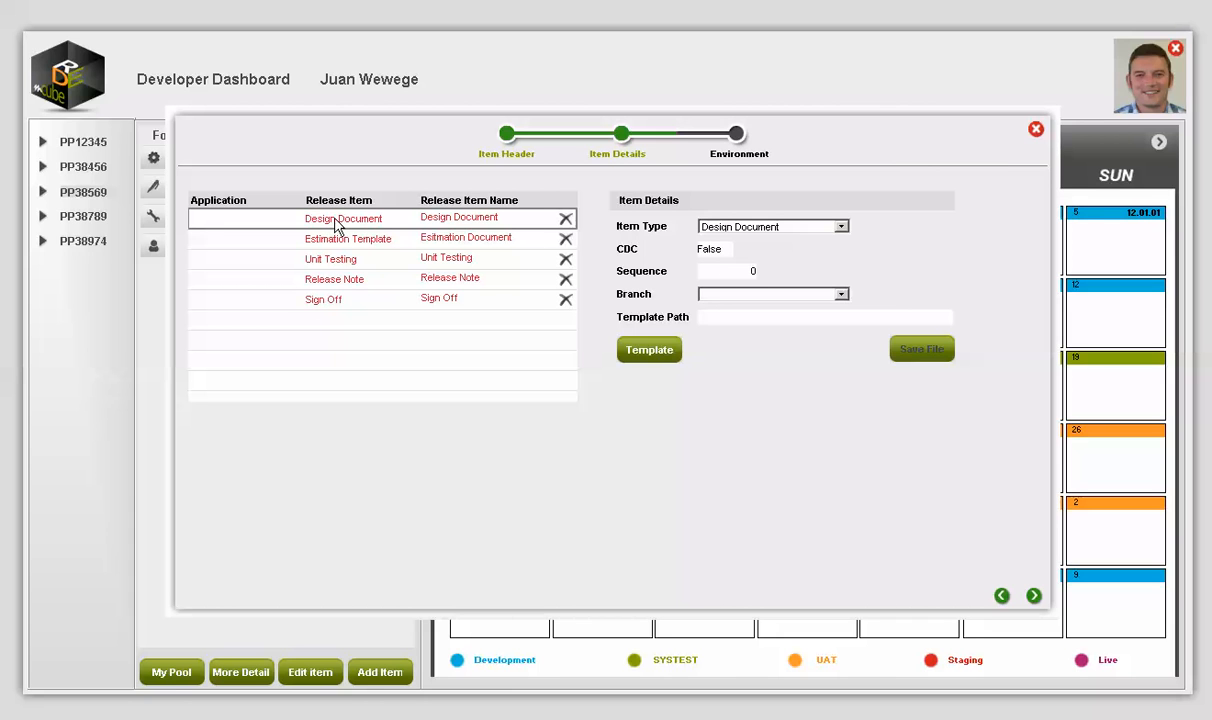
left_click(351, 306)
left_click(352, 306)
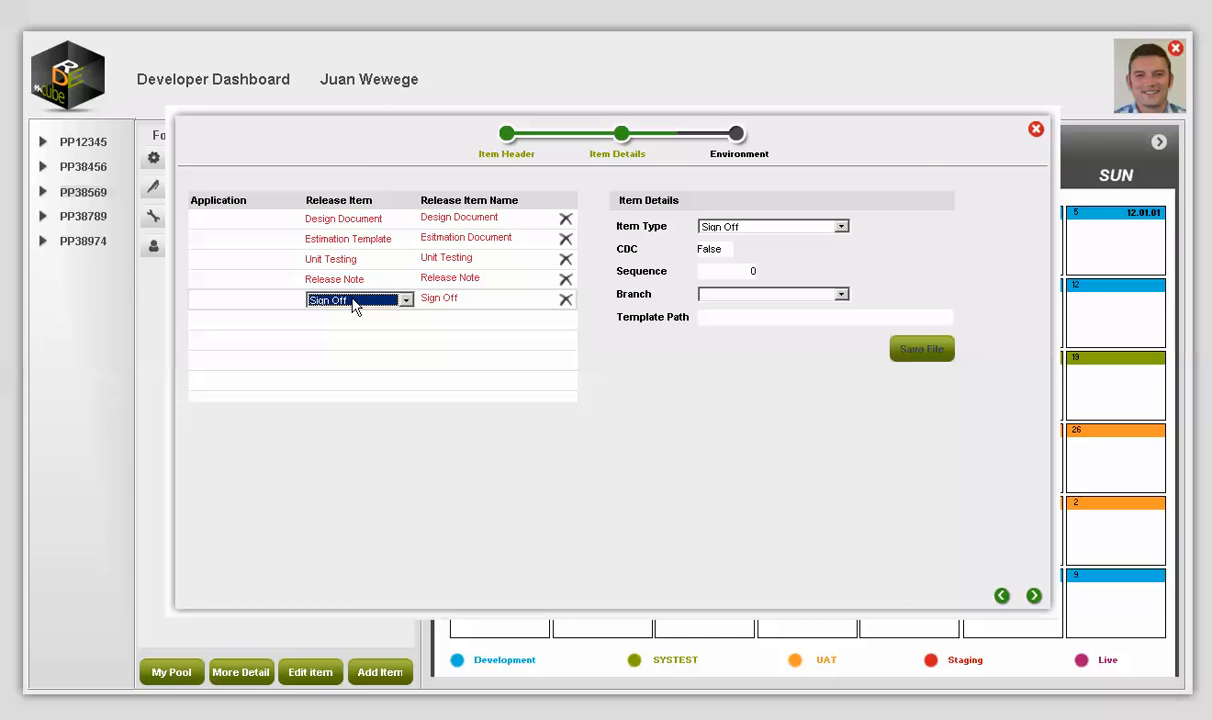
left_click(347, 220)
left_click(349, 223)
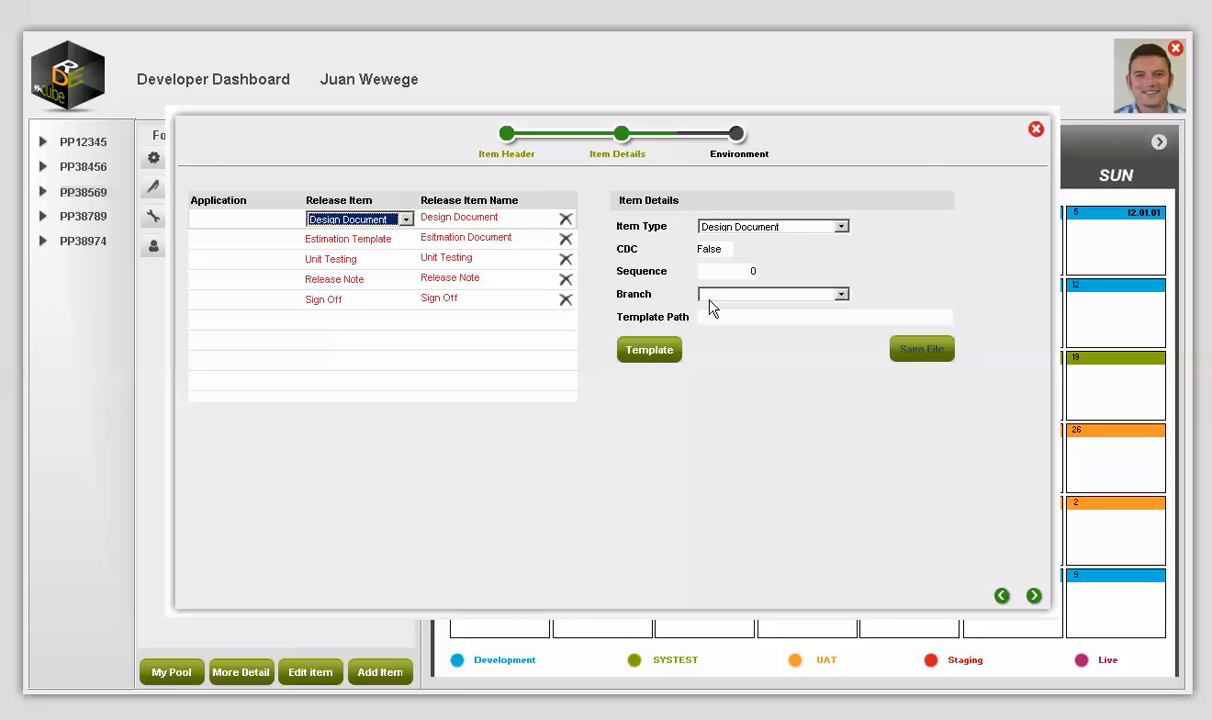
Step: View the Design Document's default template in Word, scroll through it, and close it
left_click(658, 356)
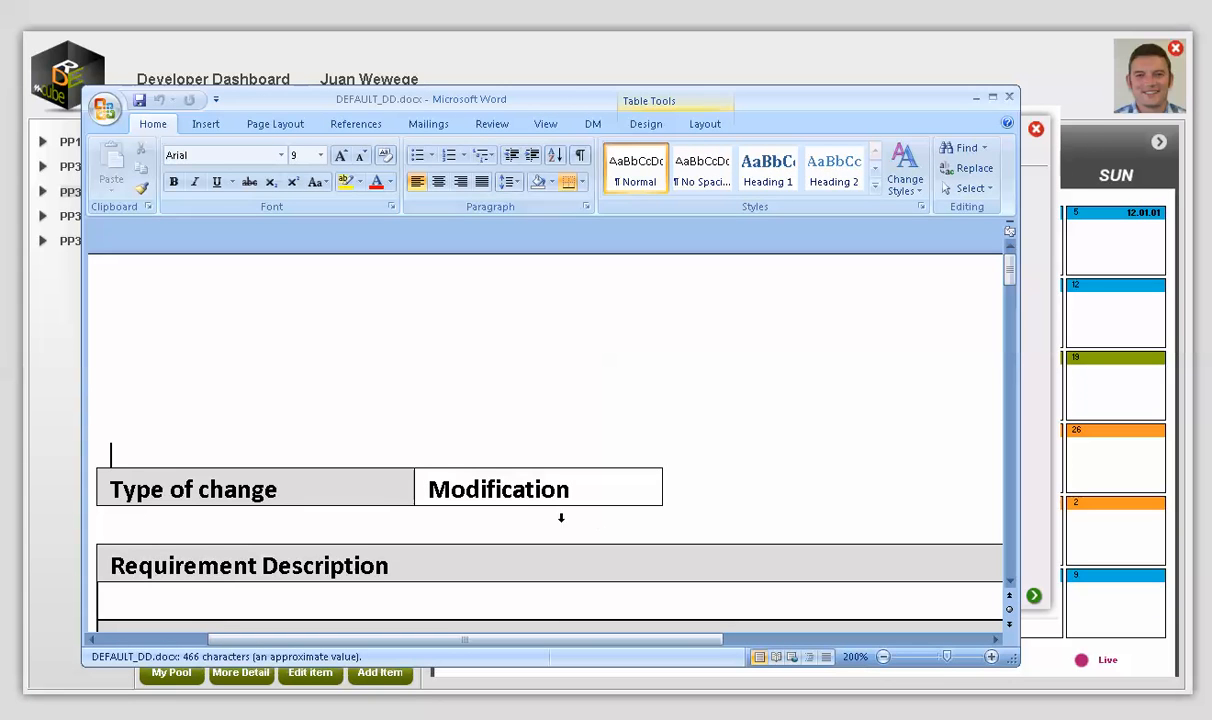
scroll(523, 503, "down", 8)
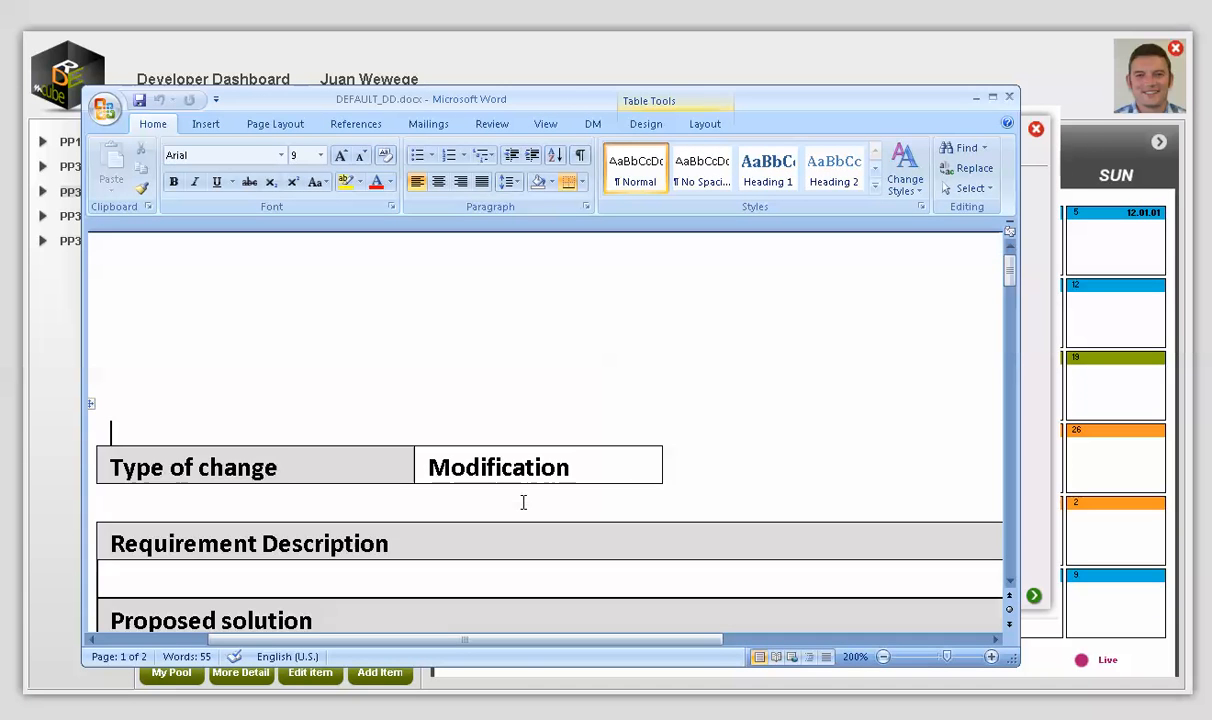
scroll(523, 503, "down", 4)
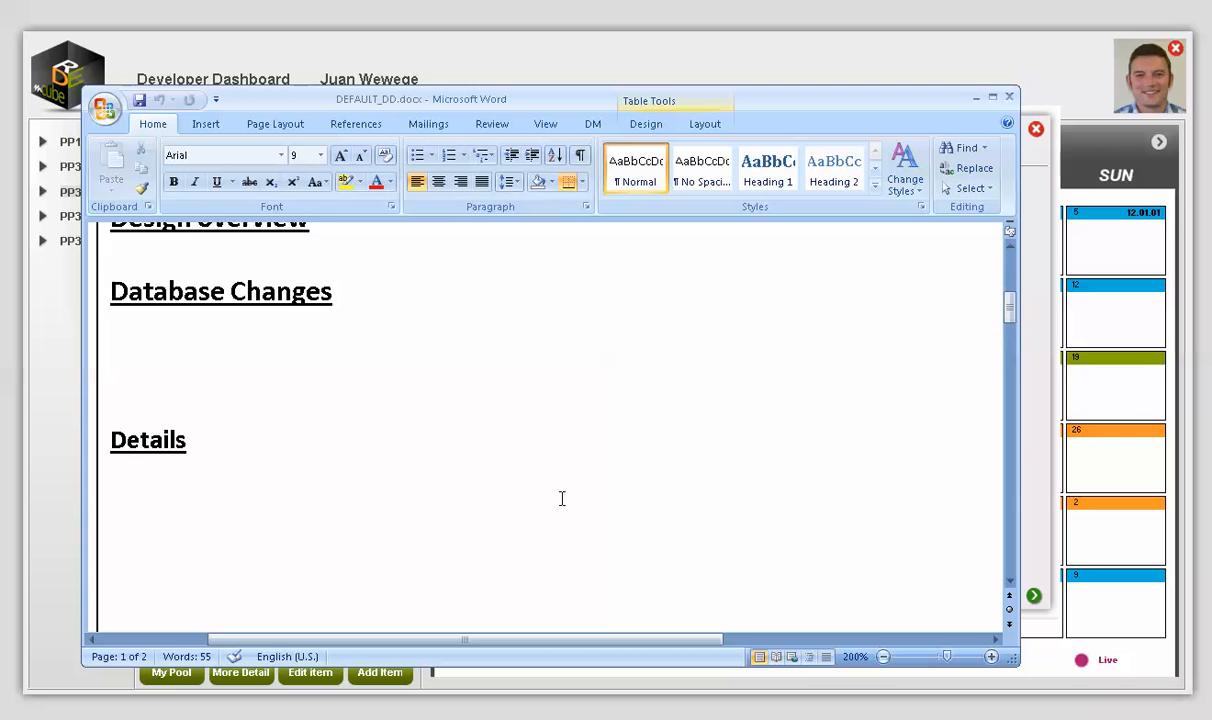
left_click(1008, 98)
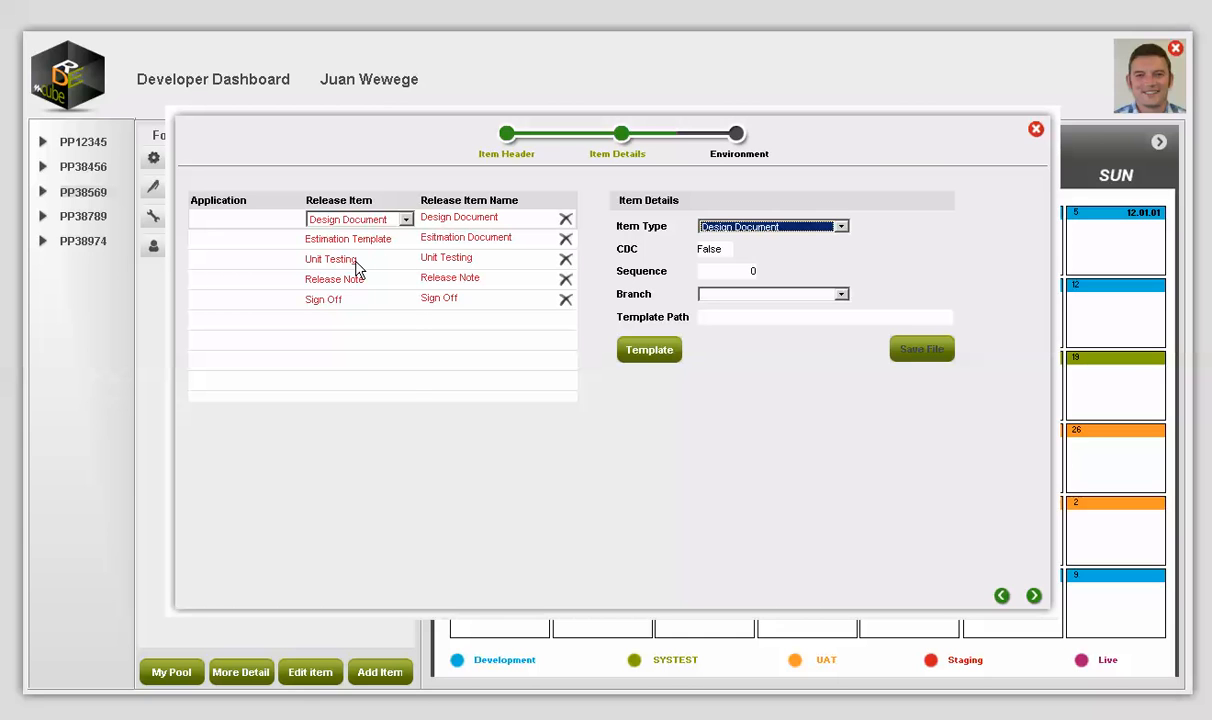
Step: Select Unit Testing and view its DEFAULT_UT.doc template in Word, then close it
left_click(340, 259)
left_click(352, 378)
left_click(652, 352)
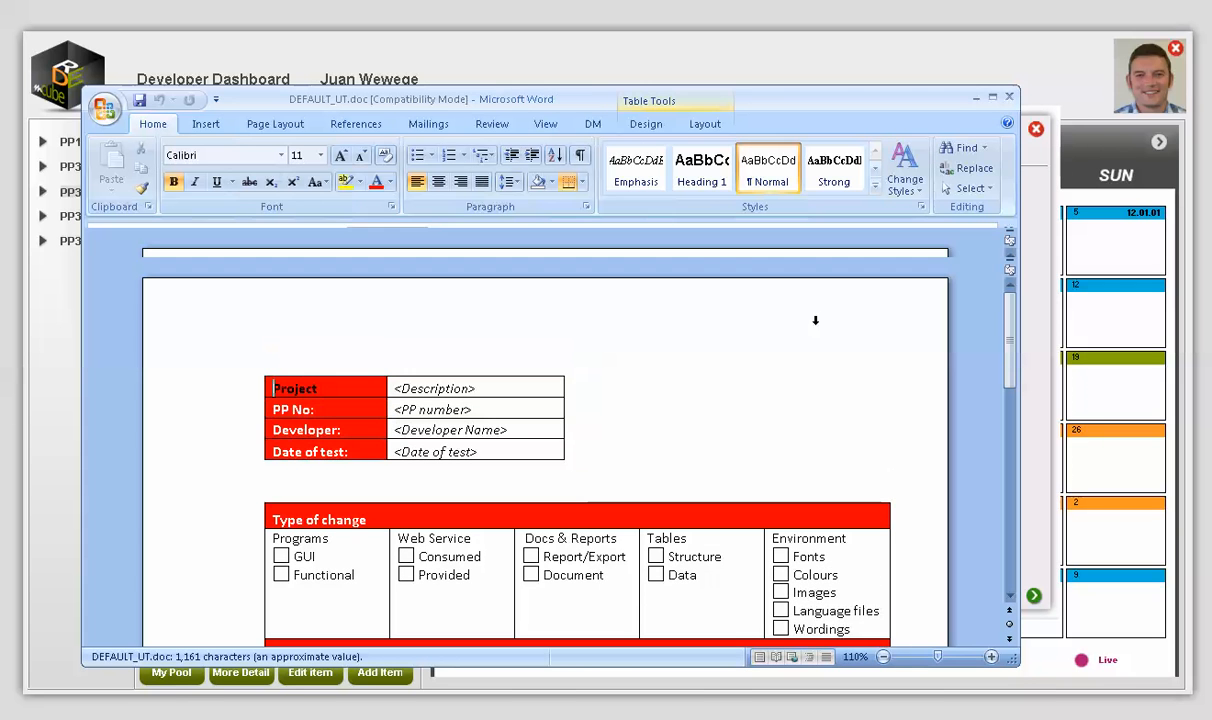
left_click(1012, 99)
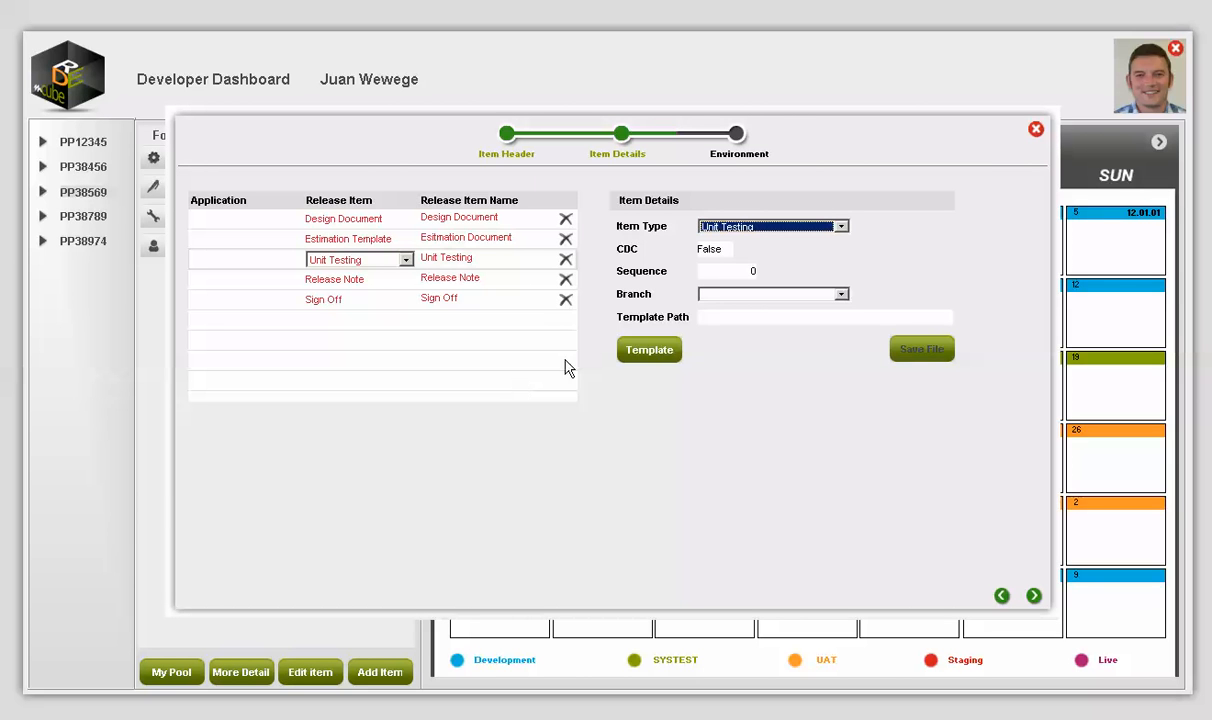
Step: Set Unit Testing to Main Branch, attach the template text file from folder 38104, and save
left_click(717, 297)
left_click(718, 311)
left_click(765, 318)
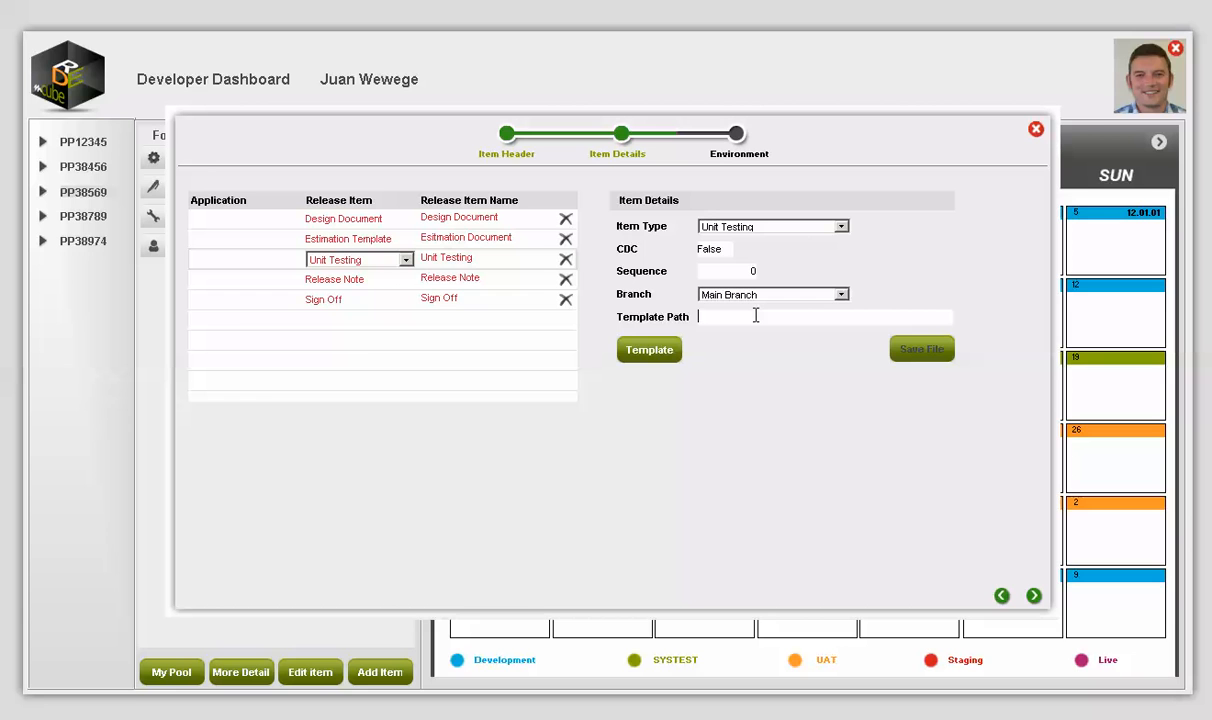
double_click(756, 316)
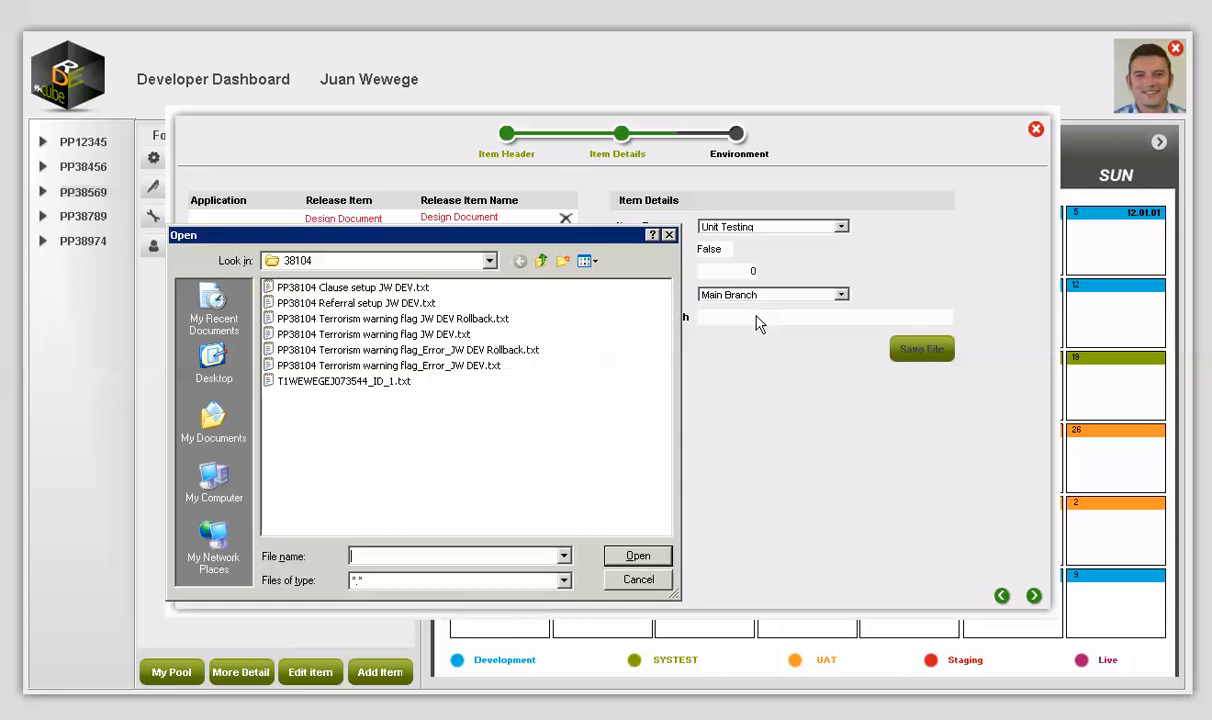
left_click(392, 381)
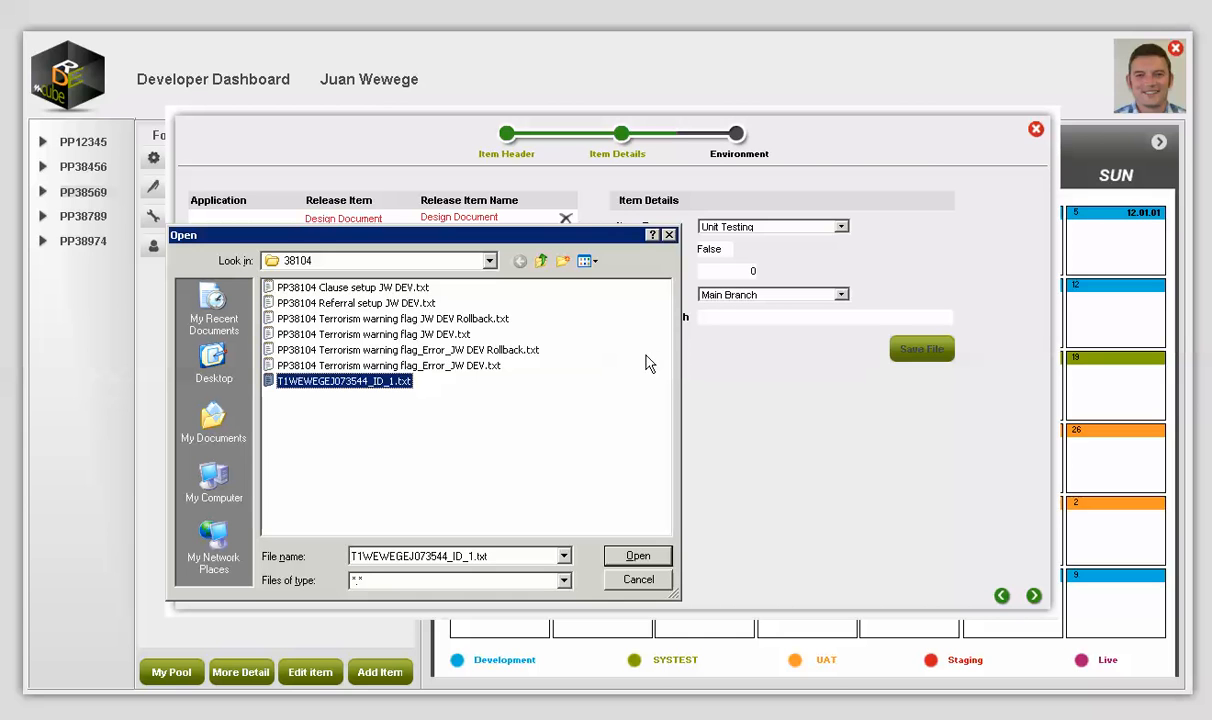
left_click(664, 560)
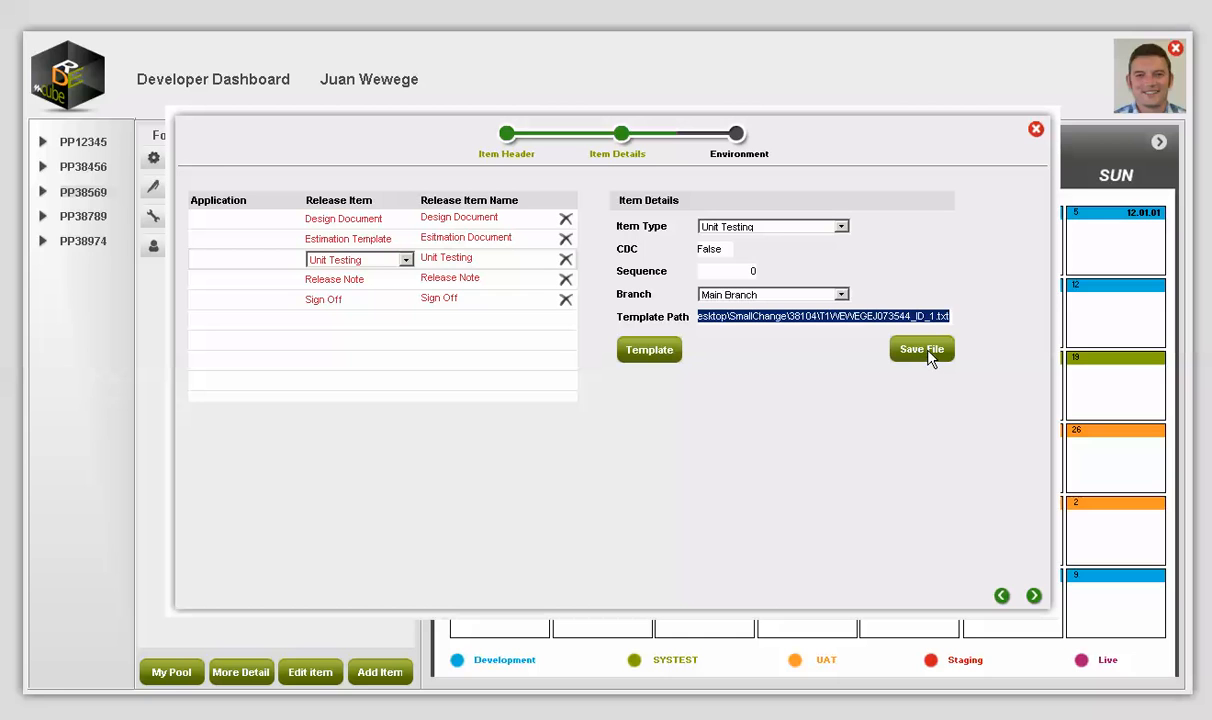
left_click(933, 355)
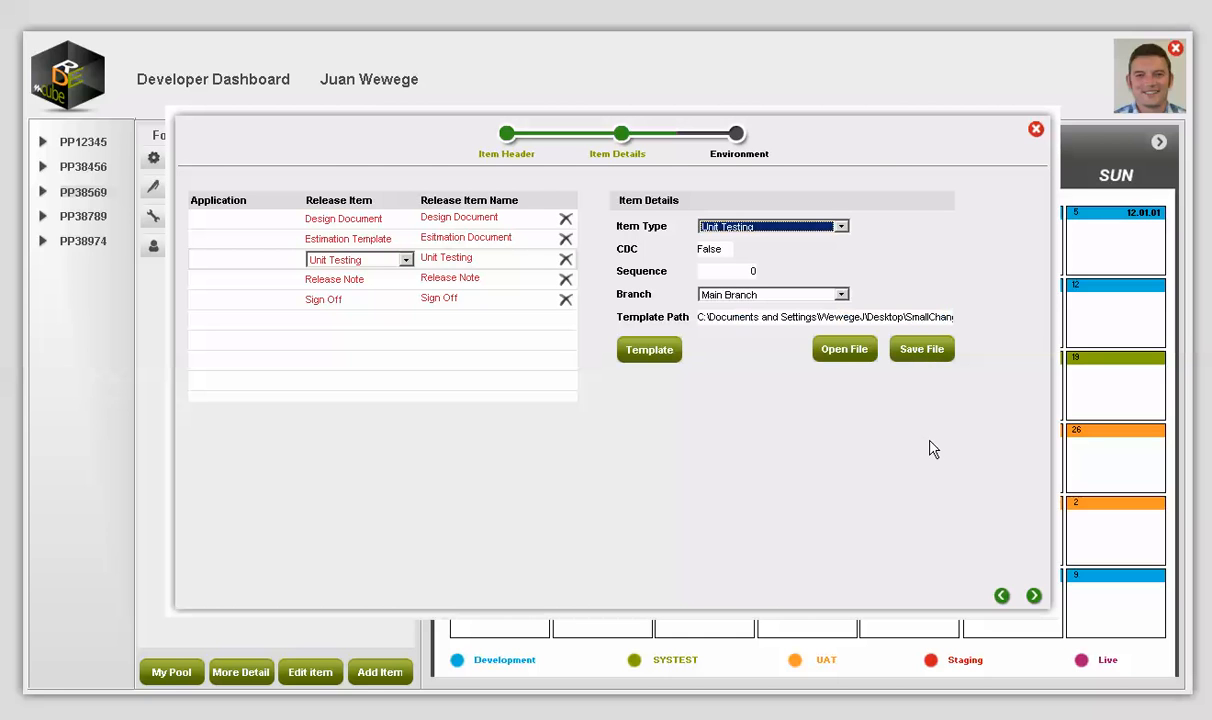
left_click(842, 352)
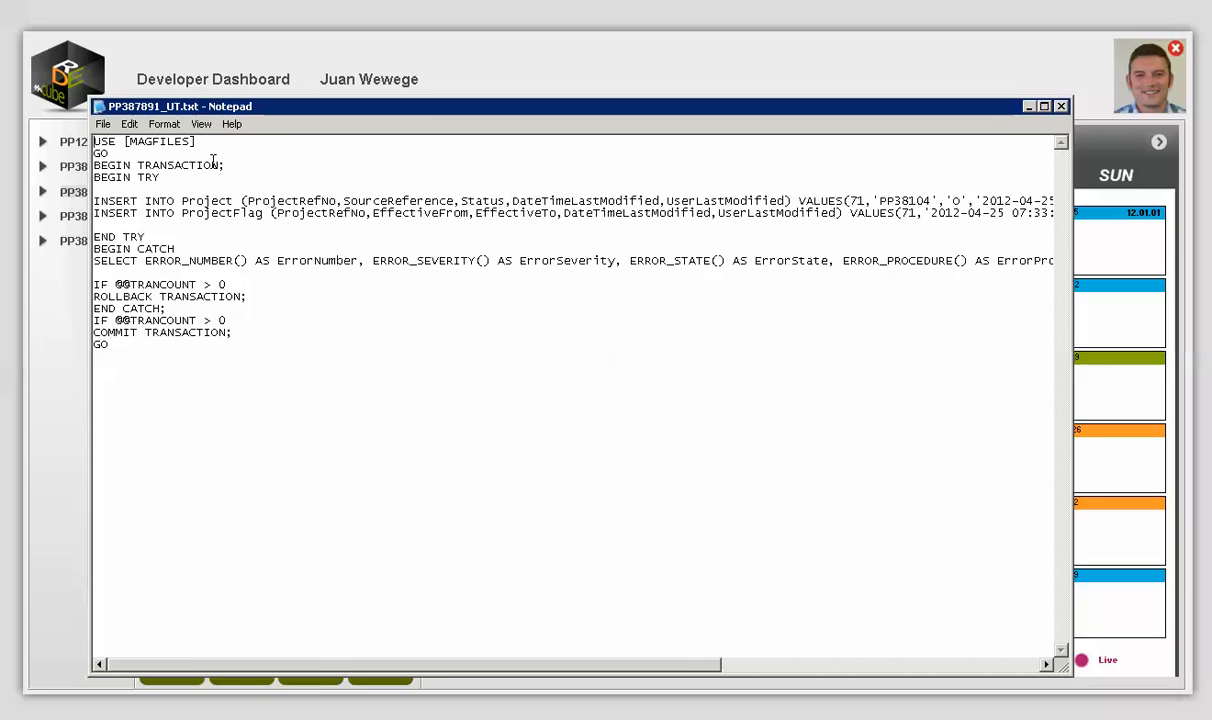
left_click(240, 332, "shift")
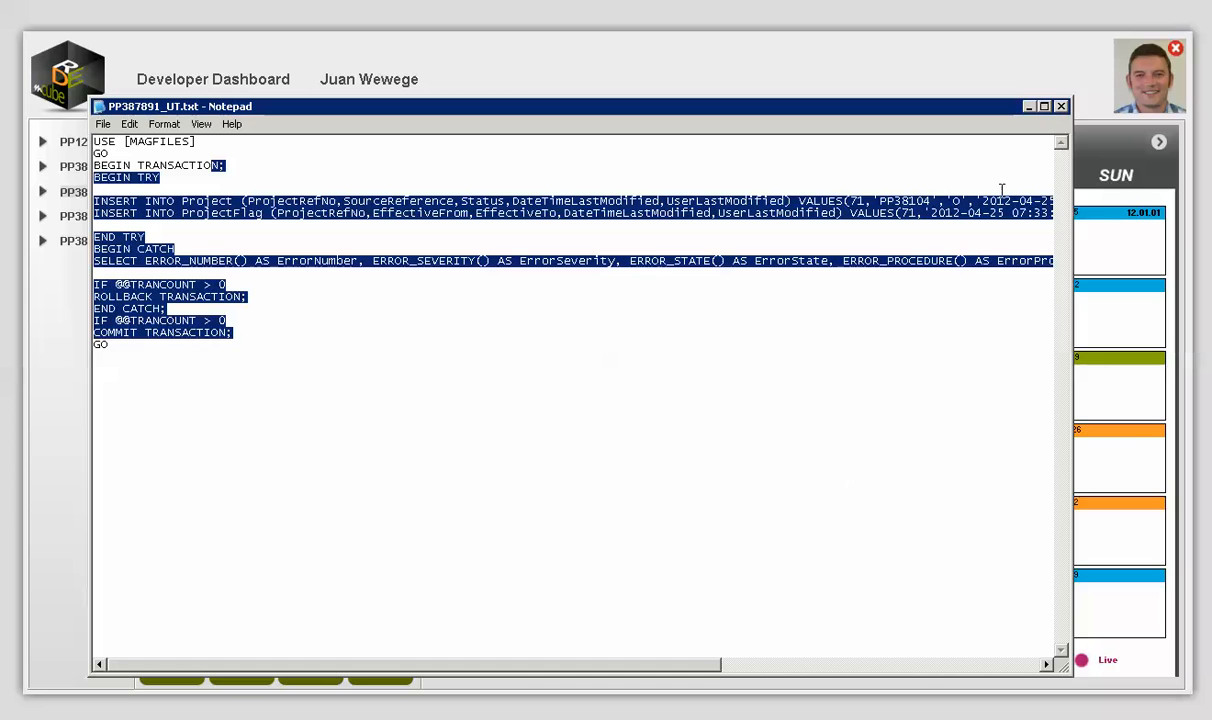
left_click(1062, 107)
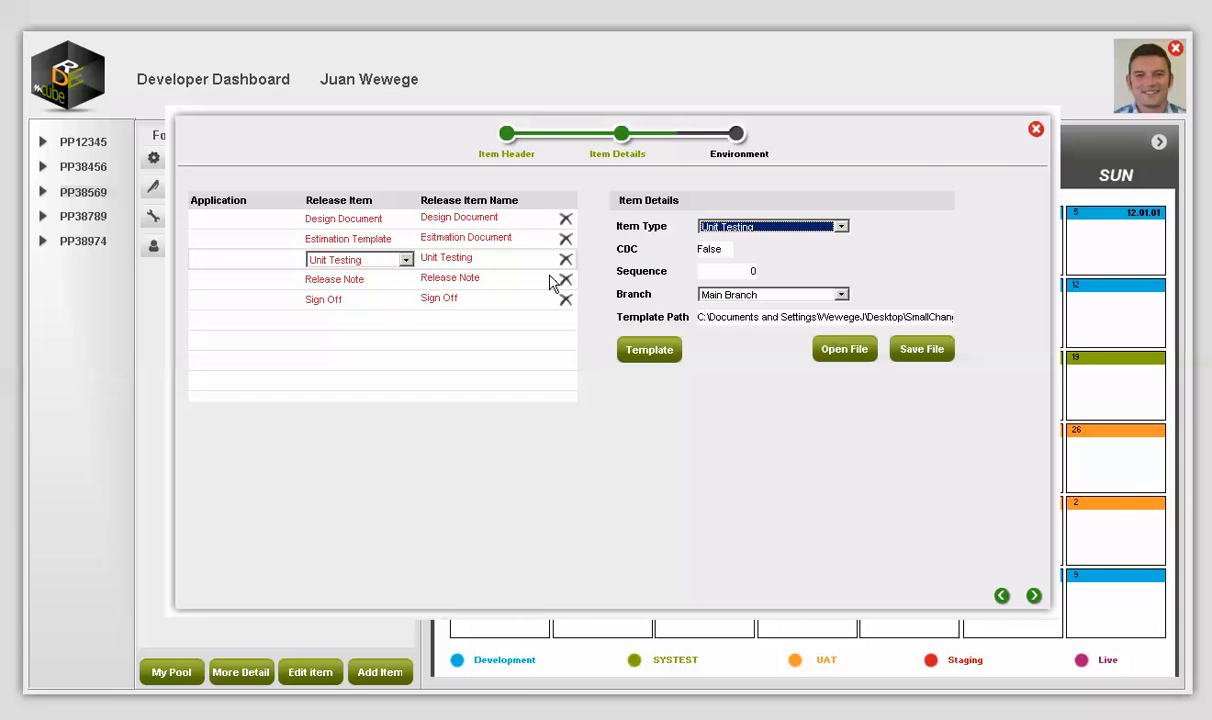
Step: Select the Unit Testing and Release Note items and advance to the Environment step
left_click(466, 238)
left_click(466, 260)
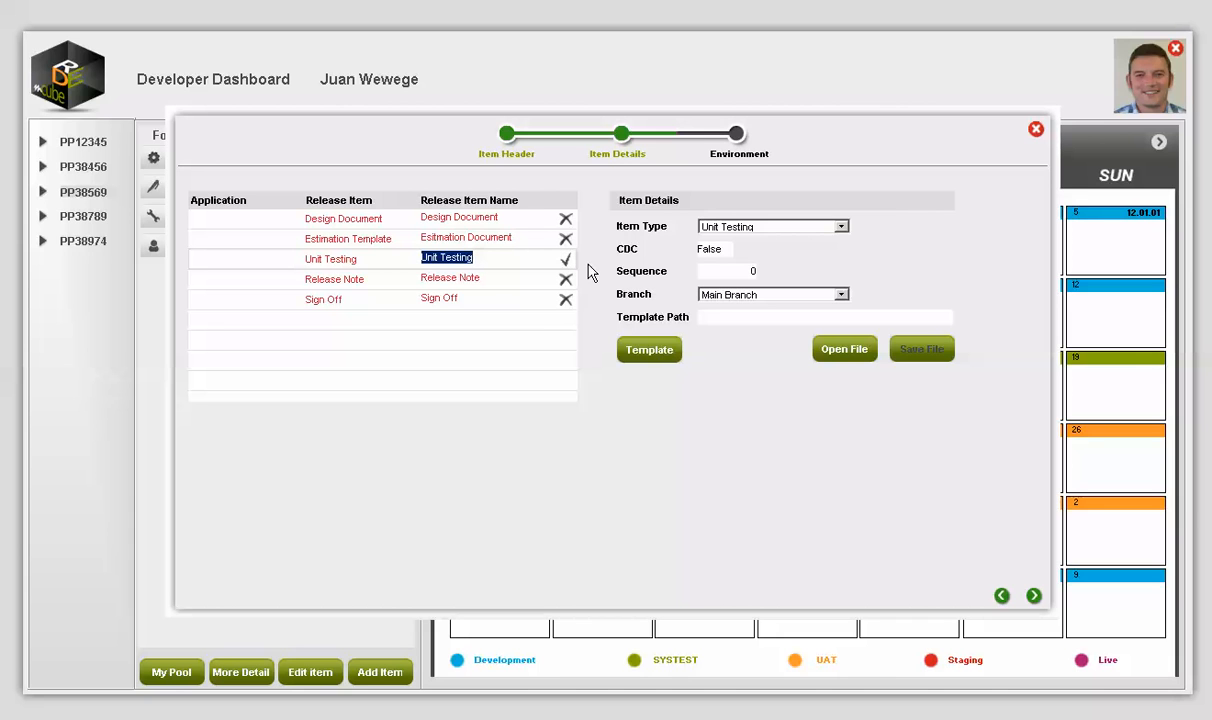
left_click(469, 284)
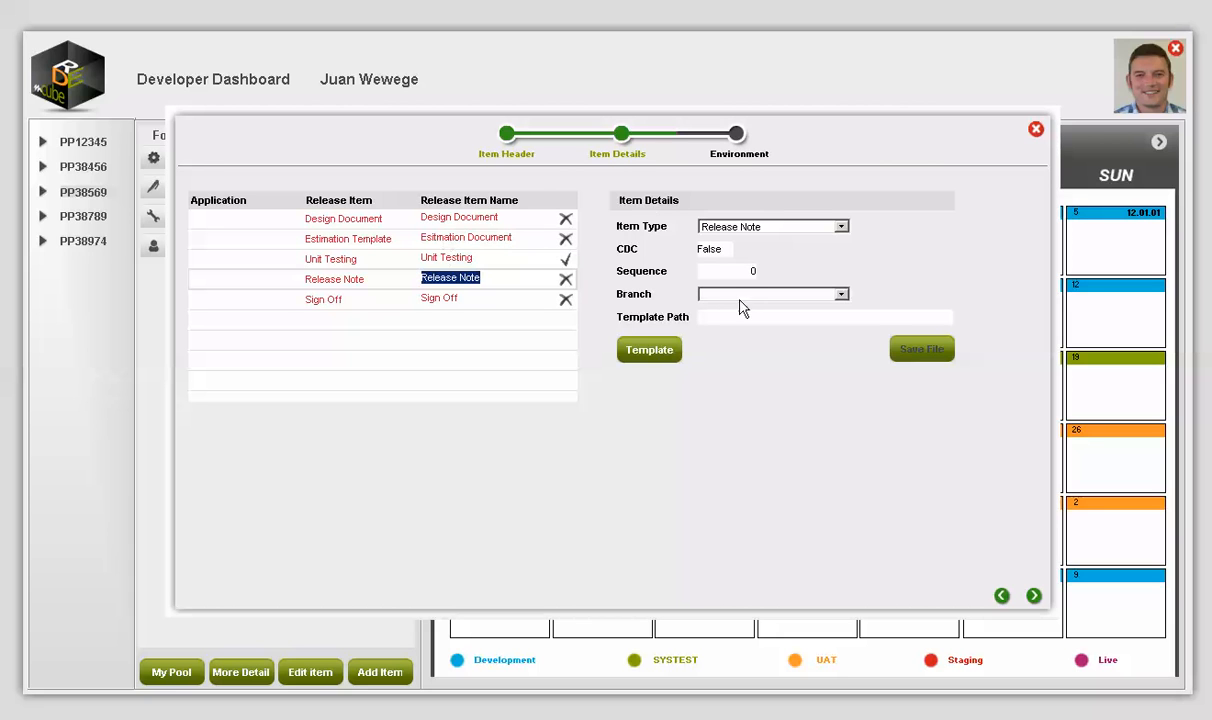
left_click(1034, 596)
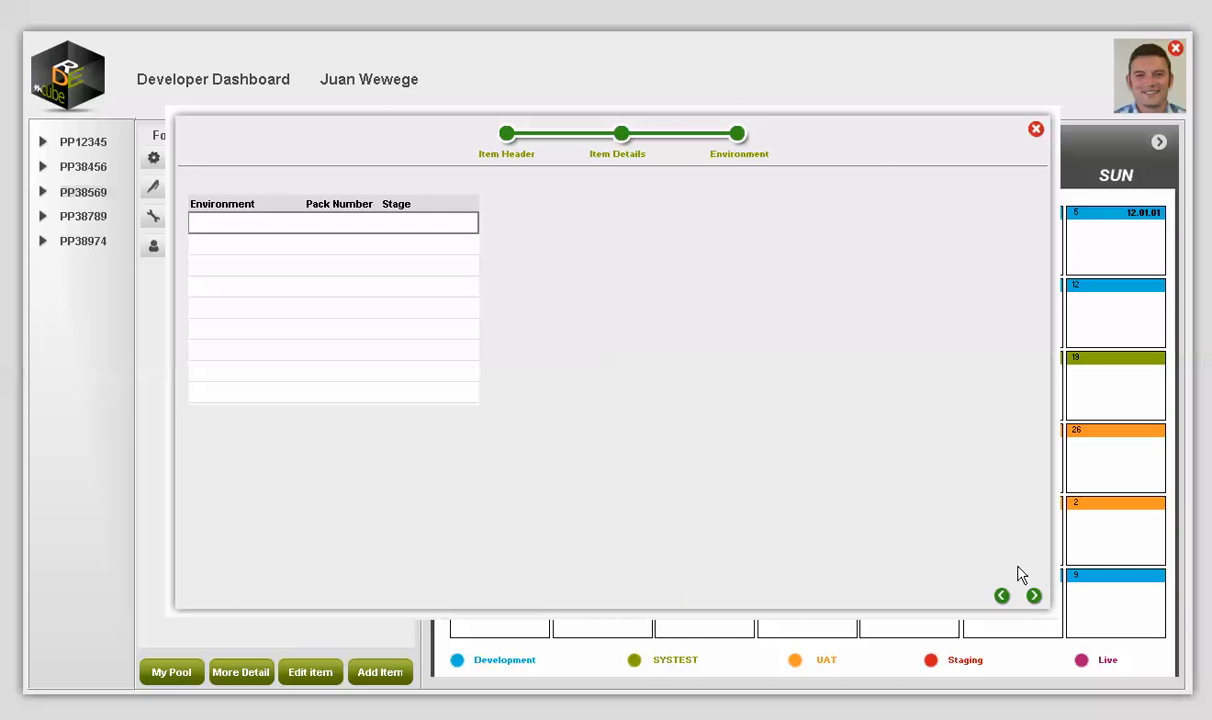
left_click(215, 222)
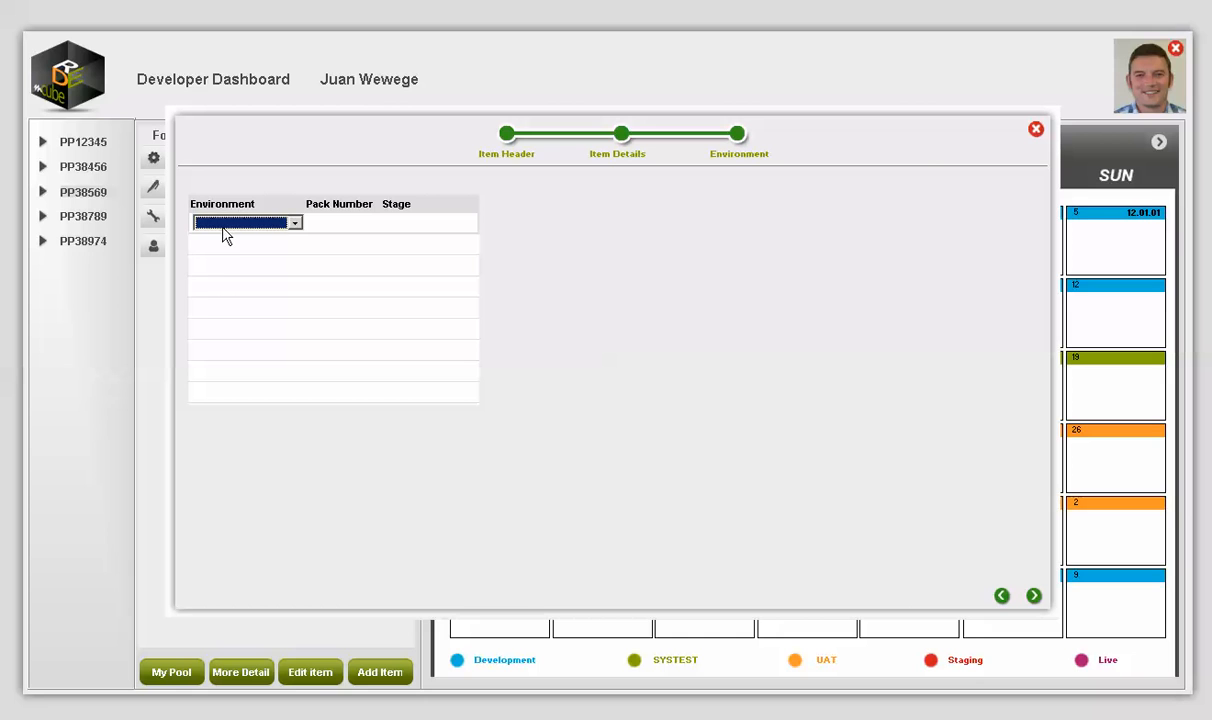
Step: Set the first environment row to Development with Stage Development
left_click(215, 222)
left_click(225, 240)
left_click(420, 226)
left_click(417, 228)
left_click(417, 228)
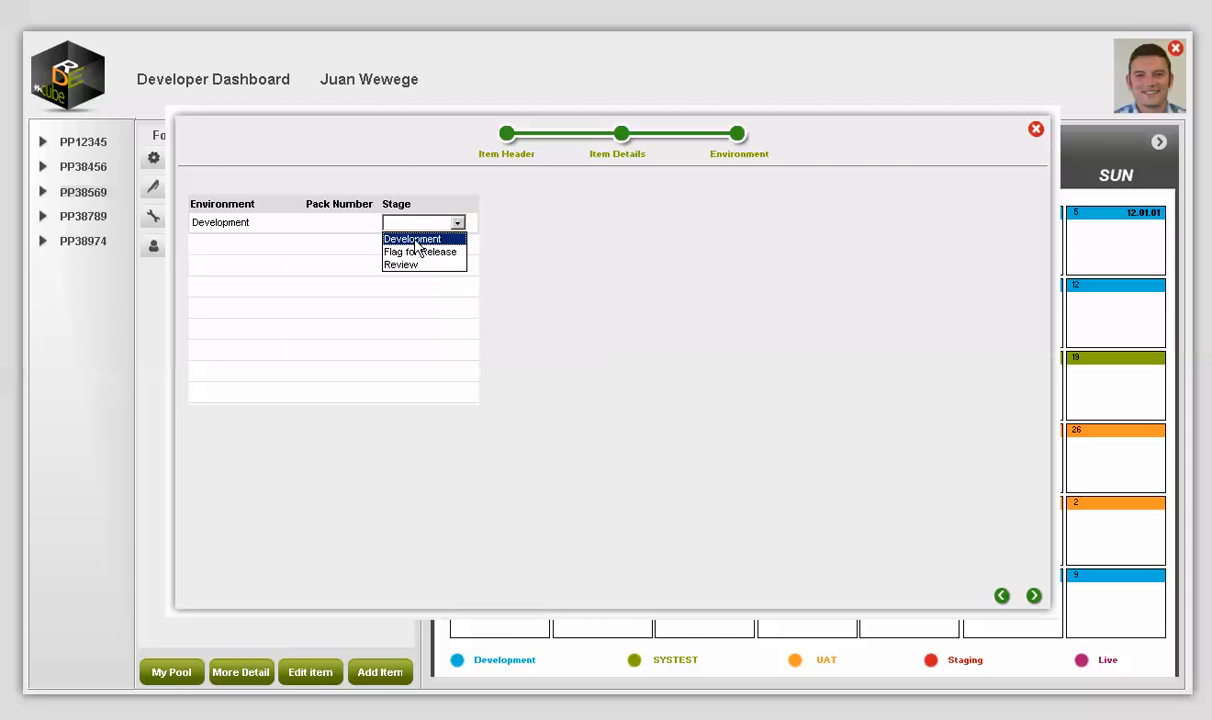
left_click(396, 237)
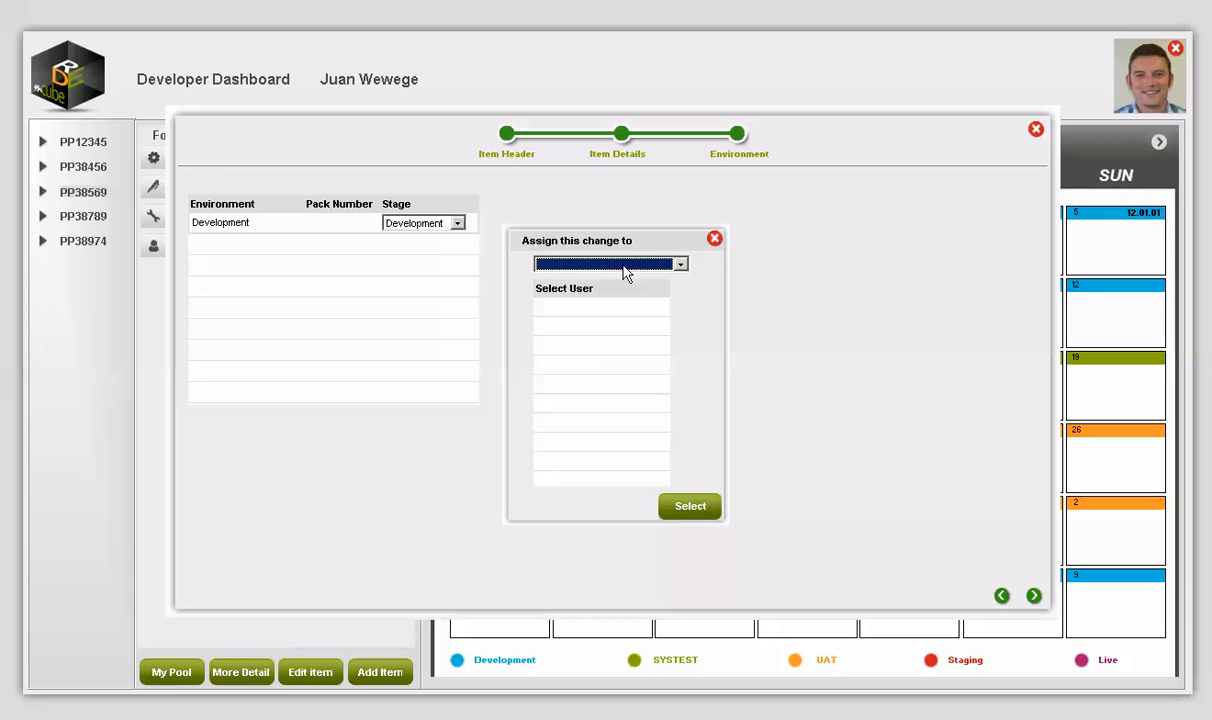
Step: Assign the change to the Developer role and select a developer
left_click(625, 266)
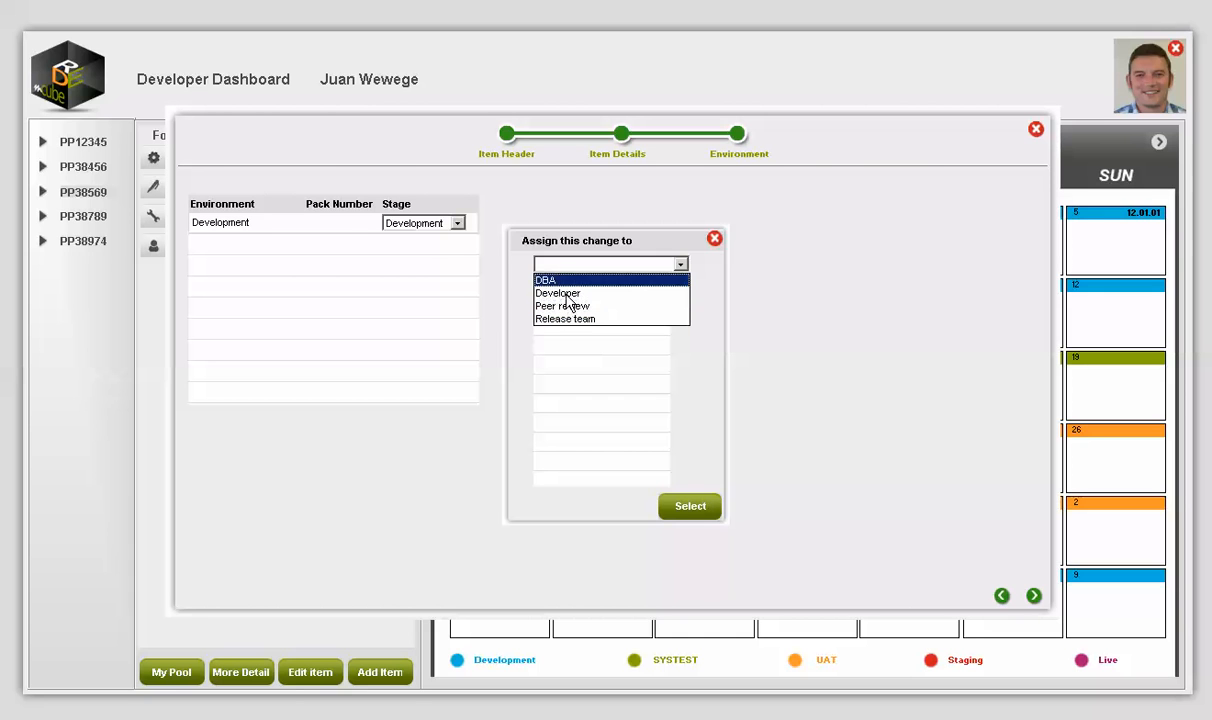
left_click(672, 293)
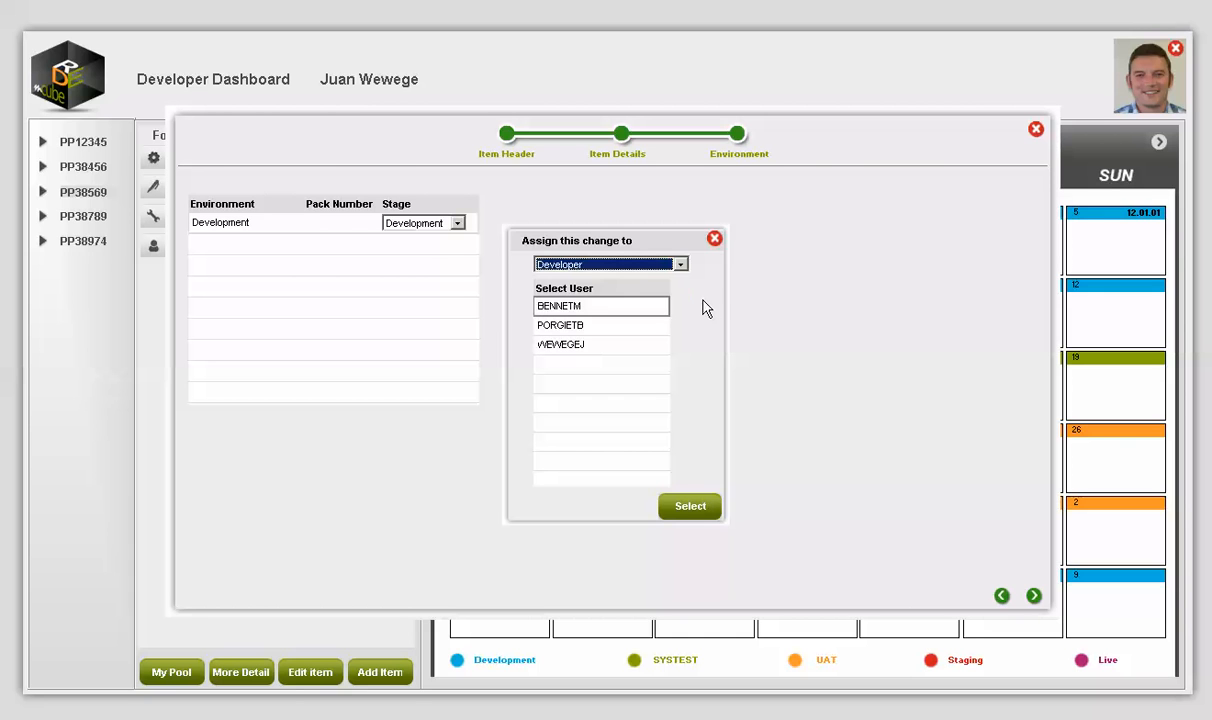
left_click(600, 316)
left_click(590, 345)
left_click(695, 510)
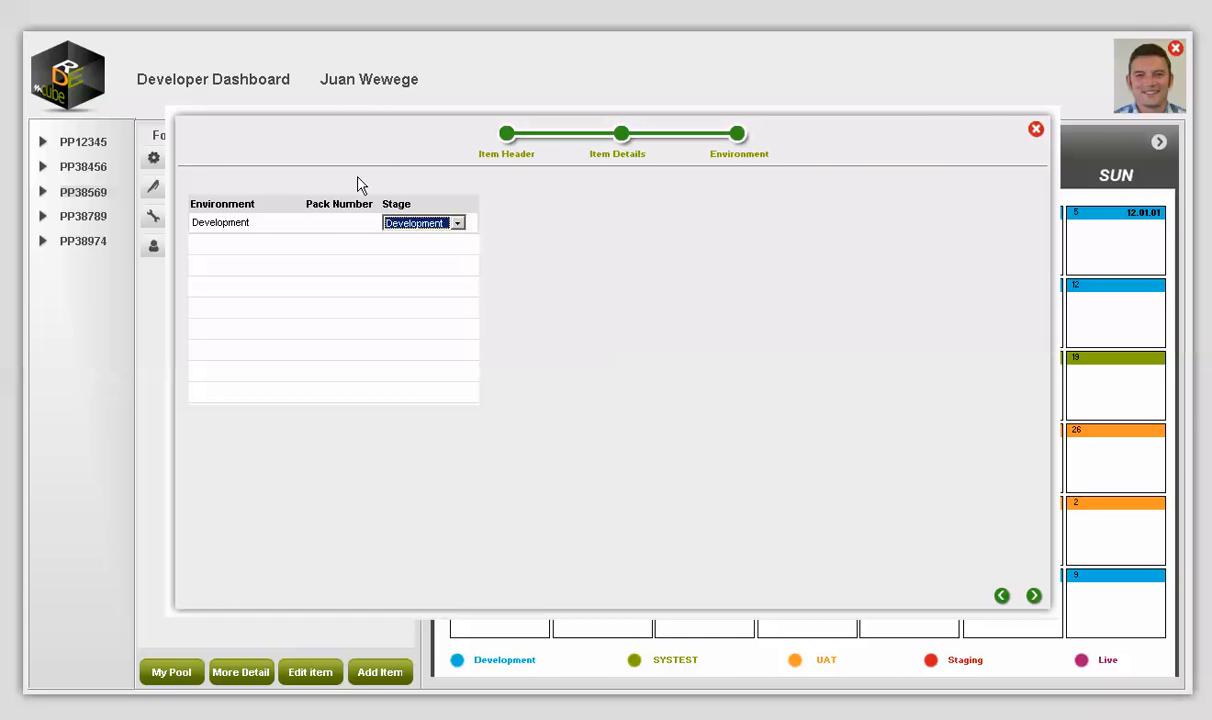
Step: Try adding a second environment row, dismiss the 'Outstanding artifacts' error, and return to Item Details
left_click(233, 223)
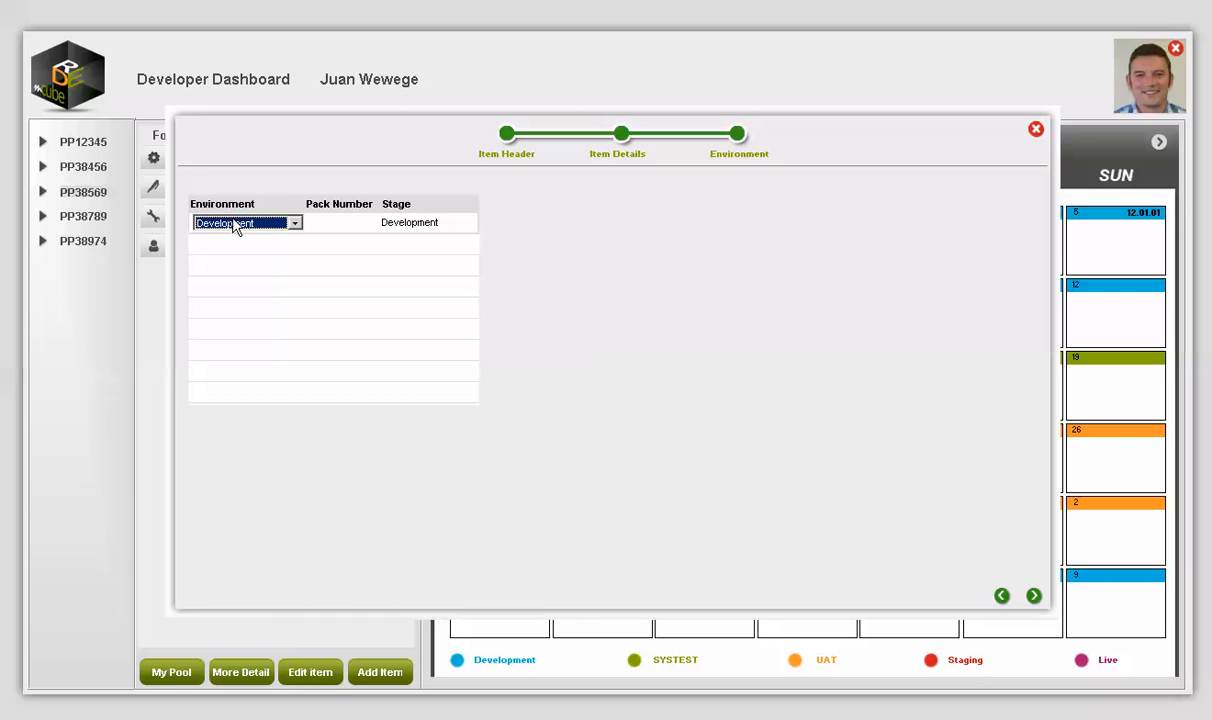
left_click(289, 246)
left_click(291, 245)
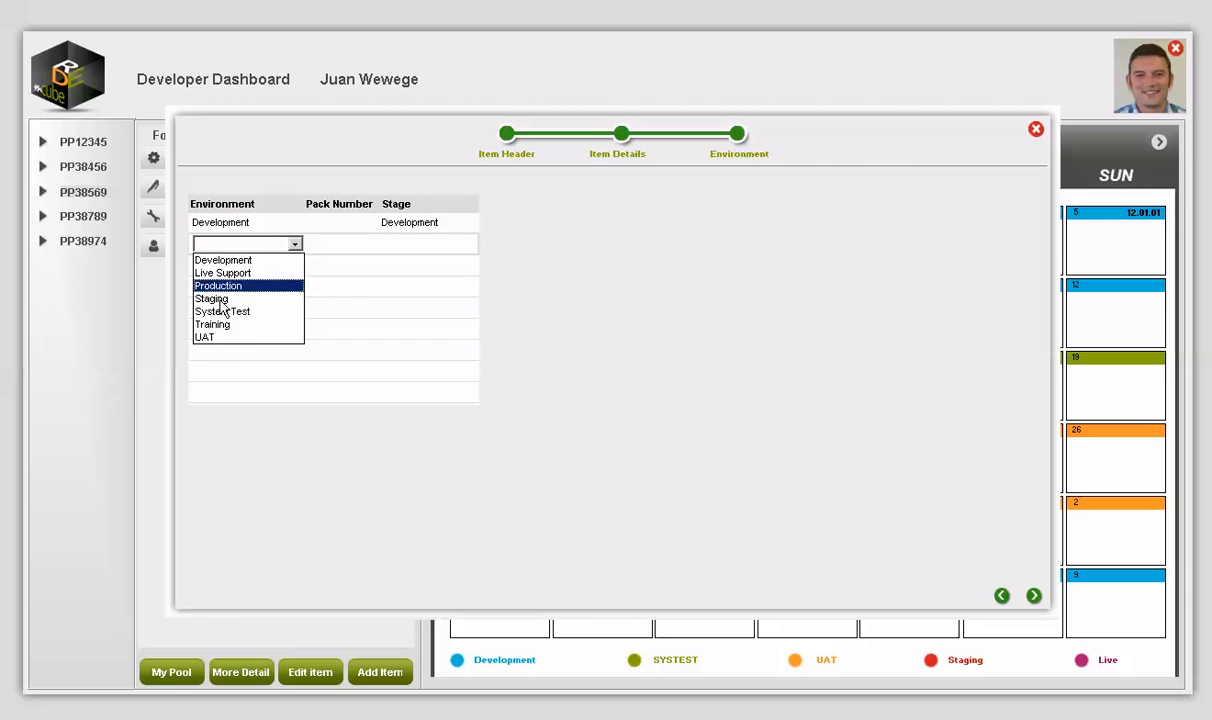
left_click(338, 258)
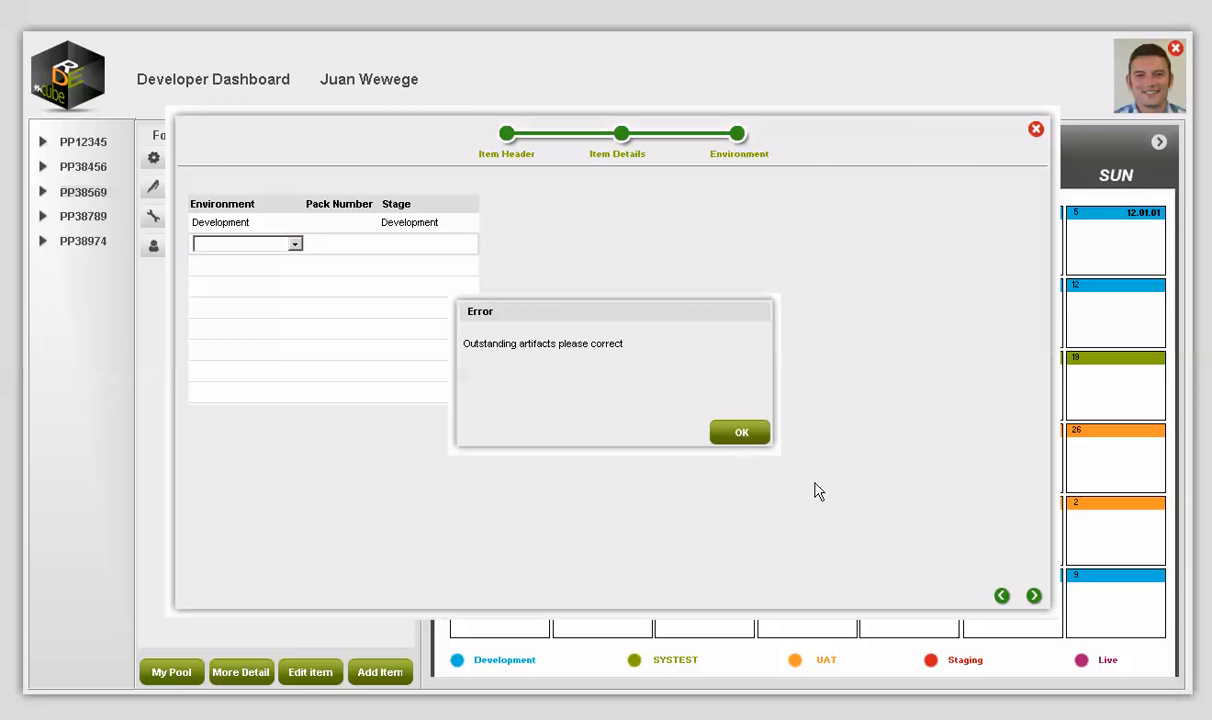
left_click(740, 433)
left_click(1033, 595)
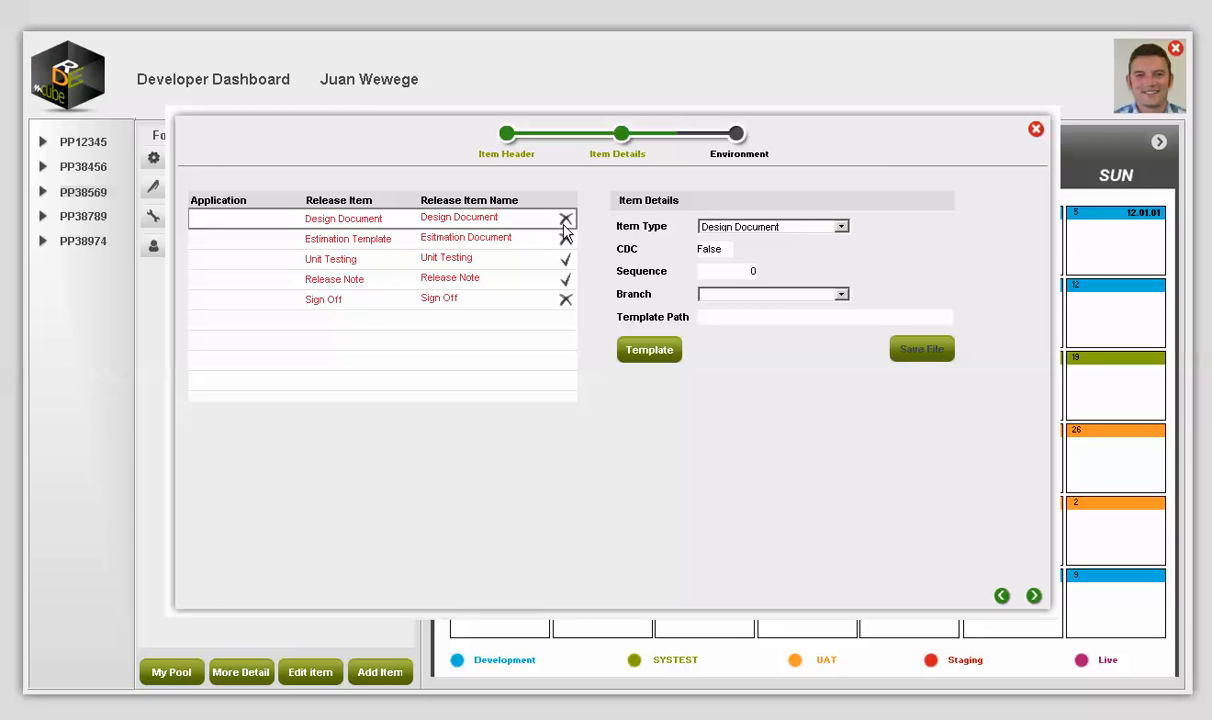
Step: Attach a template file from the 38104 folder to Design Document and save it
left_click(464, 217)
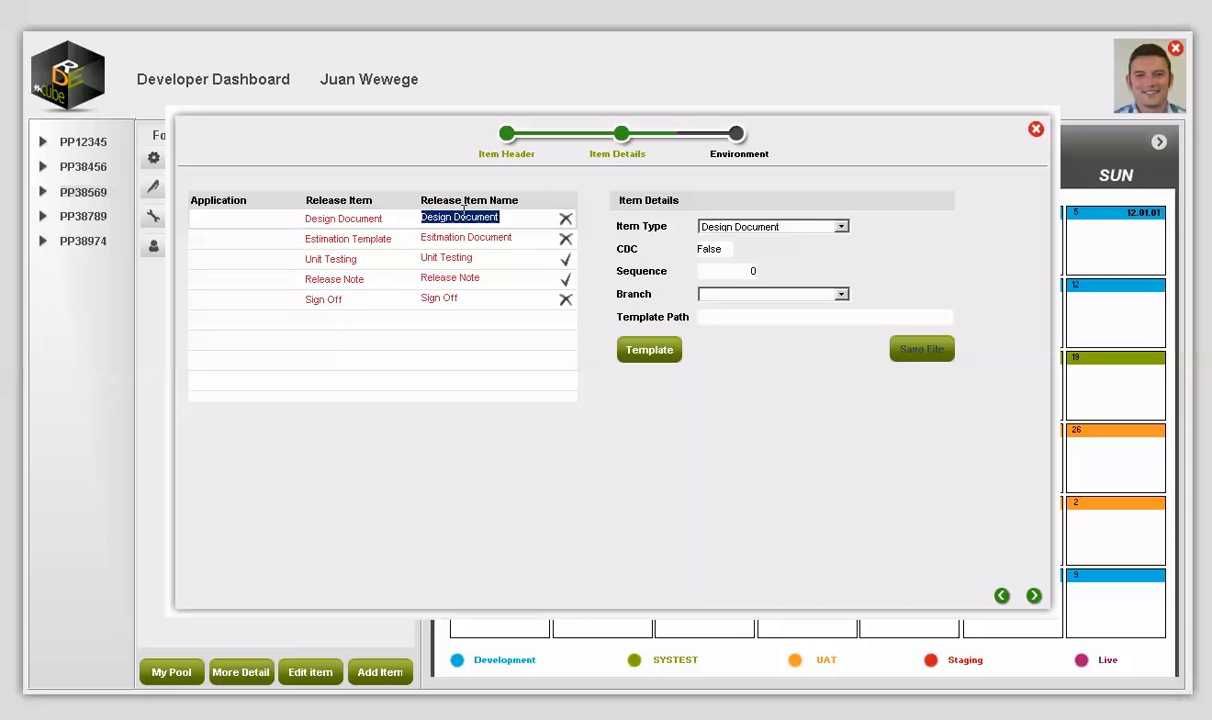
left_click(744, 320)
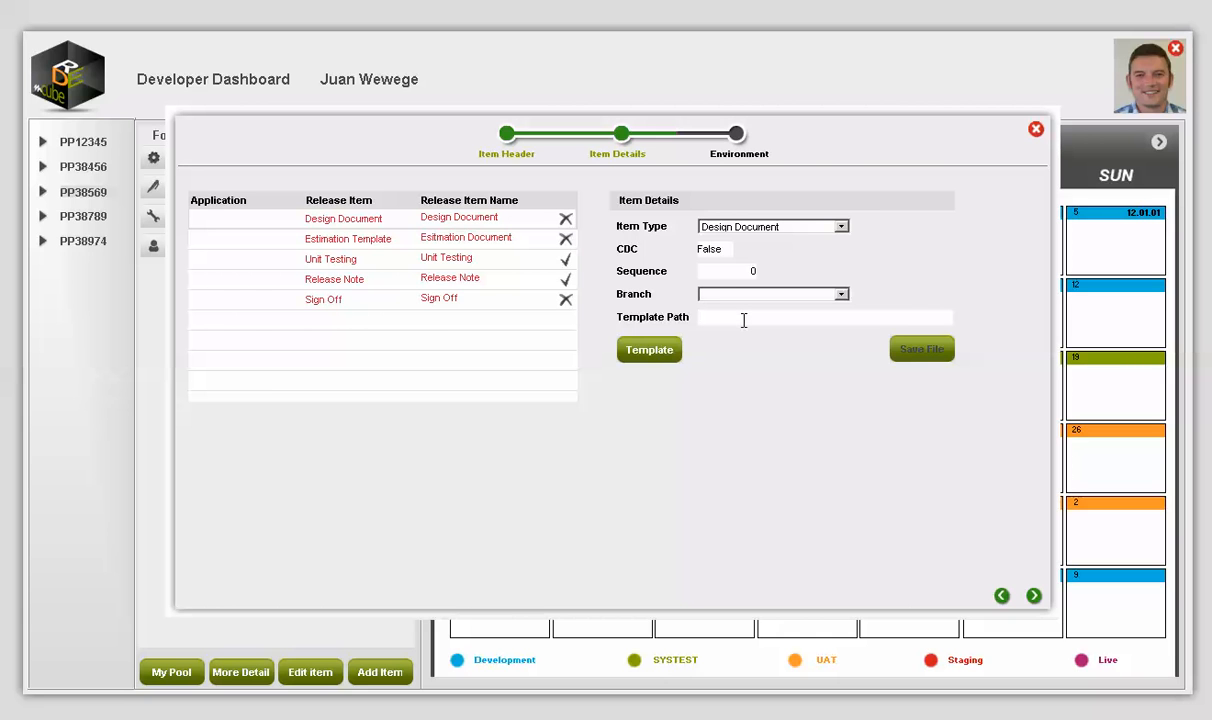
left_click(344, 381)
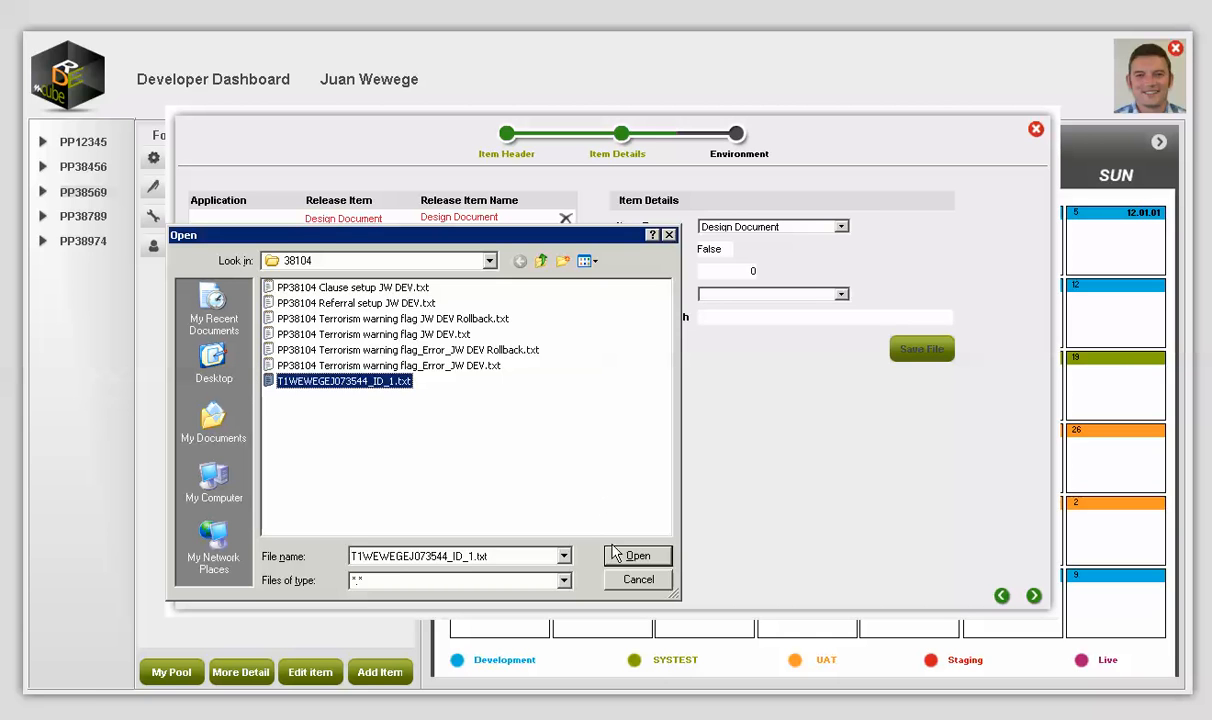
left_click(637, 555)
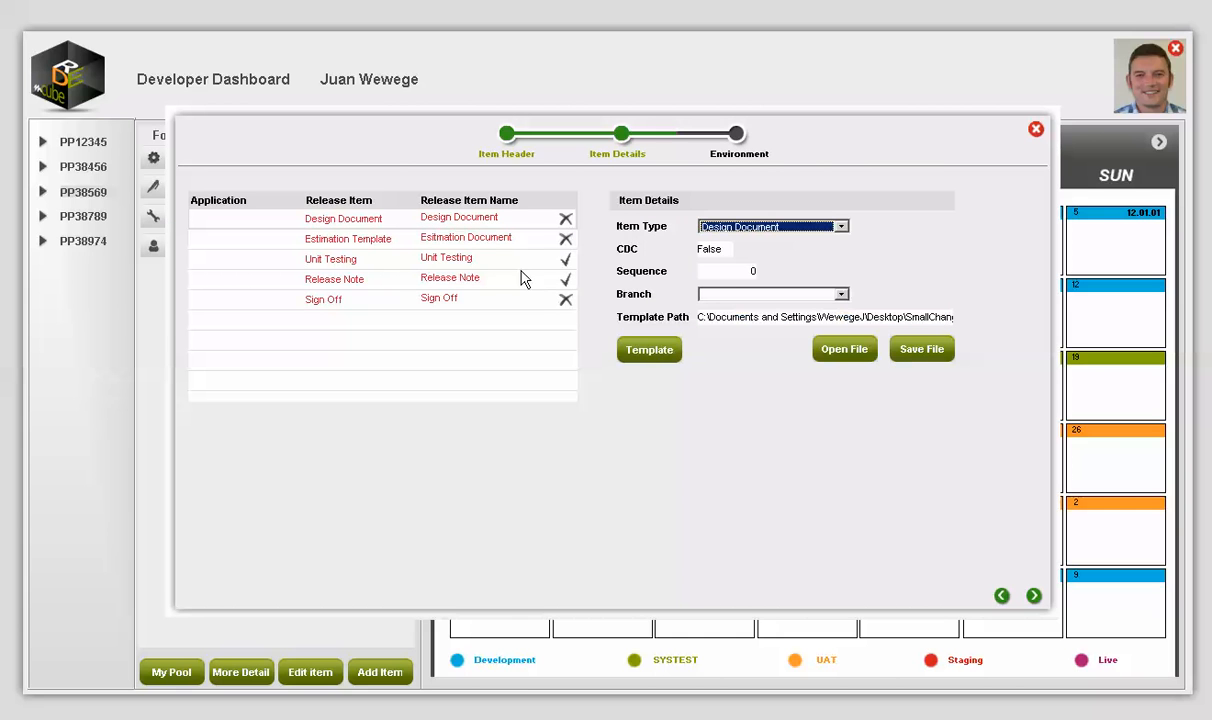
left_click(458, 216)
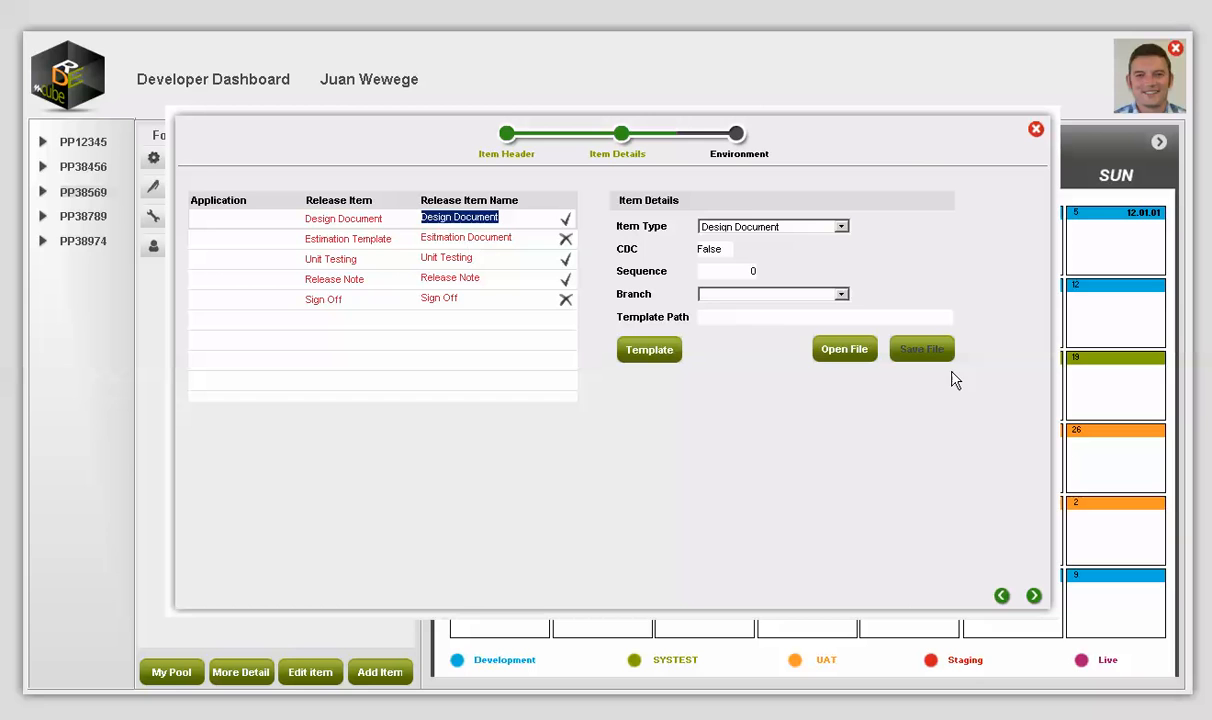
Step: Set the Estimation Template's template path to the Referral setup script and save
left_click(649, 349)
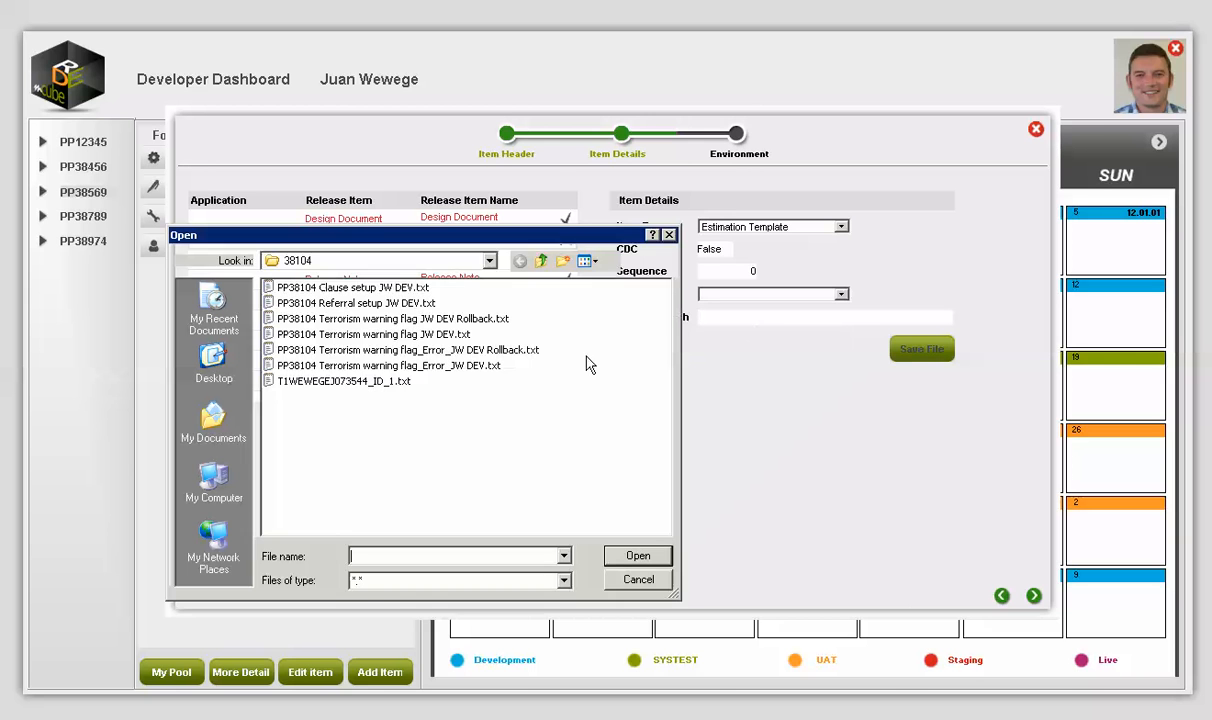
left_click(368, 303)
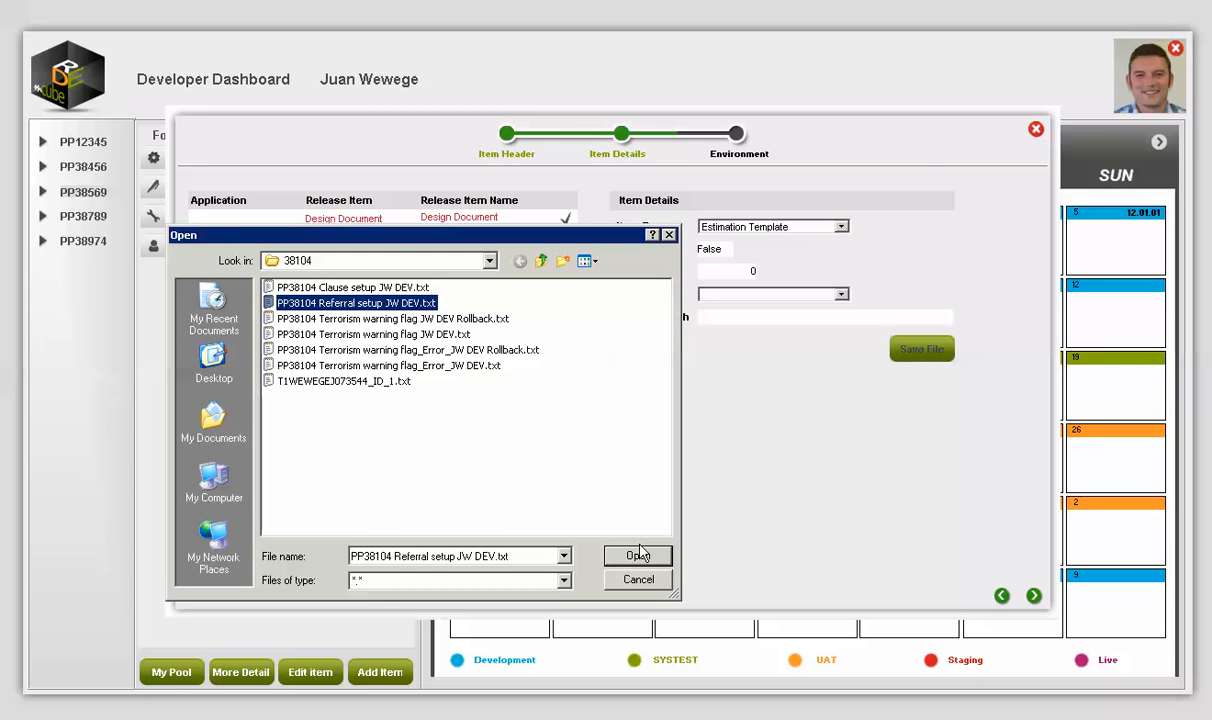
left_click(623, 555)
left_click(925, 350)
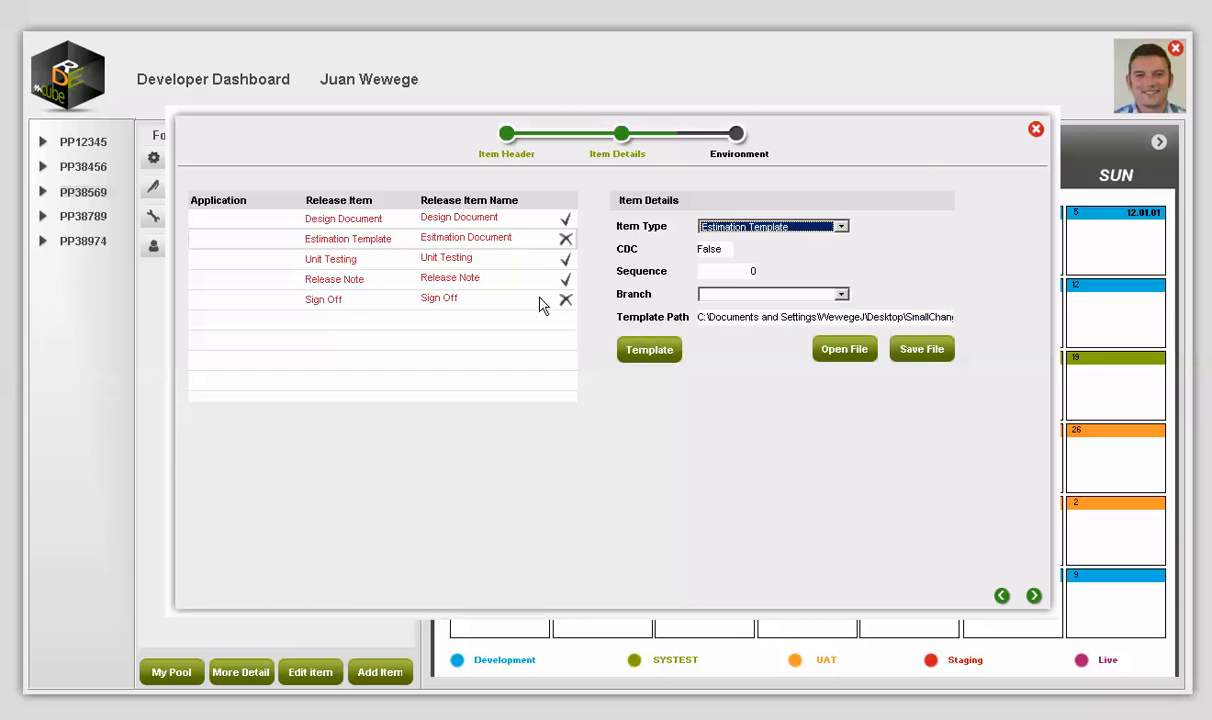
Step: Give Sign Off the Terrorism warning flag script as template, confirm it, and start a new row
left_click(437, 296)
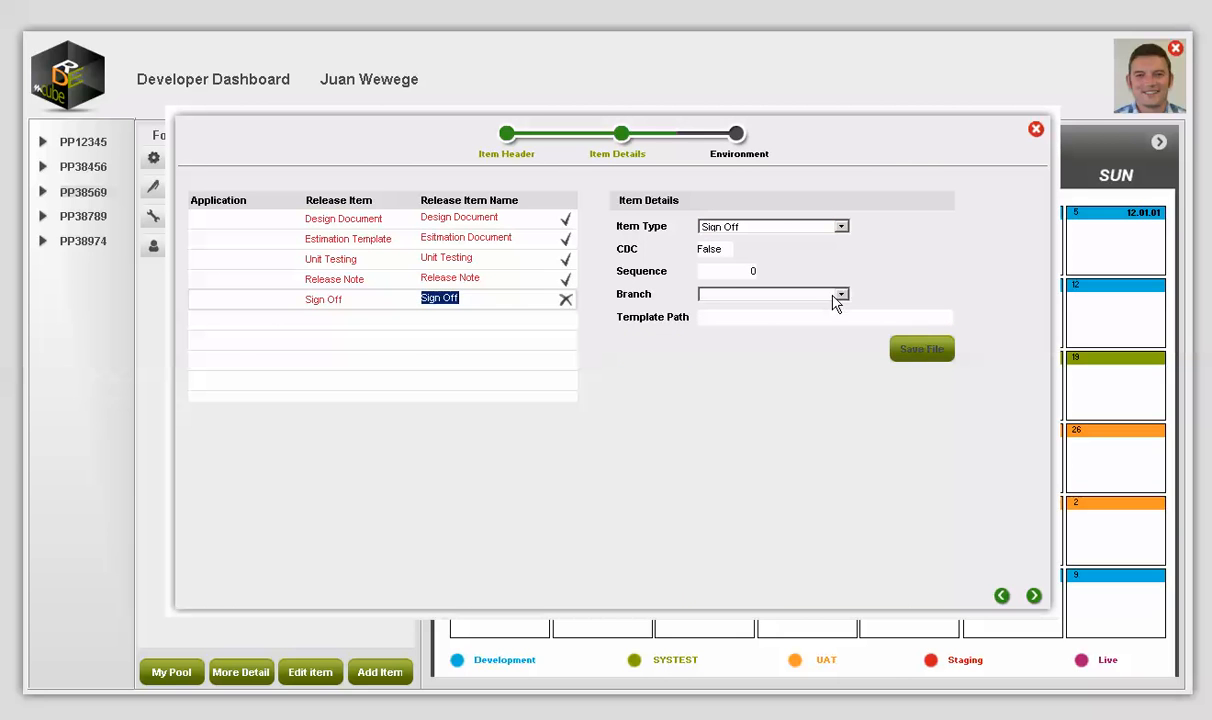
left_click(855, 316)
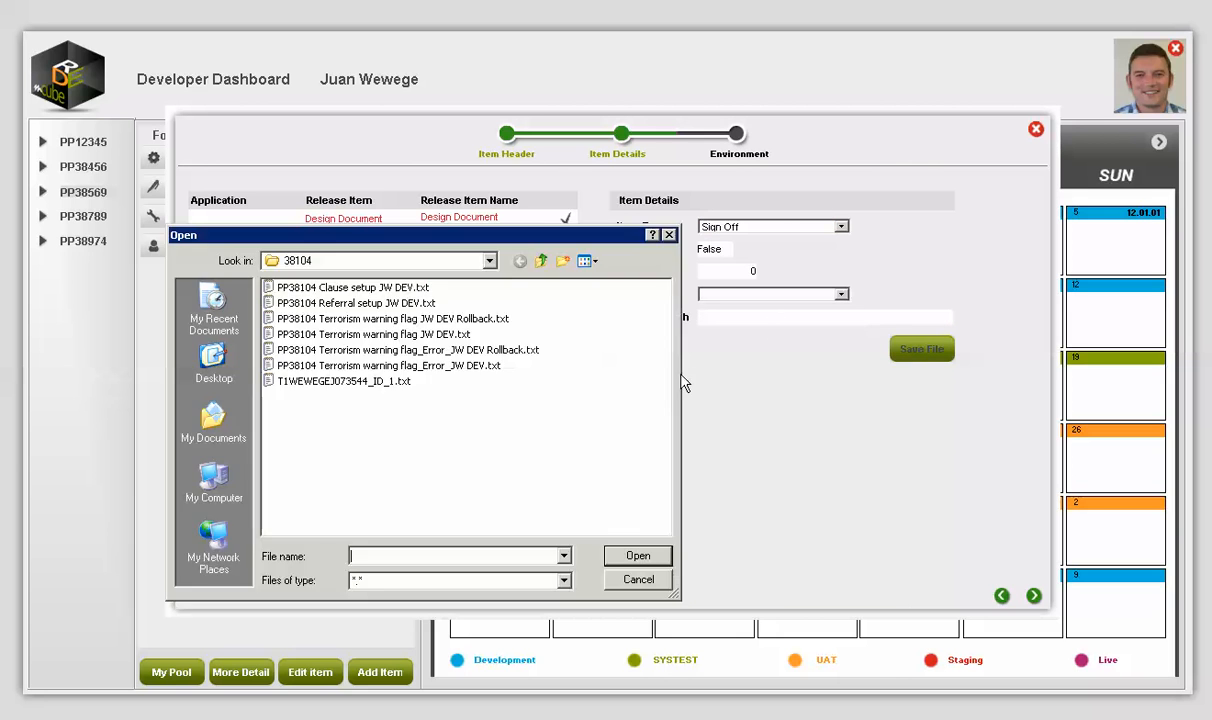
left_click(420, 334)
left_click(632, 556)
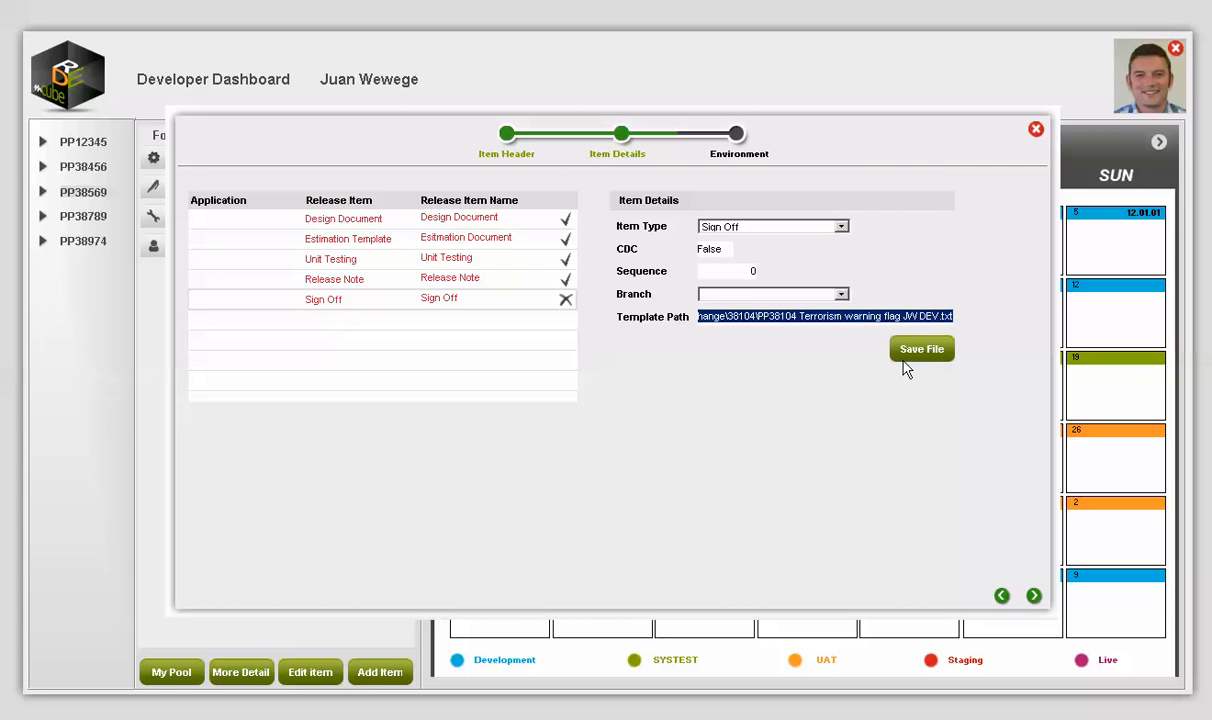
left_click(452, 301)
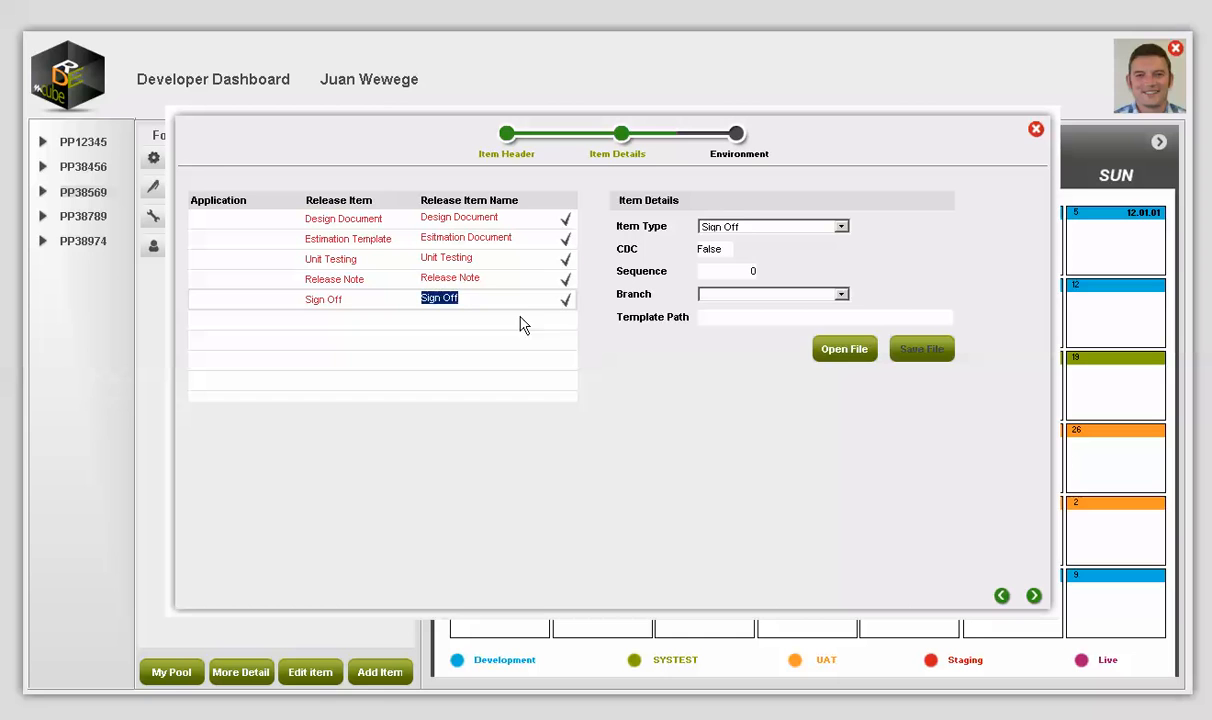
left_click(520, 325)
left_click(224, 325)
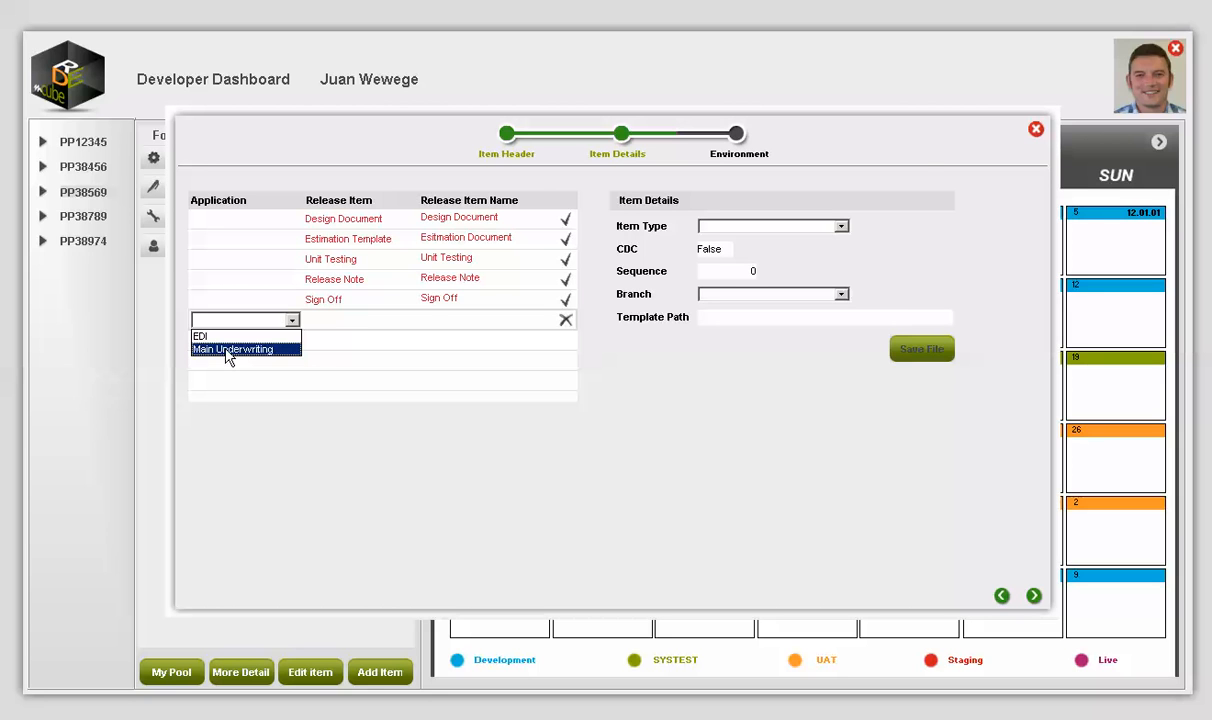
Step: Fill the new row with Main Underwriting, Script, name 'My Script' and item type Table Definition
left_click(228, 350)
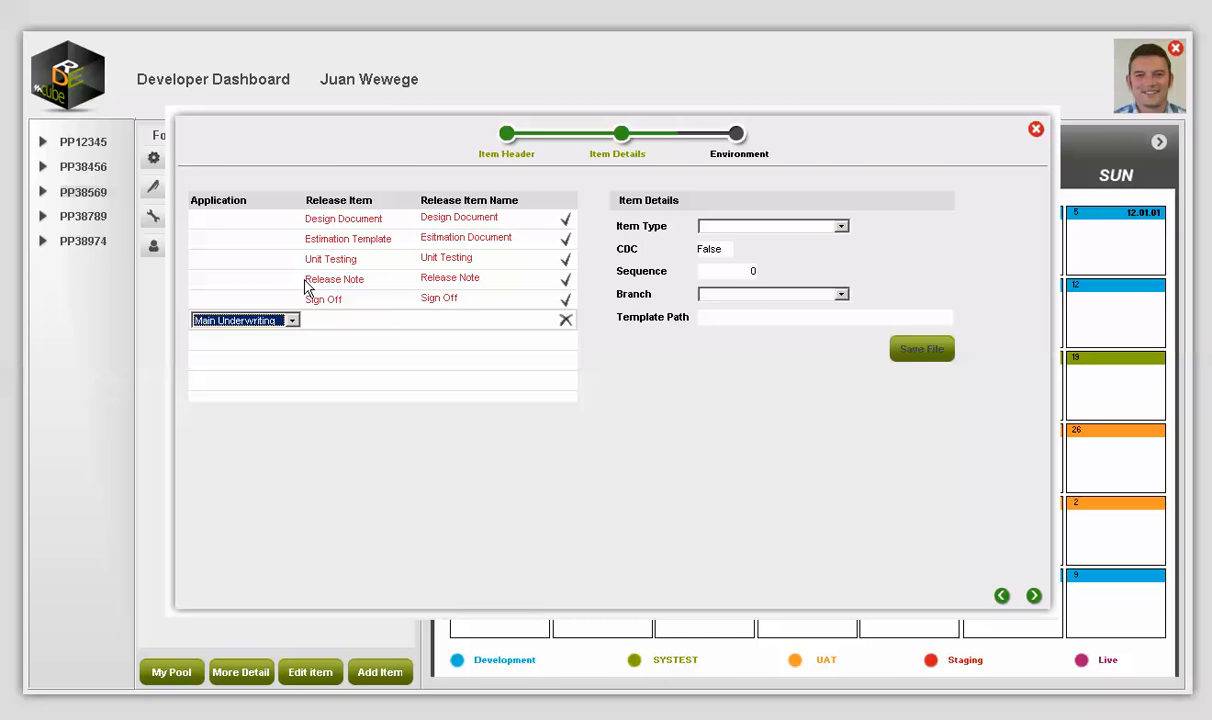
left_click(340, 322)
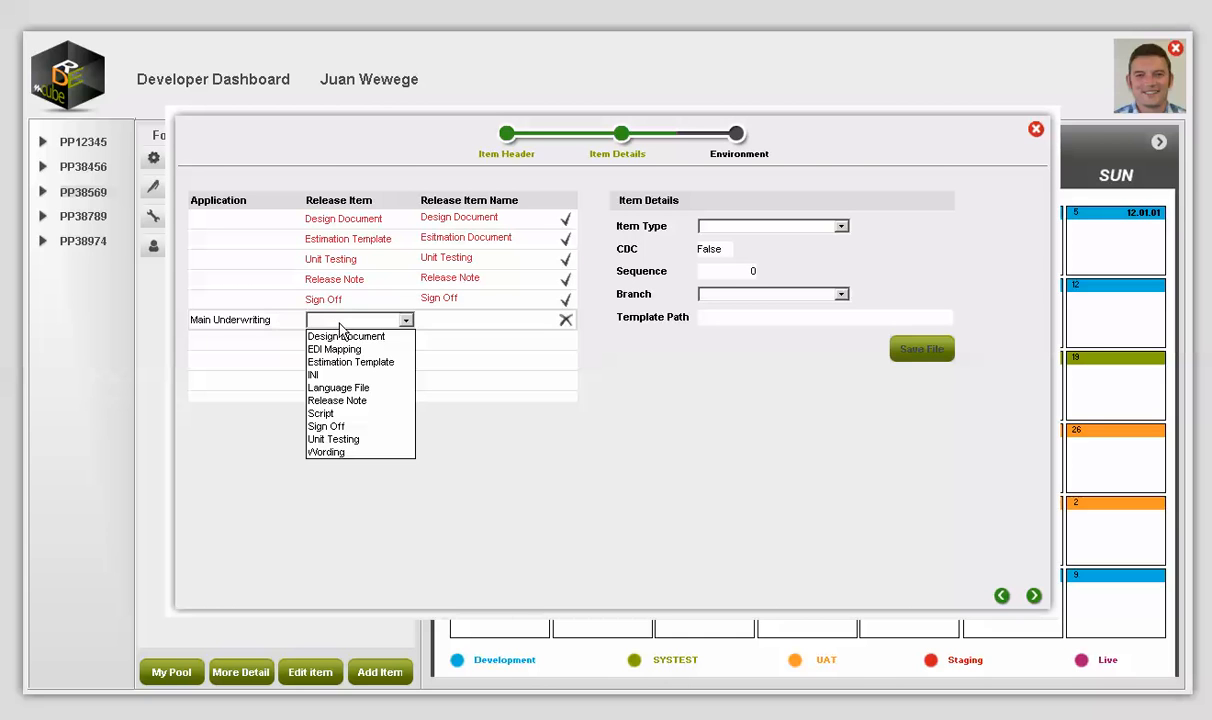
left_click(330, 416)
left_click(435, 319)
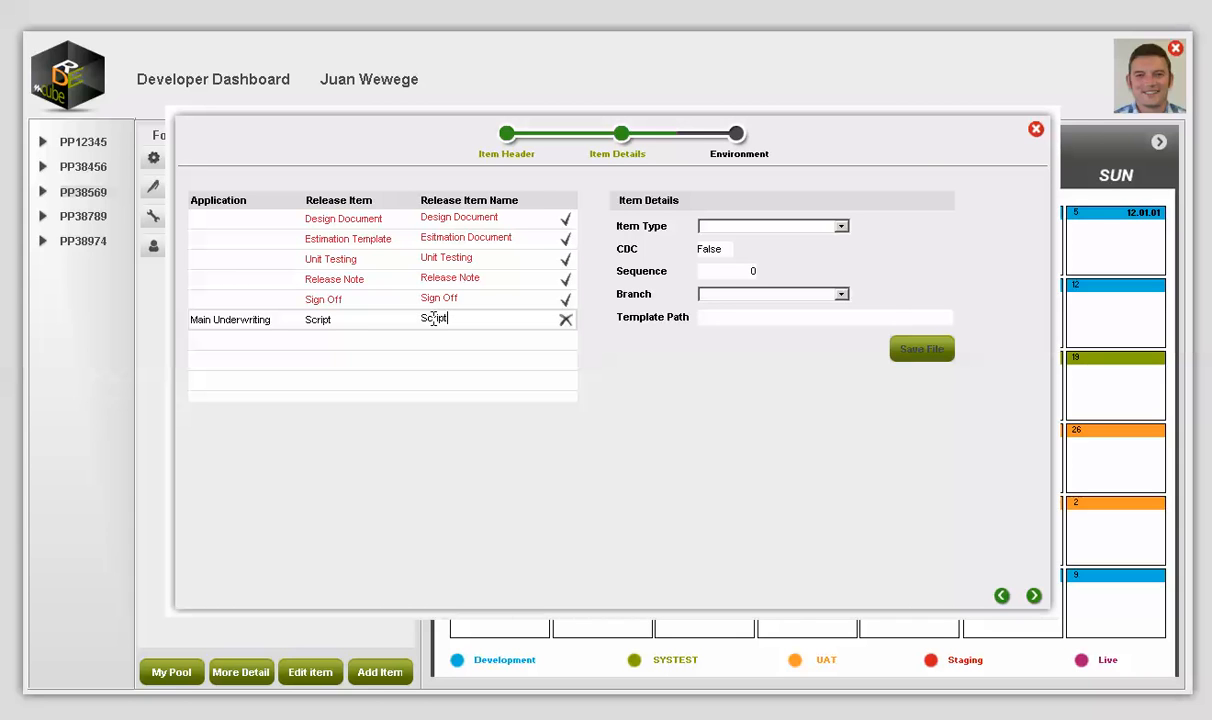
type("N")
key("BackSpace")
type("My")
left_click(778, 228)
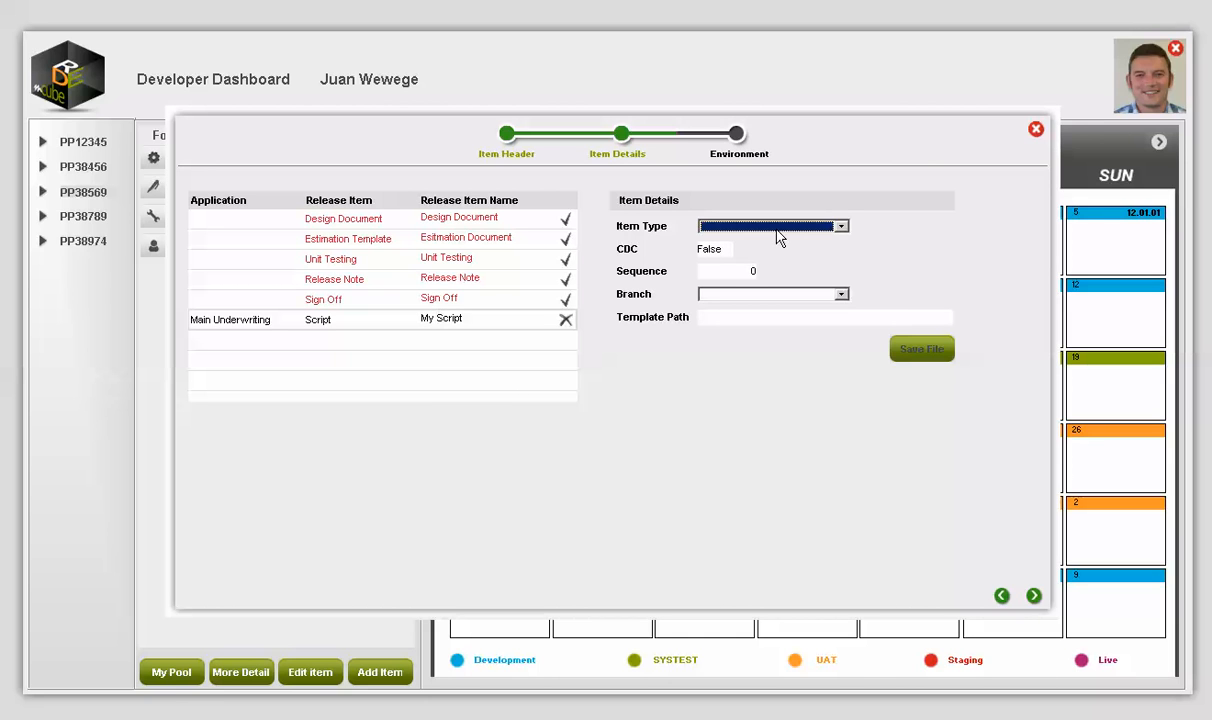
left_click(777, 229)
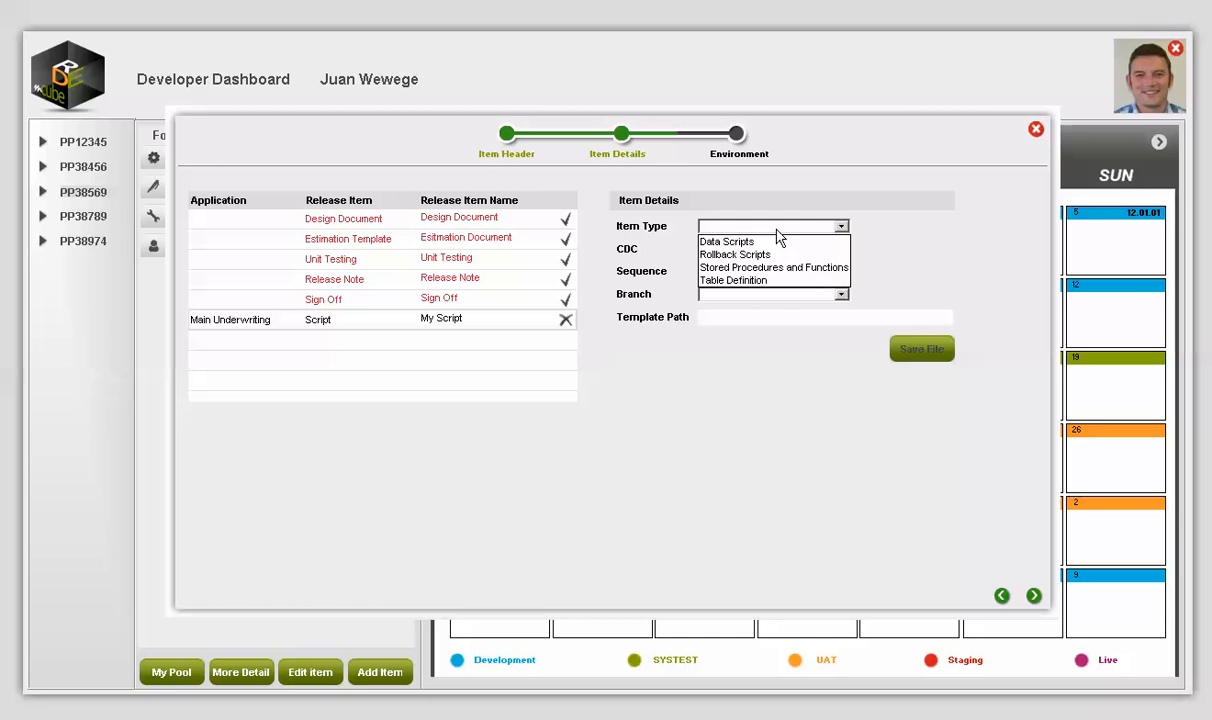
left_click(733, 281)
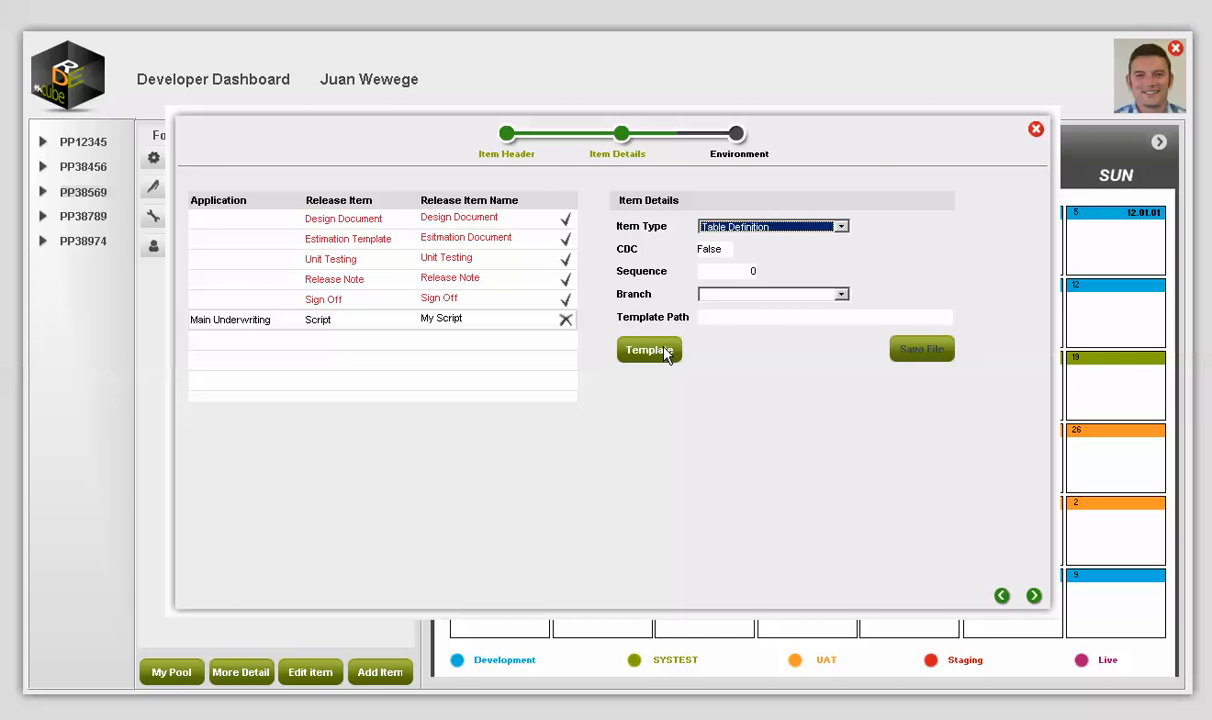
Step: Preview the Table Definition template, then attach and save PP38104 Referral setup JW DEV.txt
left_click(768, 324)
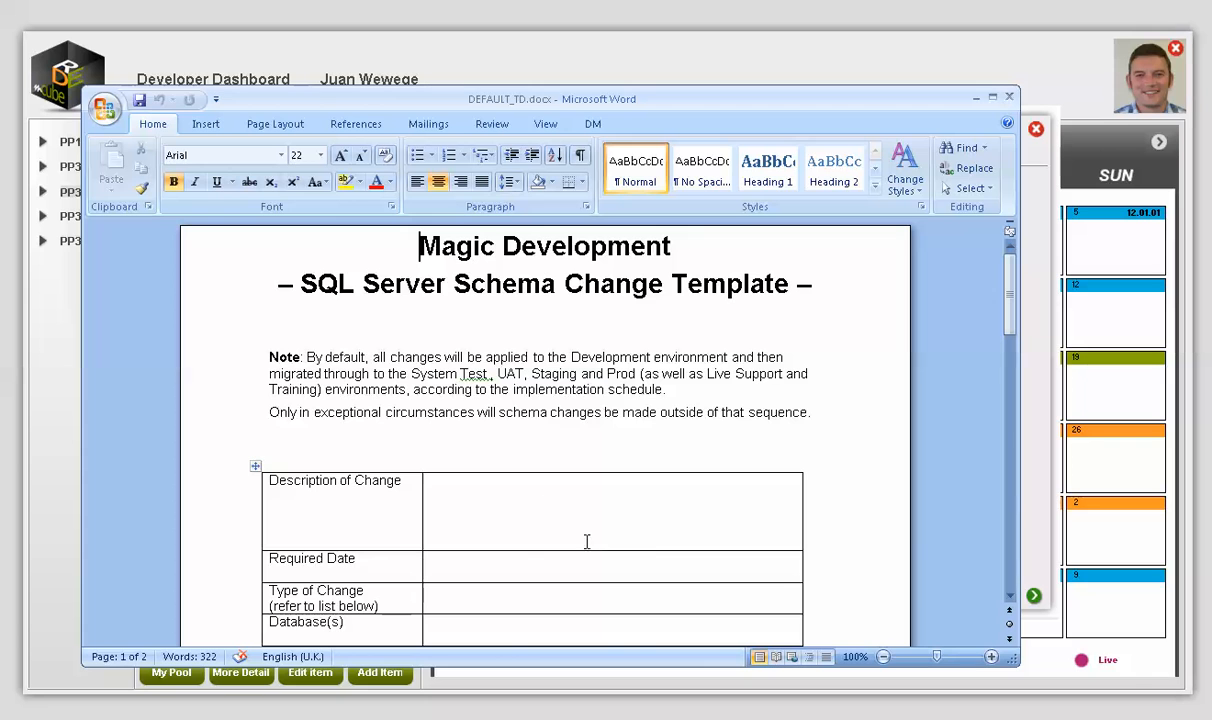
left_click(1005, 90)
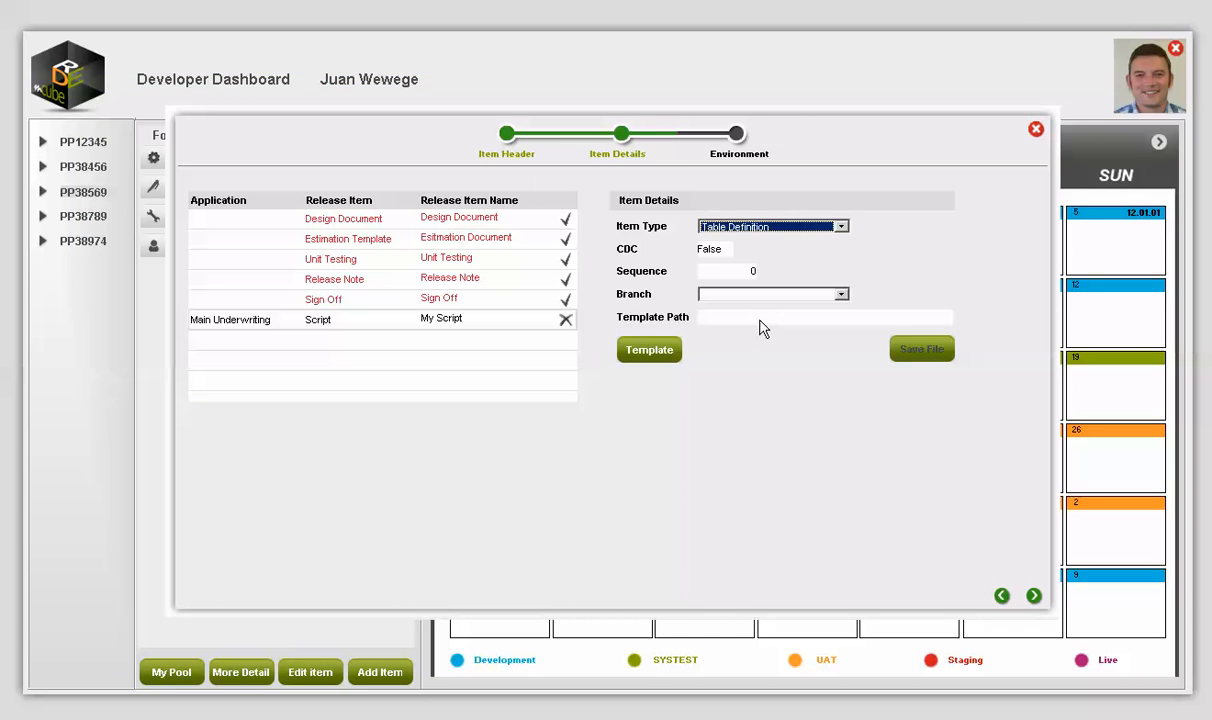
left_click(759, 319)
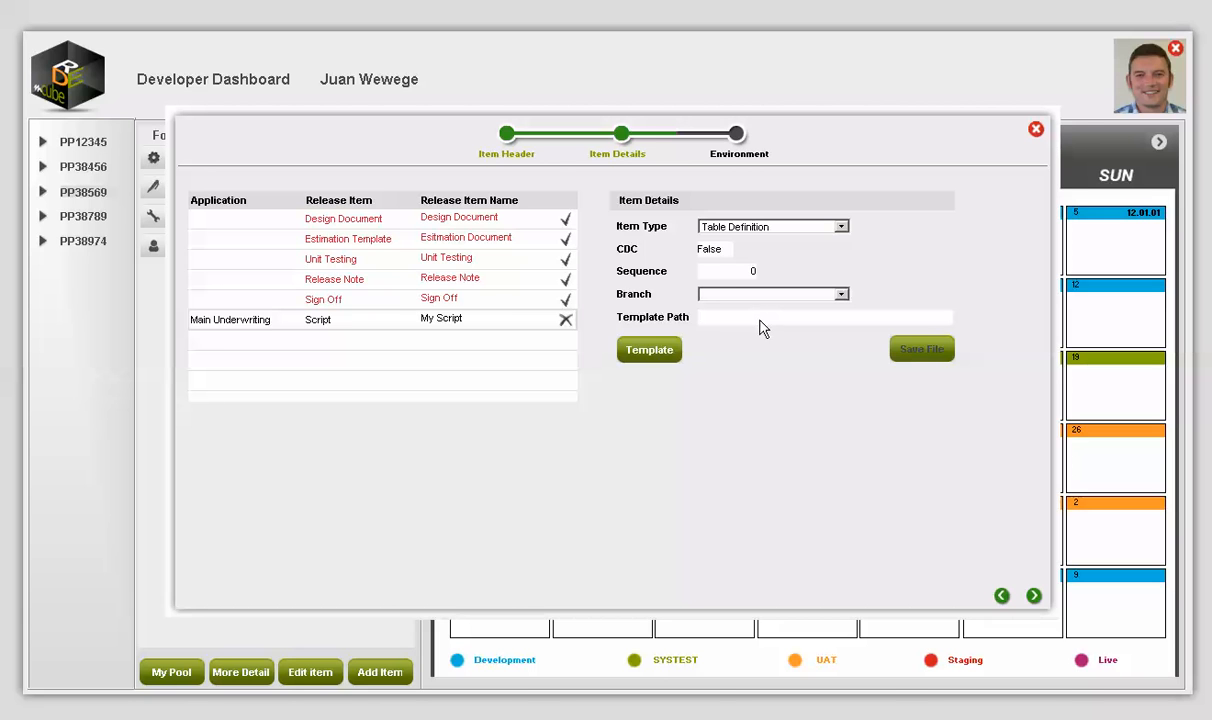
left_click(330, 302)
left_click(645, 562)
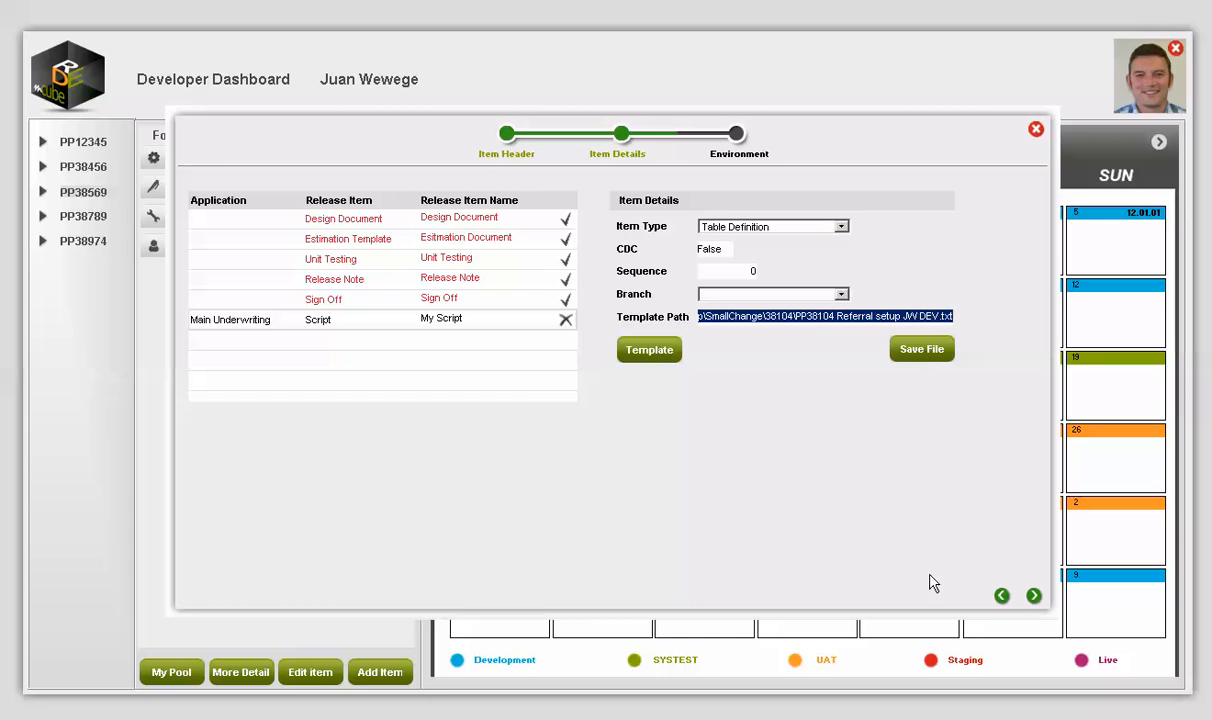
left_click(922, 350)
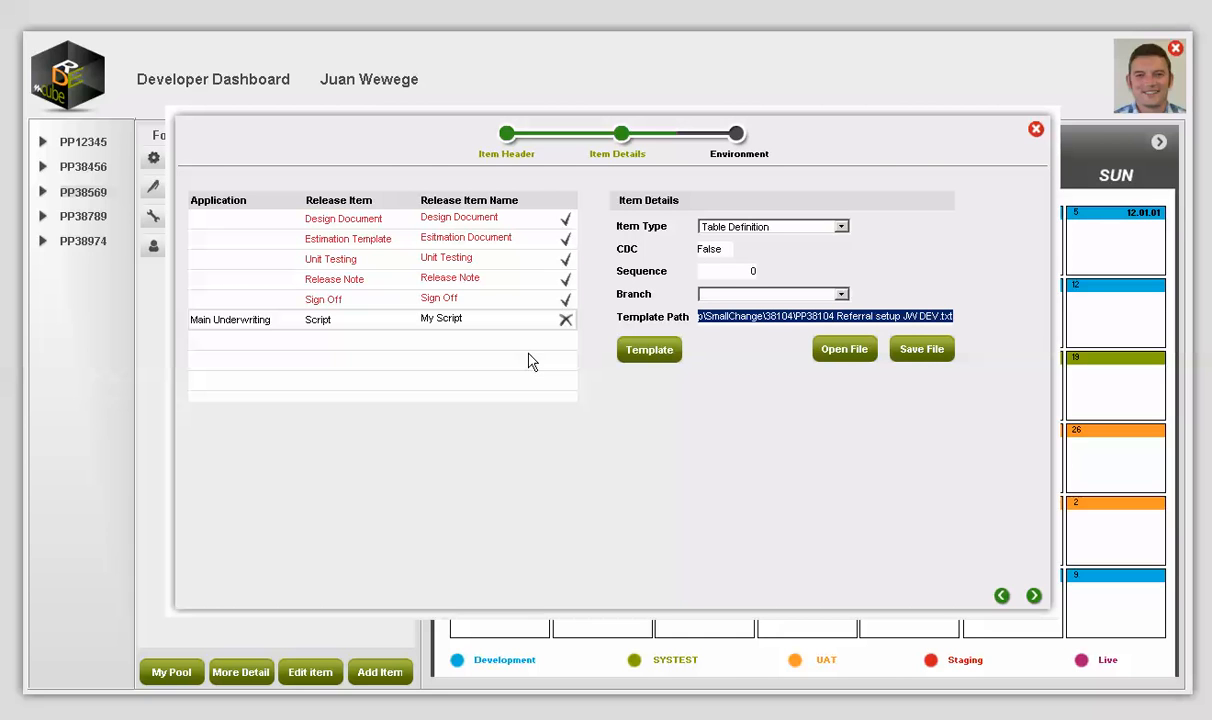
Step: Check the Sign Off and My Script item details, then advance to the Environment step
left_click(440, 298)
left_click(447, 319)
left_click(1034, 596)
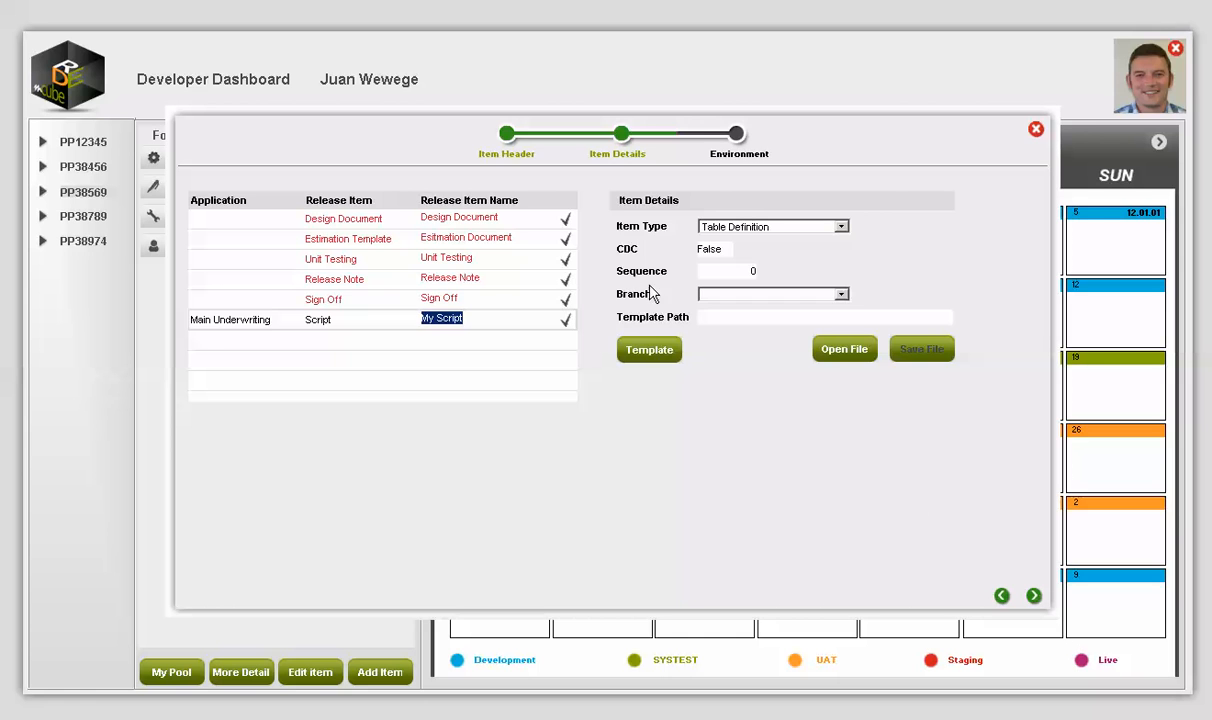
left_click(225, 229)
left_click(226, 226)
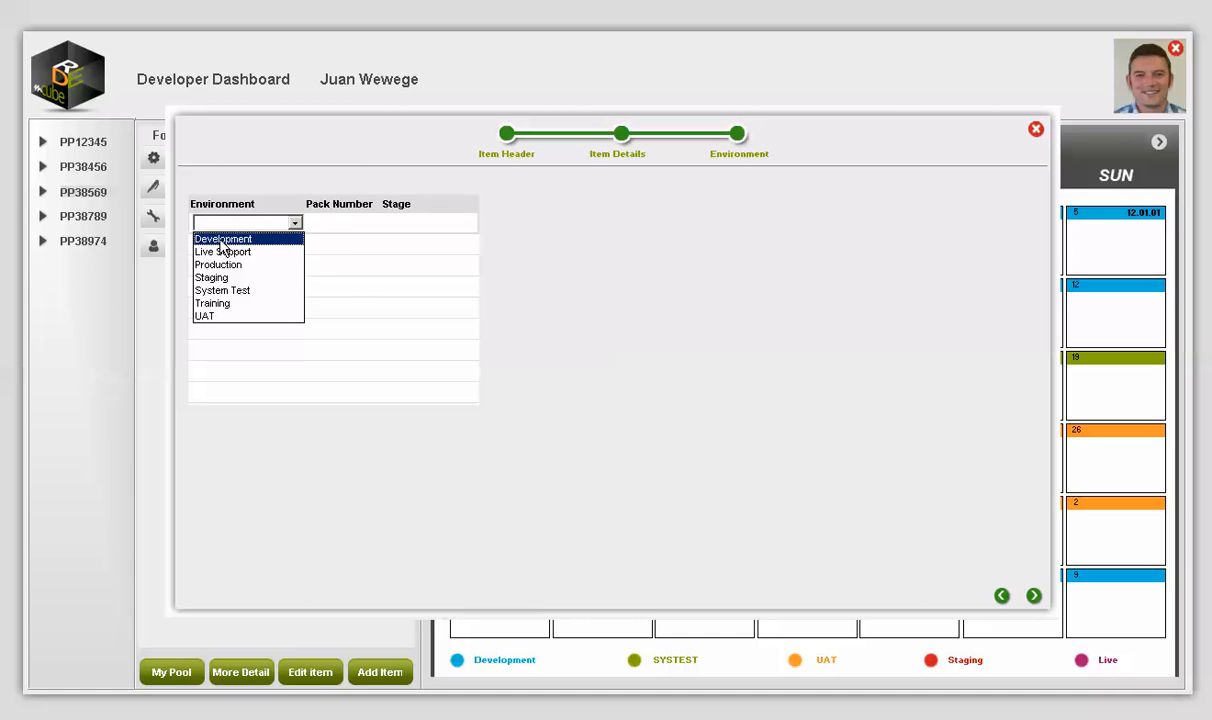
Step: Add a Development environment row at Development stage, assigned to the Developer group
left_click(346, 231)
left_click(410, 226)
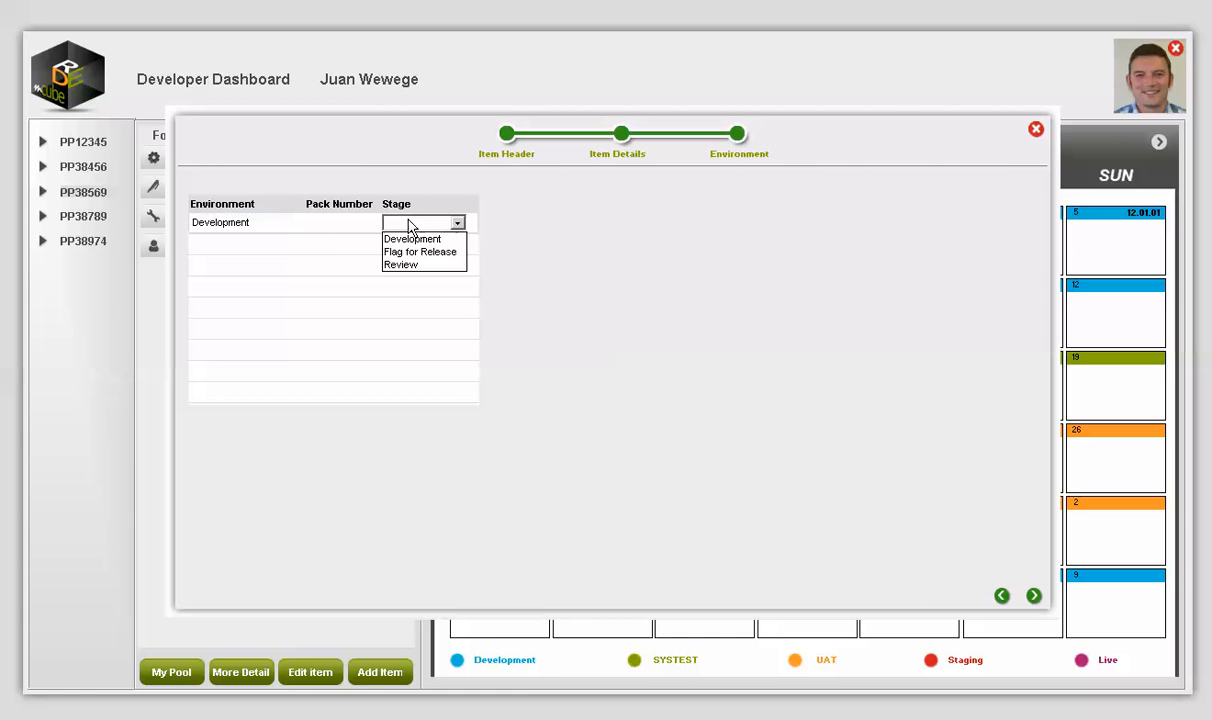
left_click(648, 295)
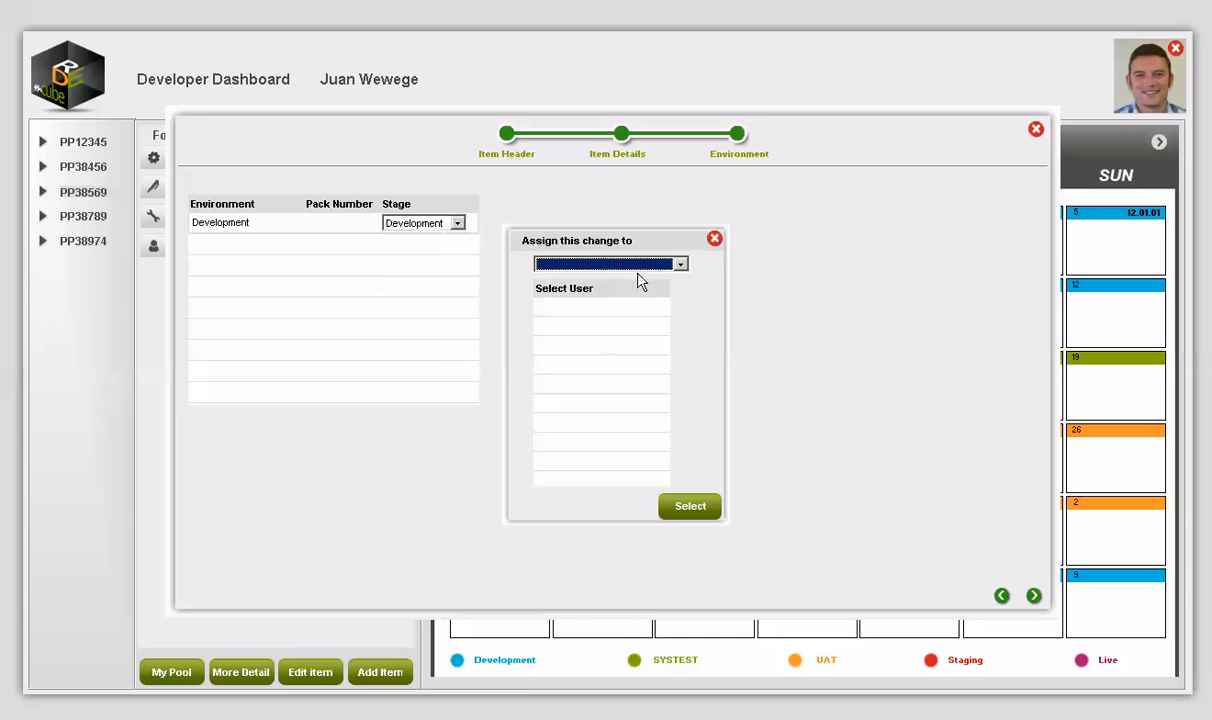
left_click(650, 265)
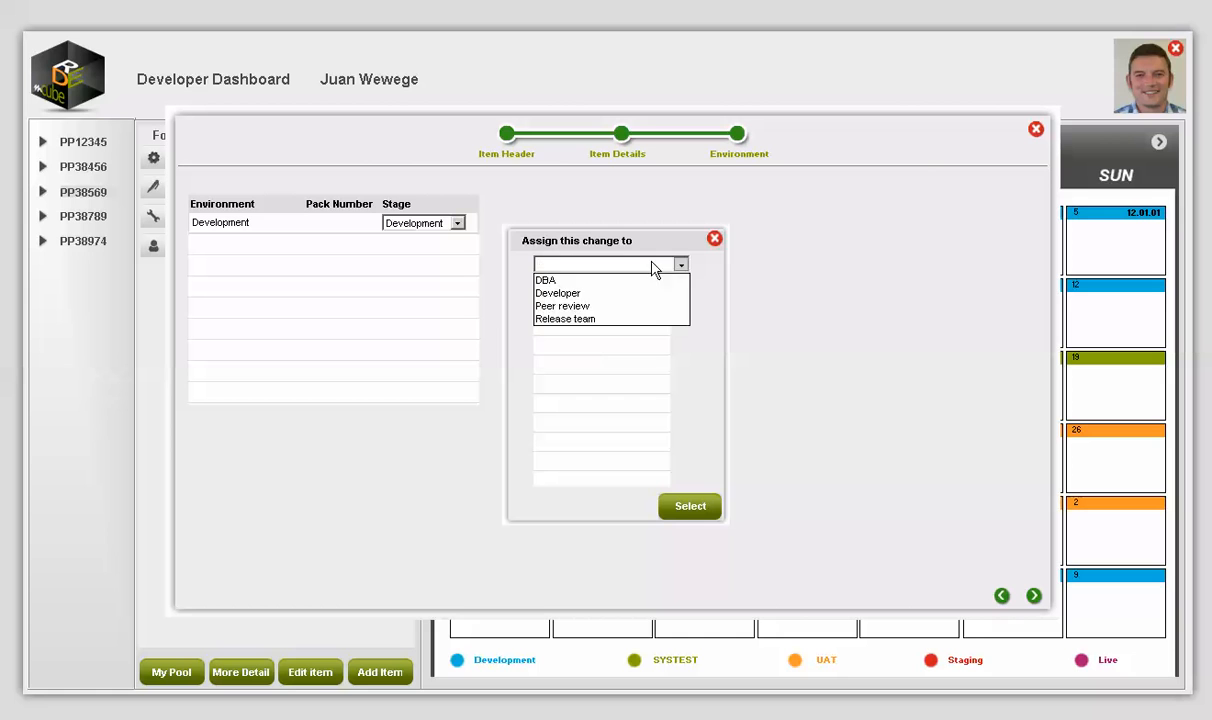
left_click(541, 294)
left_click(566, 346)
left_click(690, 506)
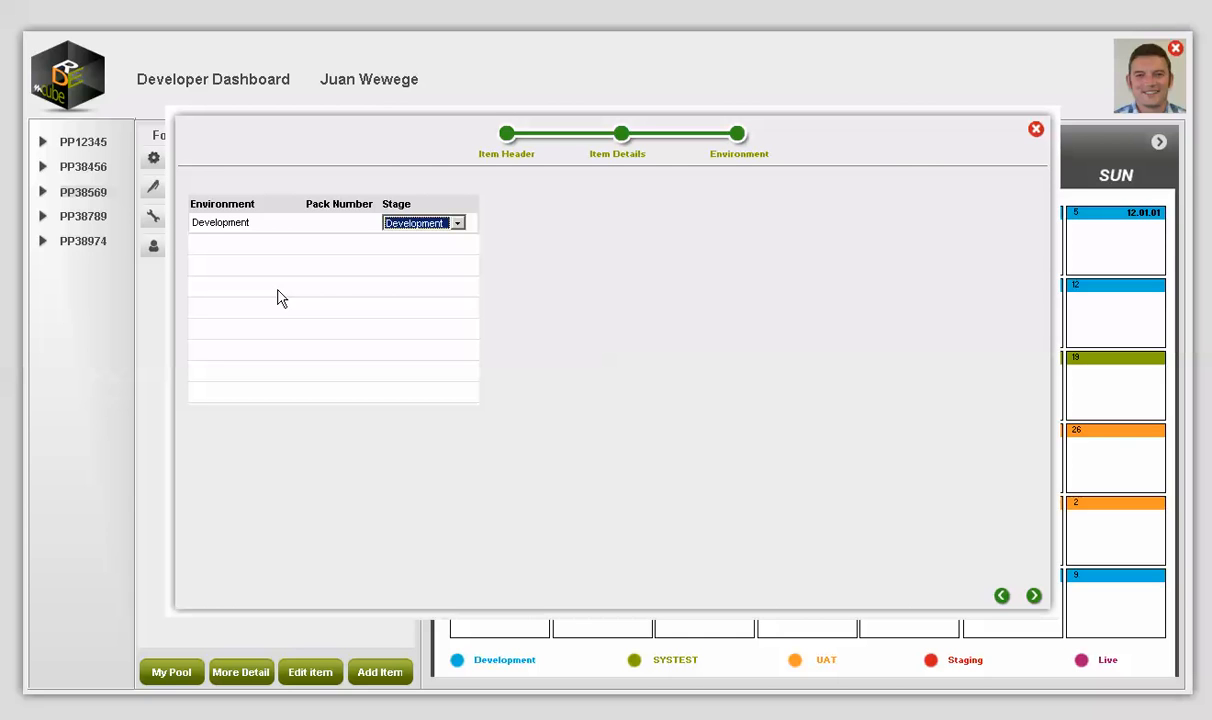
Step: Add a second environment row for System Test with pack number 12.03.99
key("Tab")
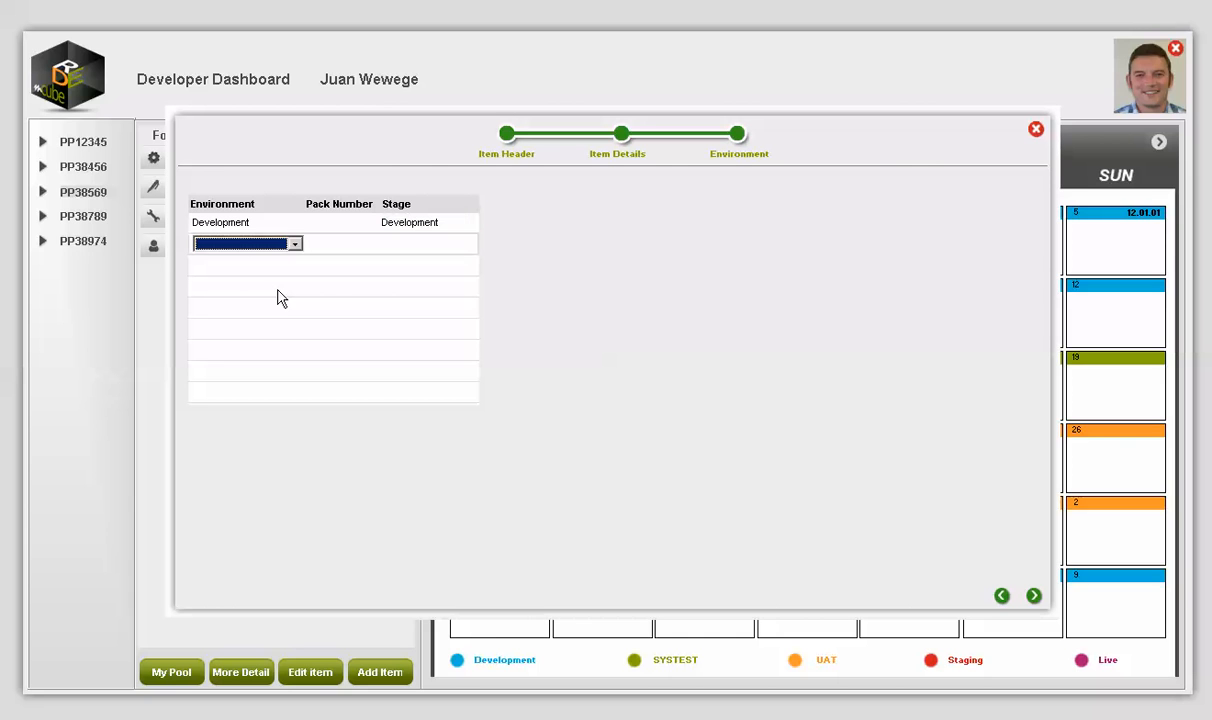
left_click(230, 249)
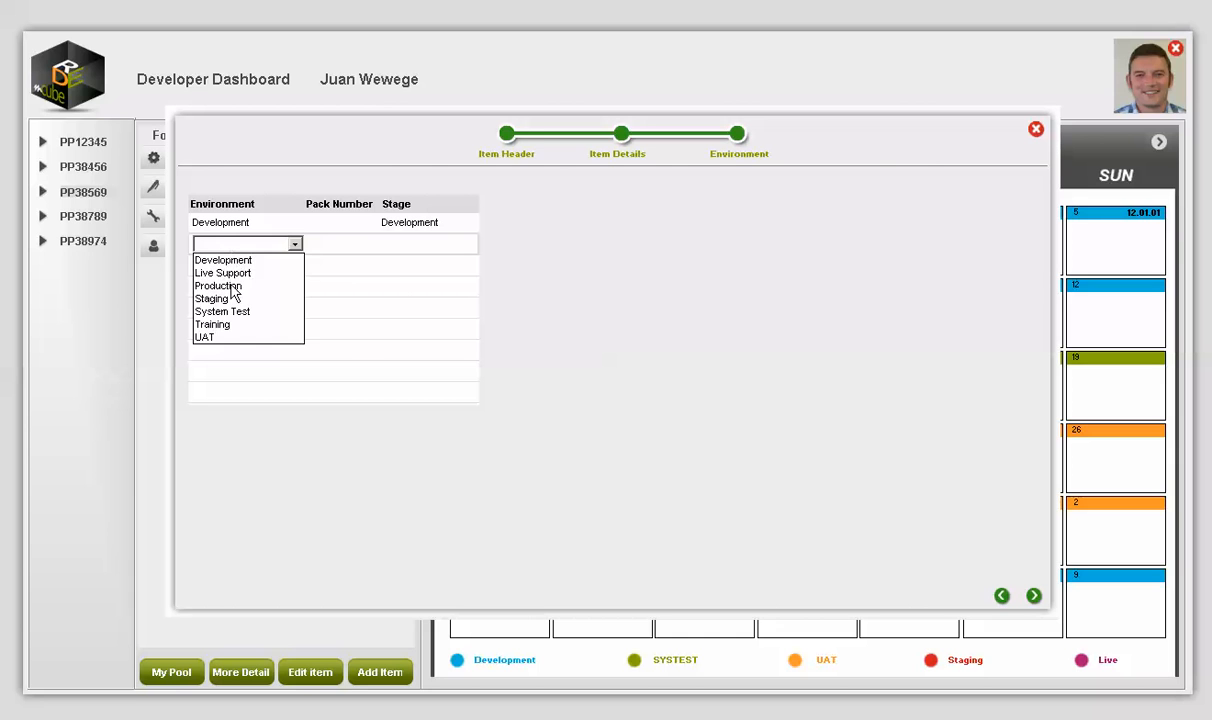
left_click(217, 312)
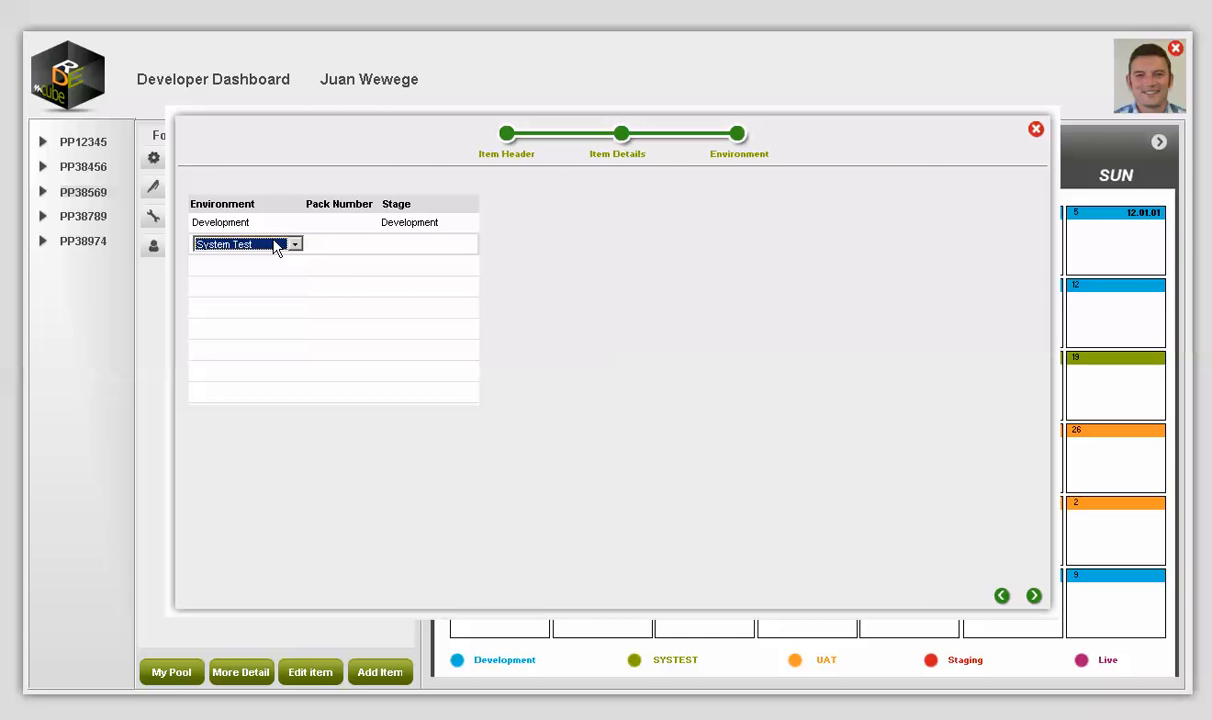
left_click(327, 243)
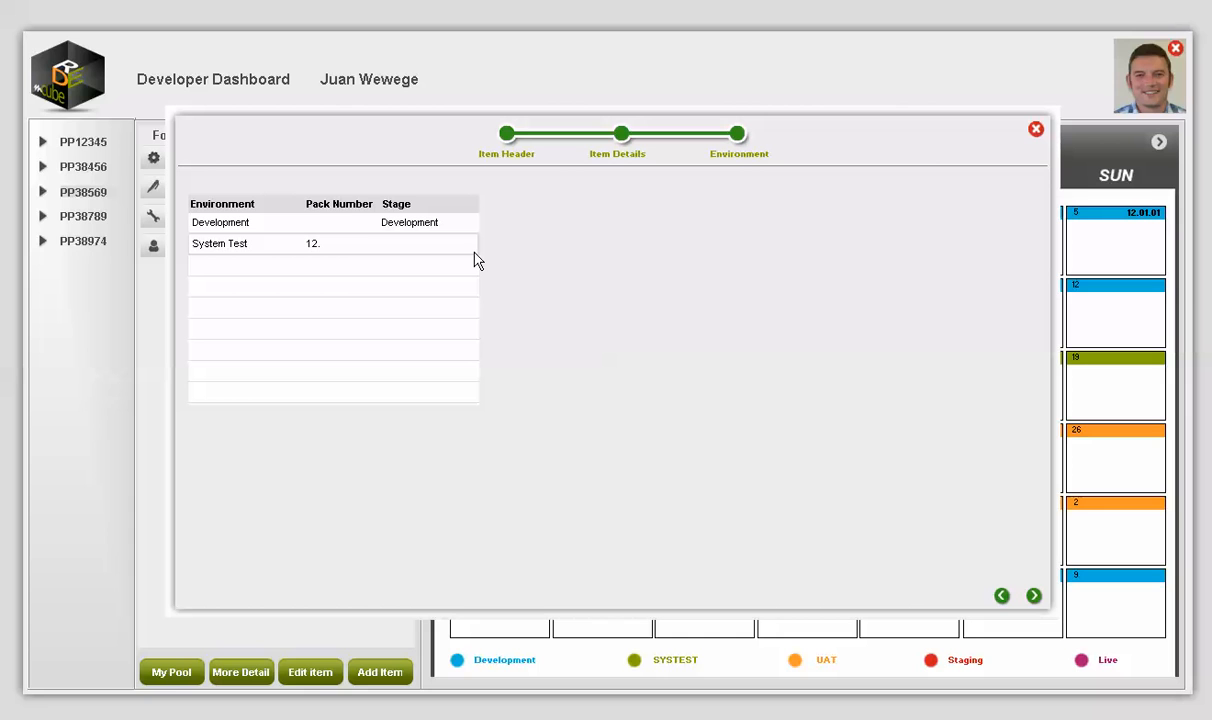
type("03")
Step: Set the System Test stage to Flag for Release and assign it to a Release team user
left_click(398, 248)
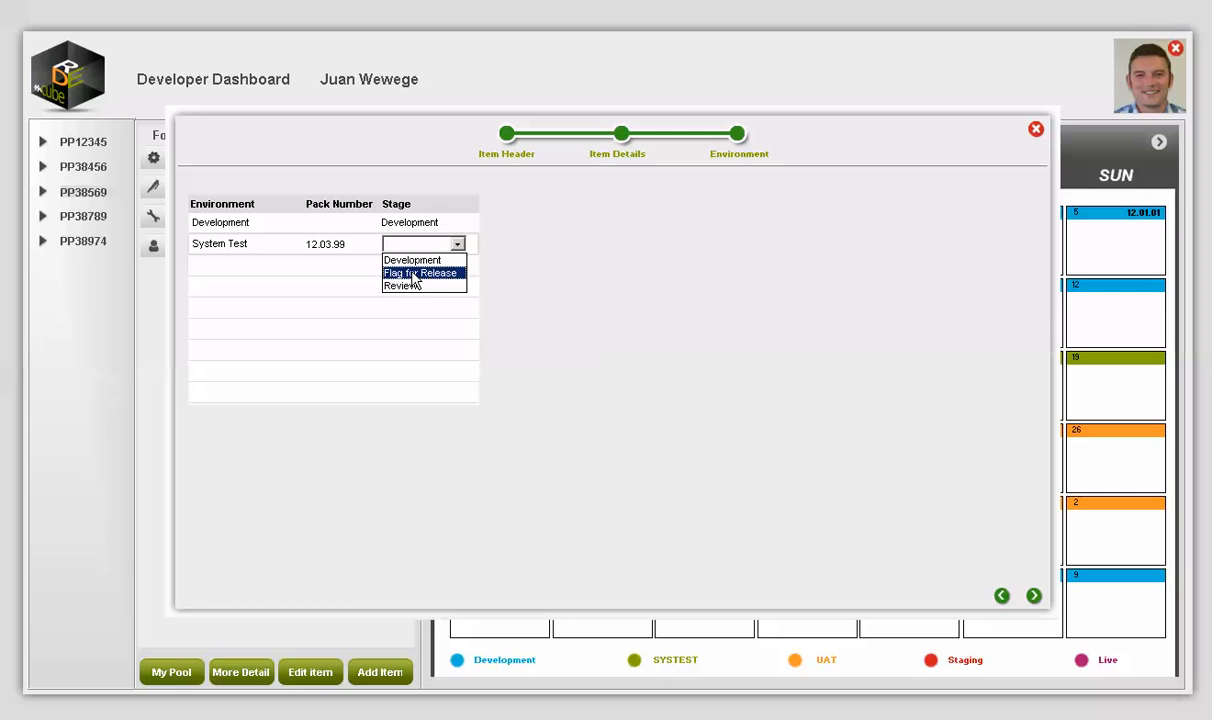
left_click(413, 273)
left_click(592, 265)
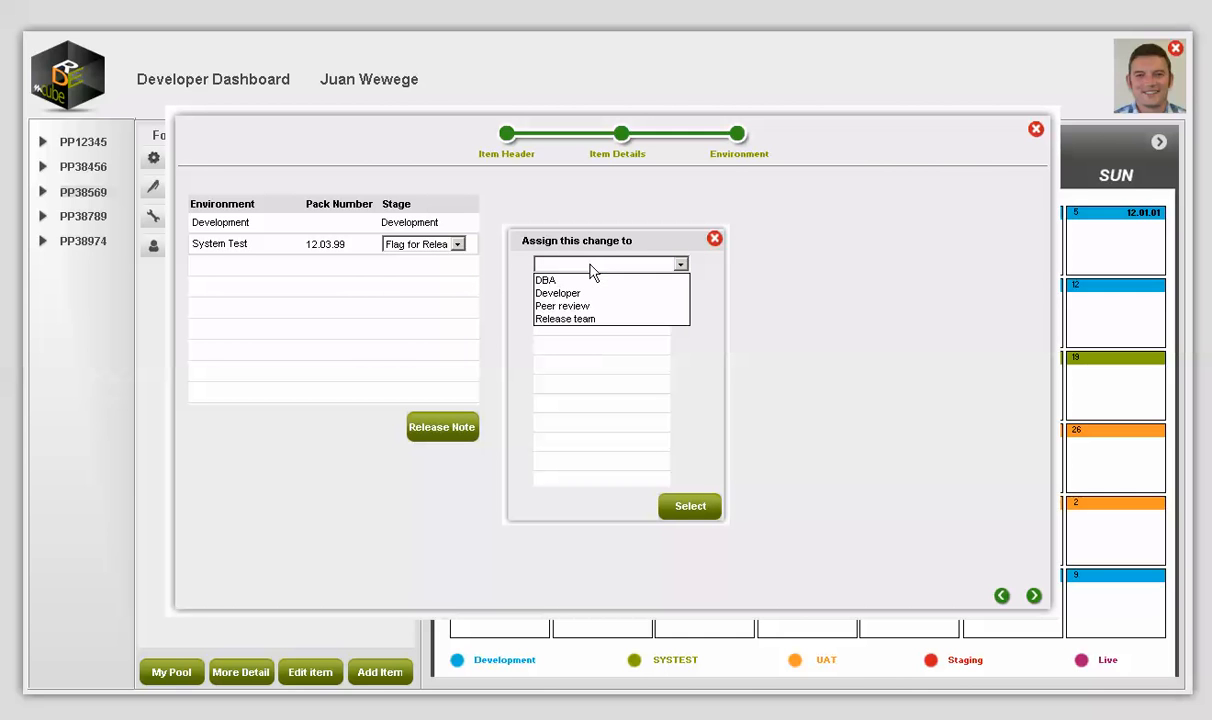
left_click(598, 318)
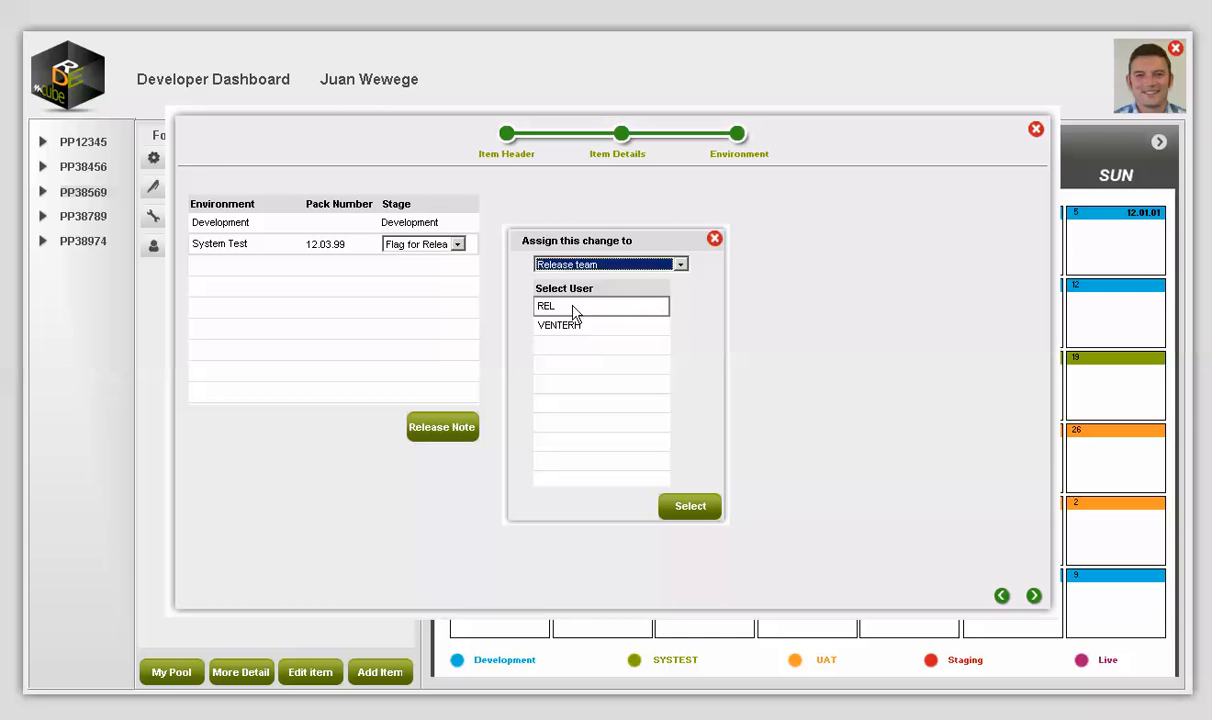
left_click(572, 326)
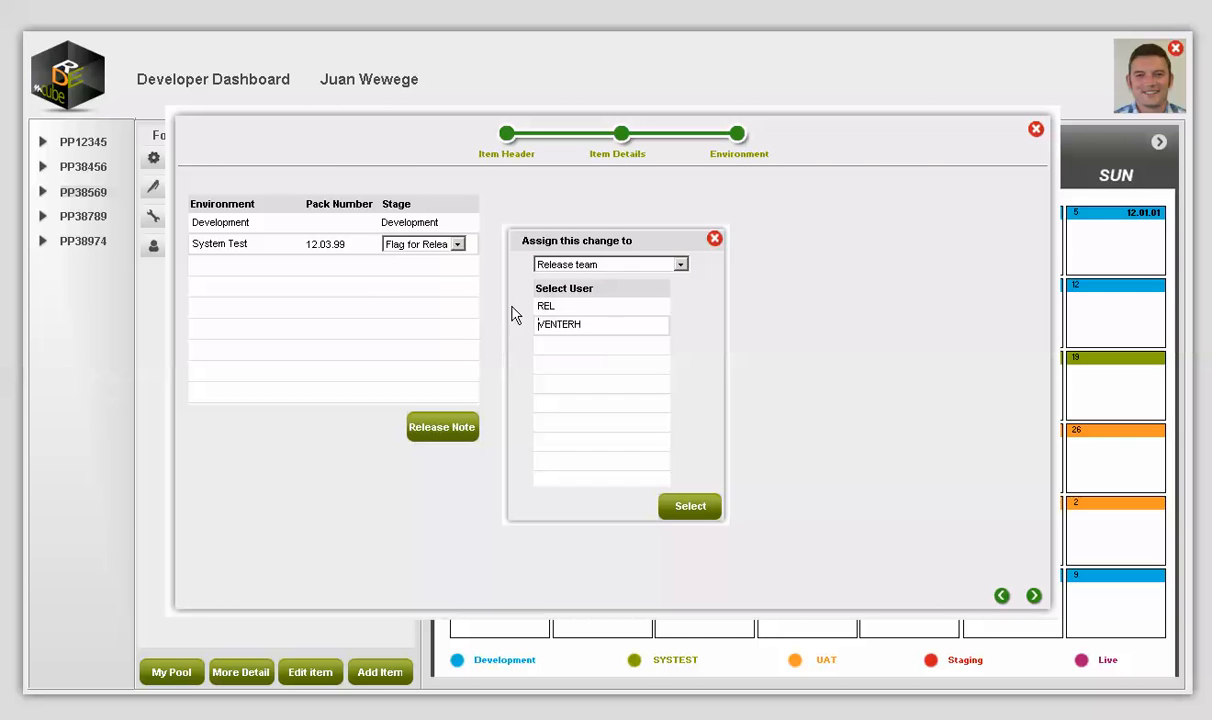
left_click(690, 507)
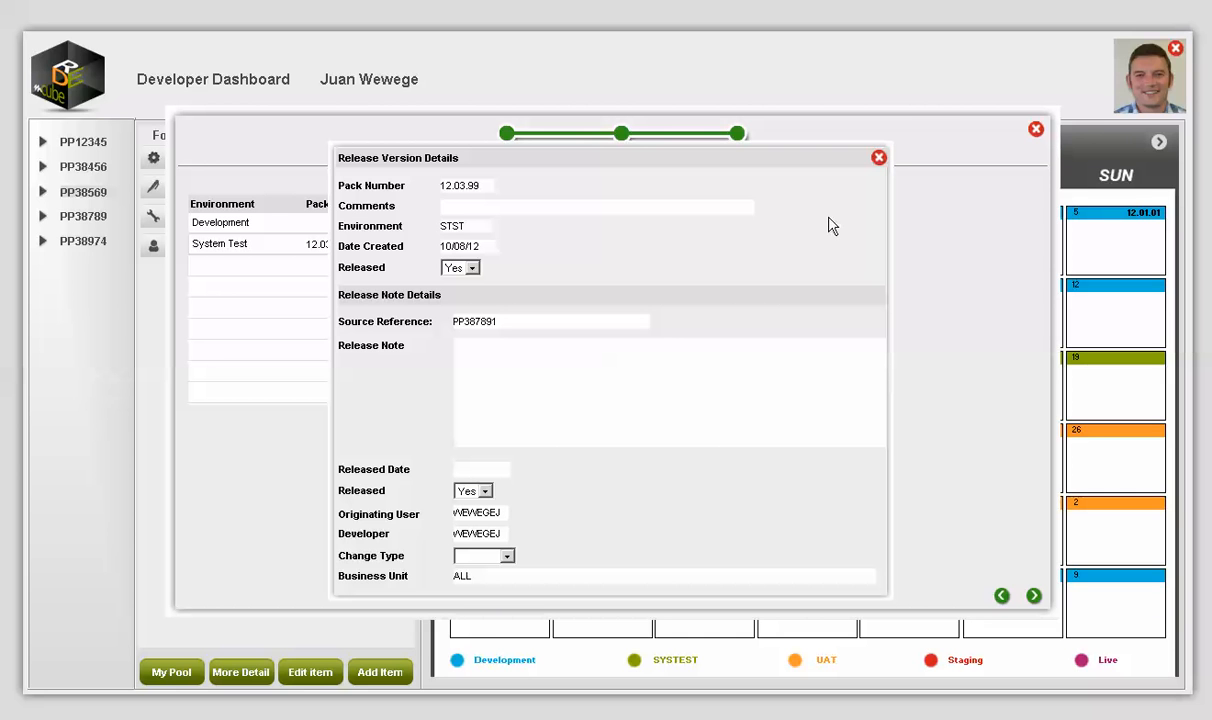
Step: Write the release note text and set the change type to Small Change
left_click(476, 208)
left_click(501, 363)
type("34345")
key("BackSpace")
key("BackSpace")
key("BackSpace")
type("ertertertert")
left_click(507, 557)
left_click(509, 564)
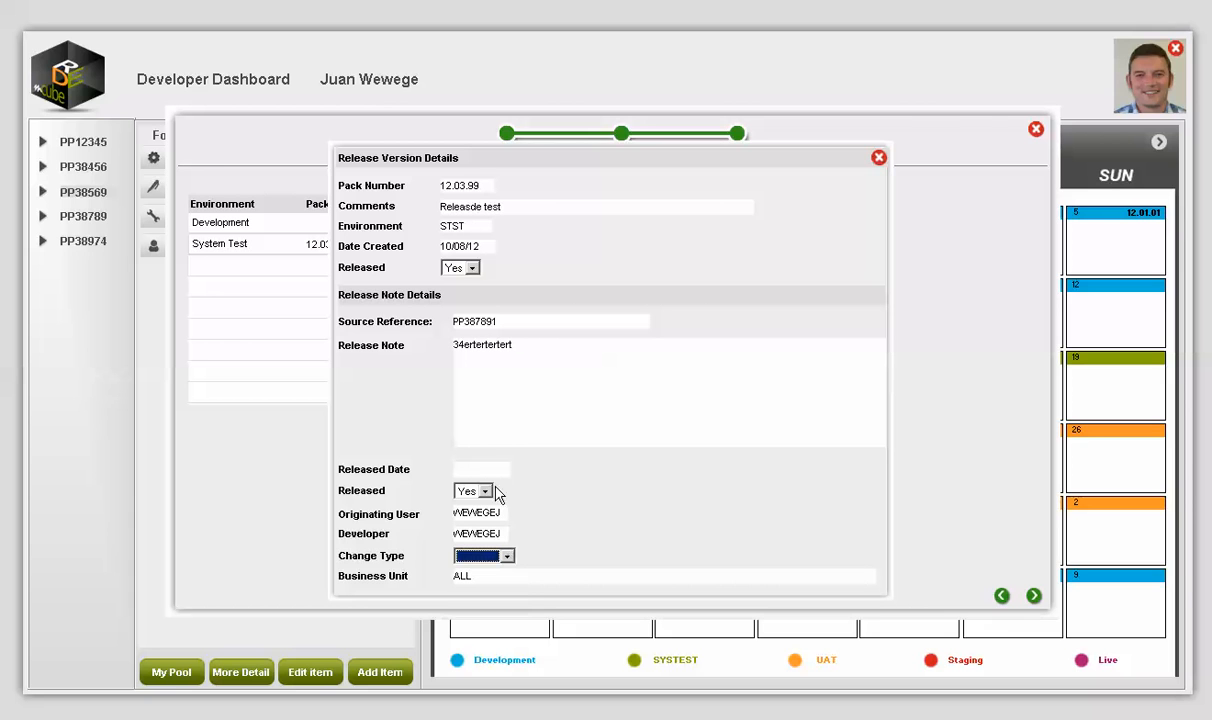
left_click(507, 557)
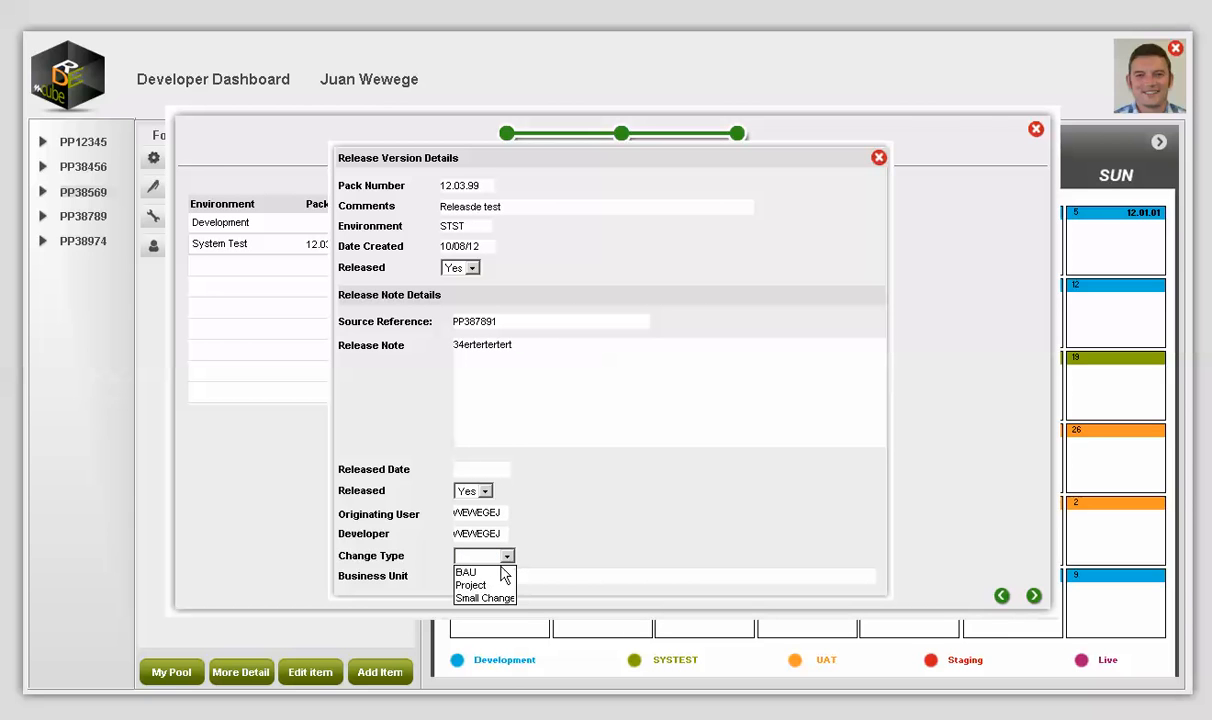
left_click(492, 598)
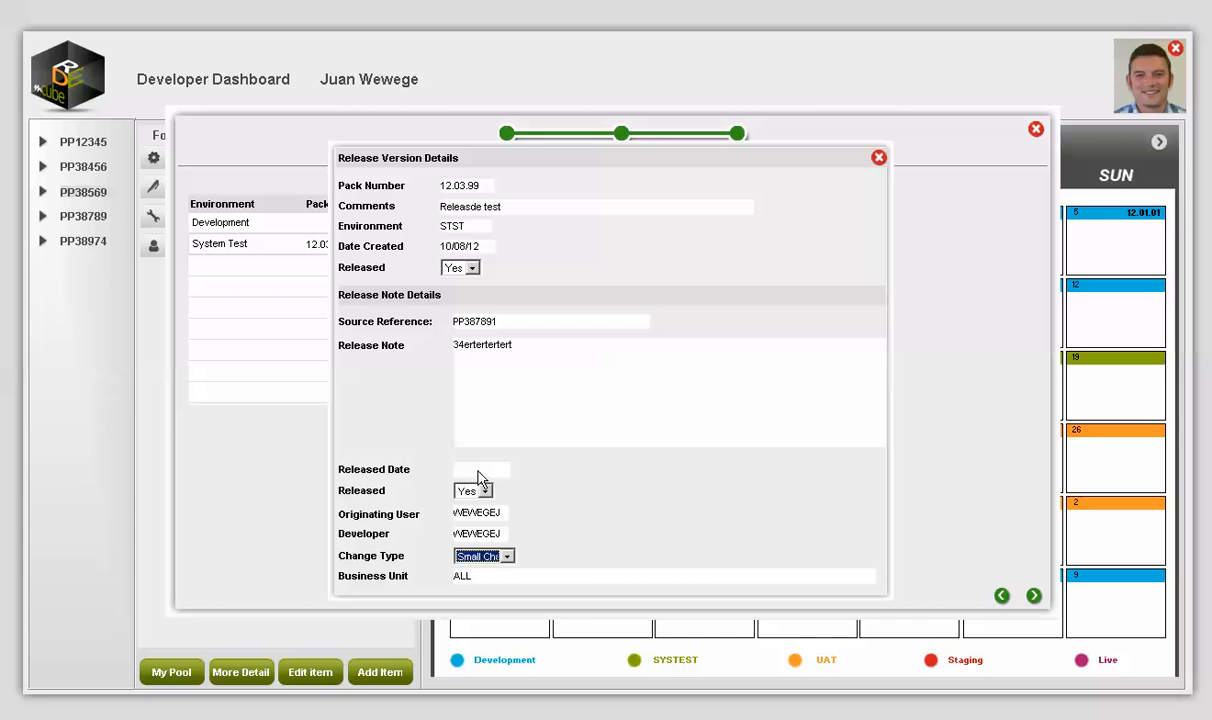
Step: Enter released date 12/08/12, confirm the Flag for Release stage, and recheck the release note
left_click(478, 469)
type("12/08/12")
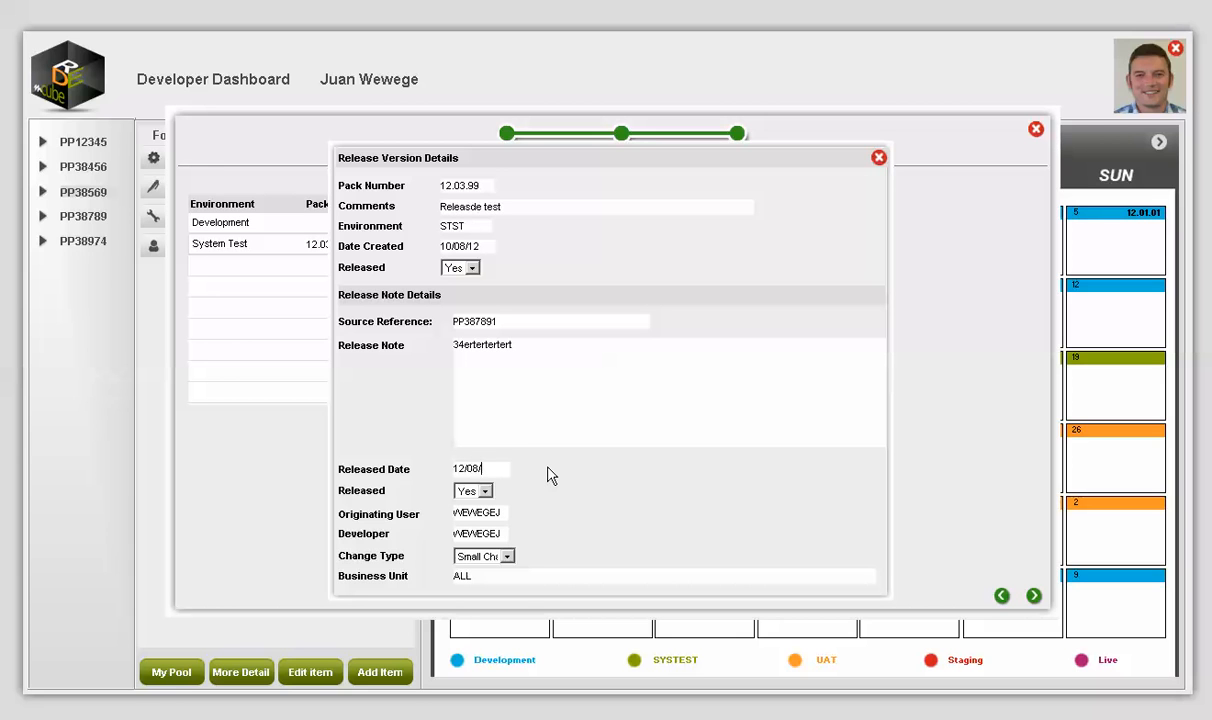
key("Tab")
left_click(878, 158)
left_click(1035, 598)
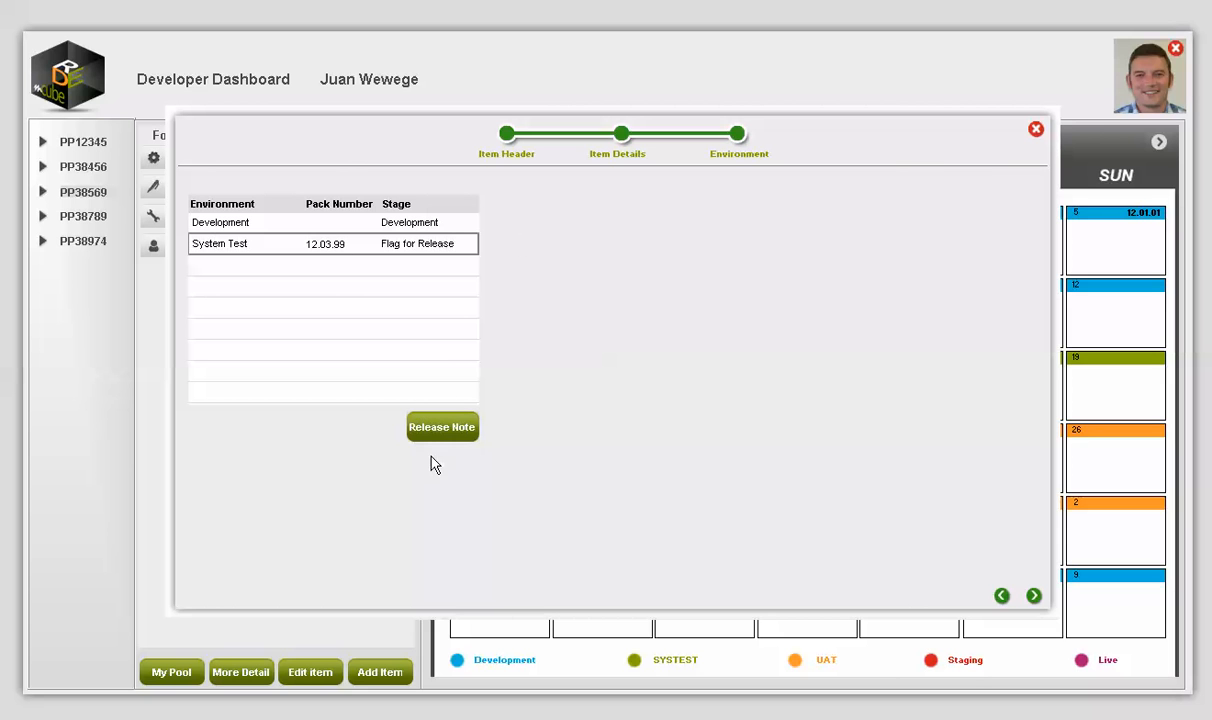
left_click(455, 427)
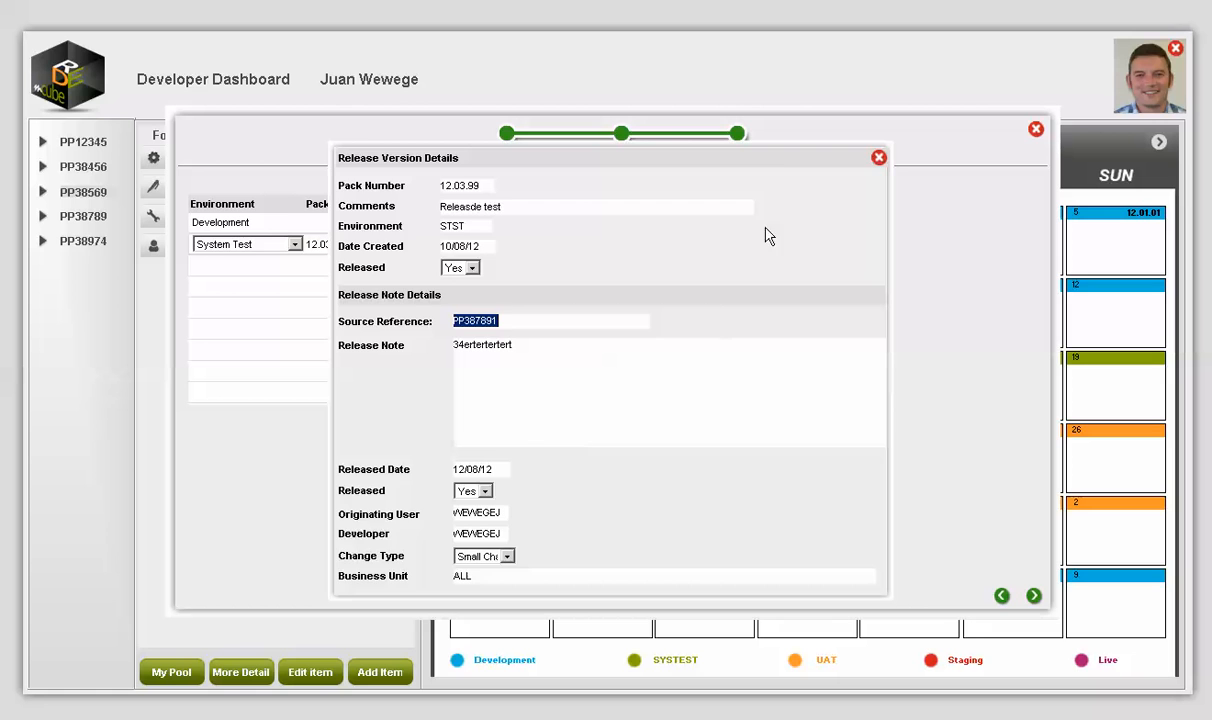
left_click(878, 157)
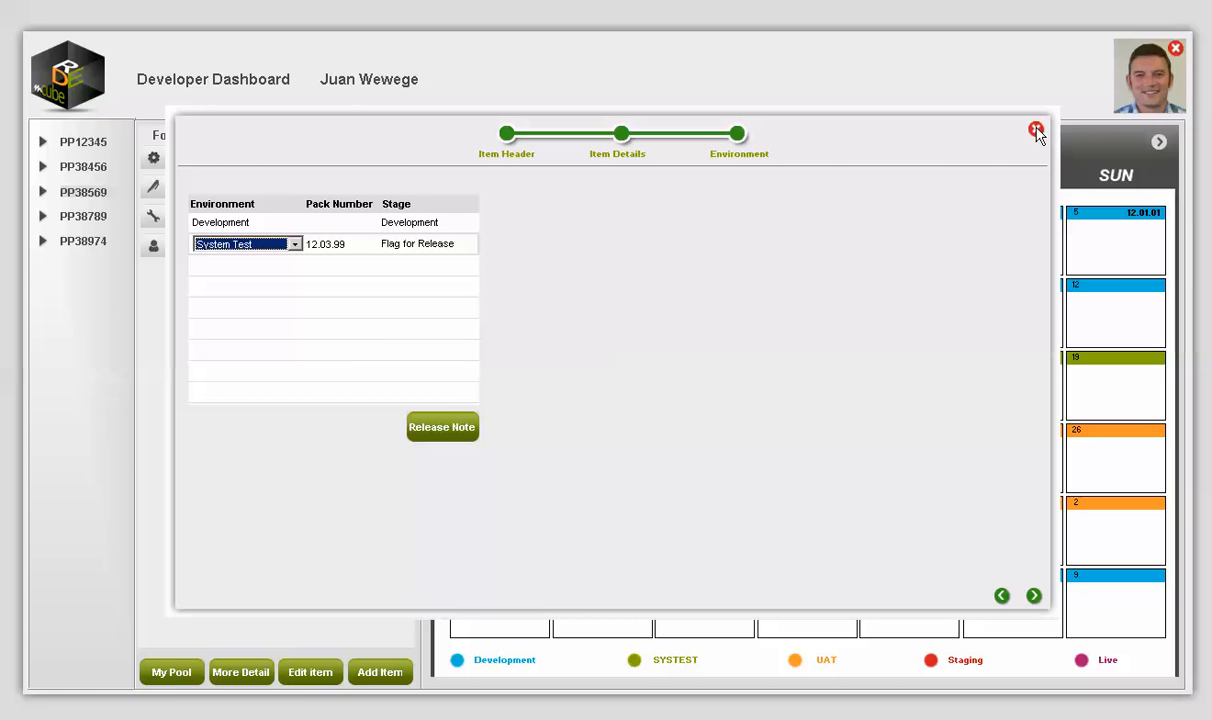
Step: Close the wizard and inspect My Script's status history under PP387891's Development environment
left_click(1036, 129)
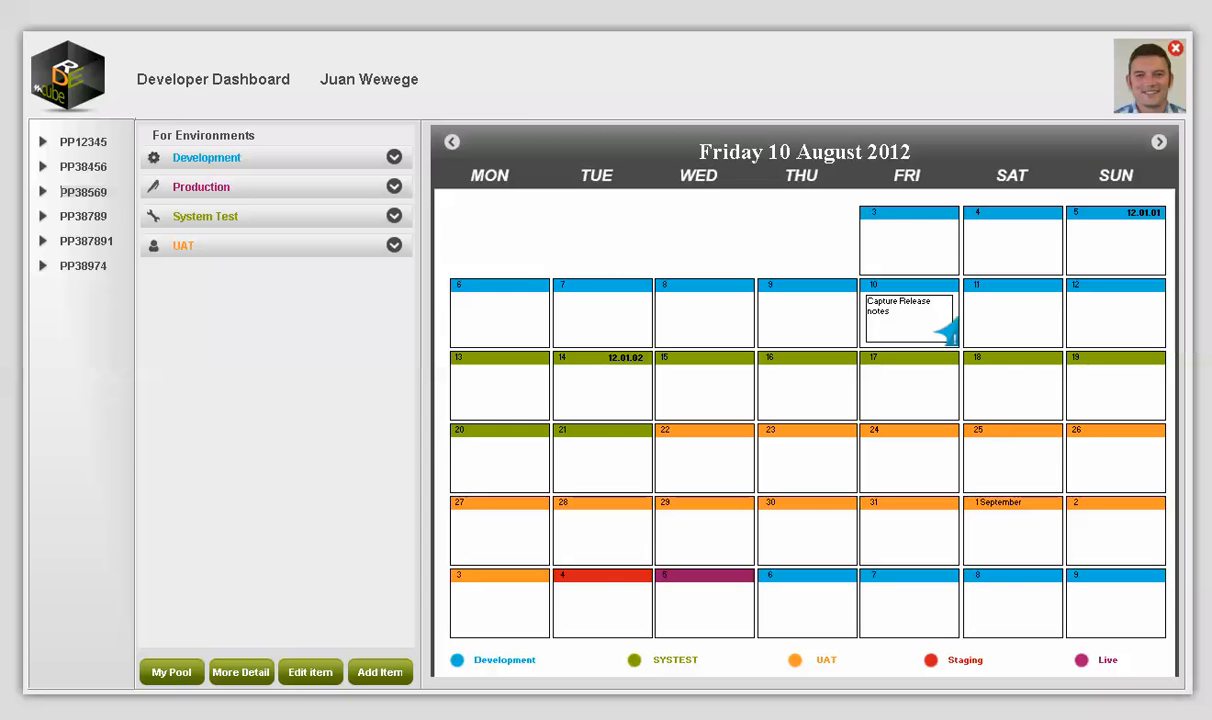
left_click(88, 243)
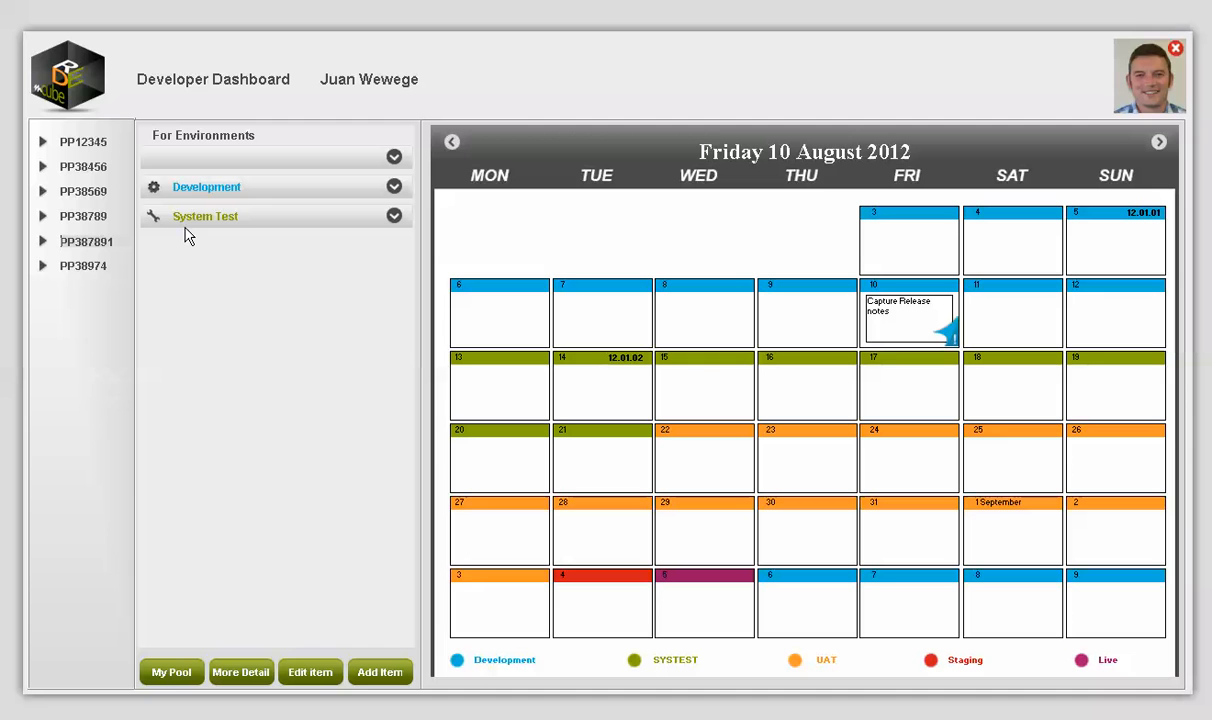
left_click(394, 187)
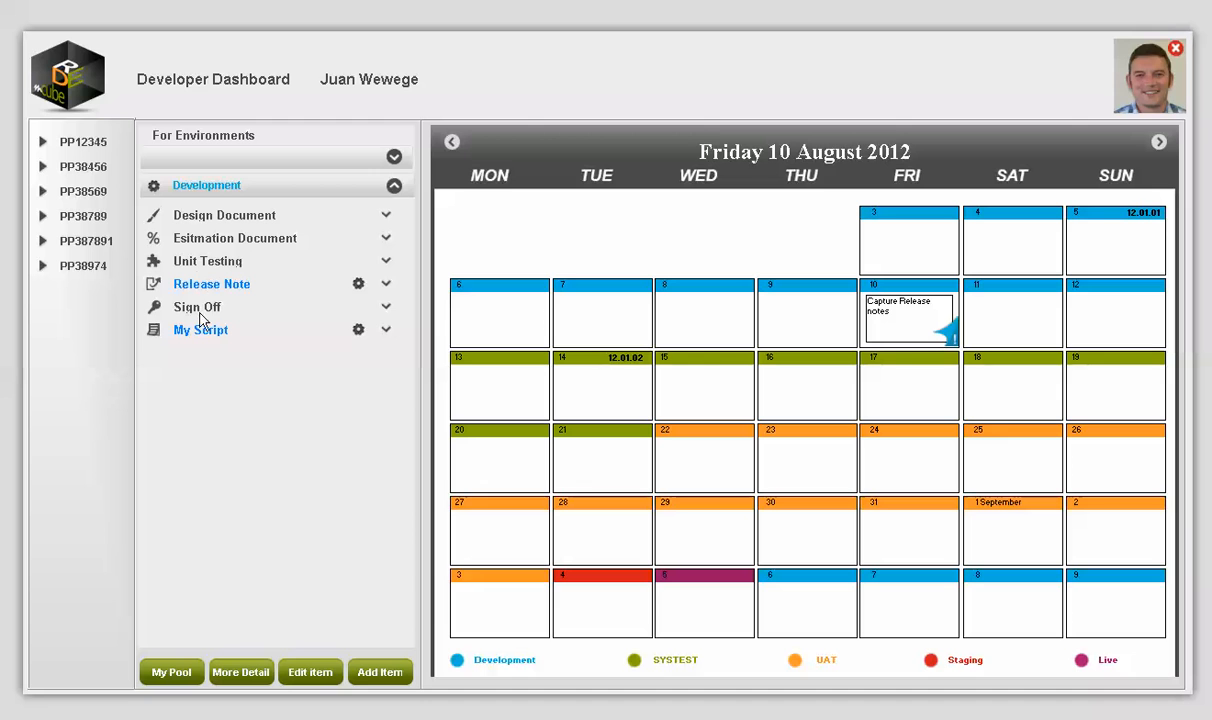
left_click(386, 330)
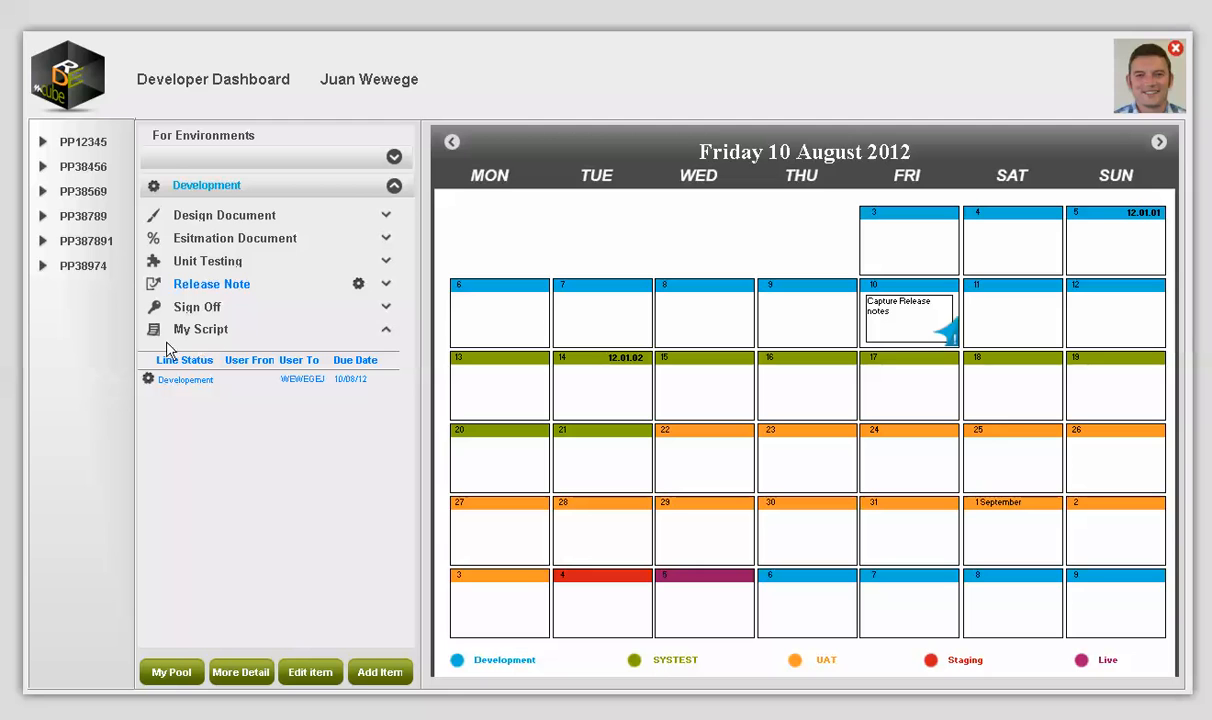
left_click(395, 188)
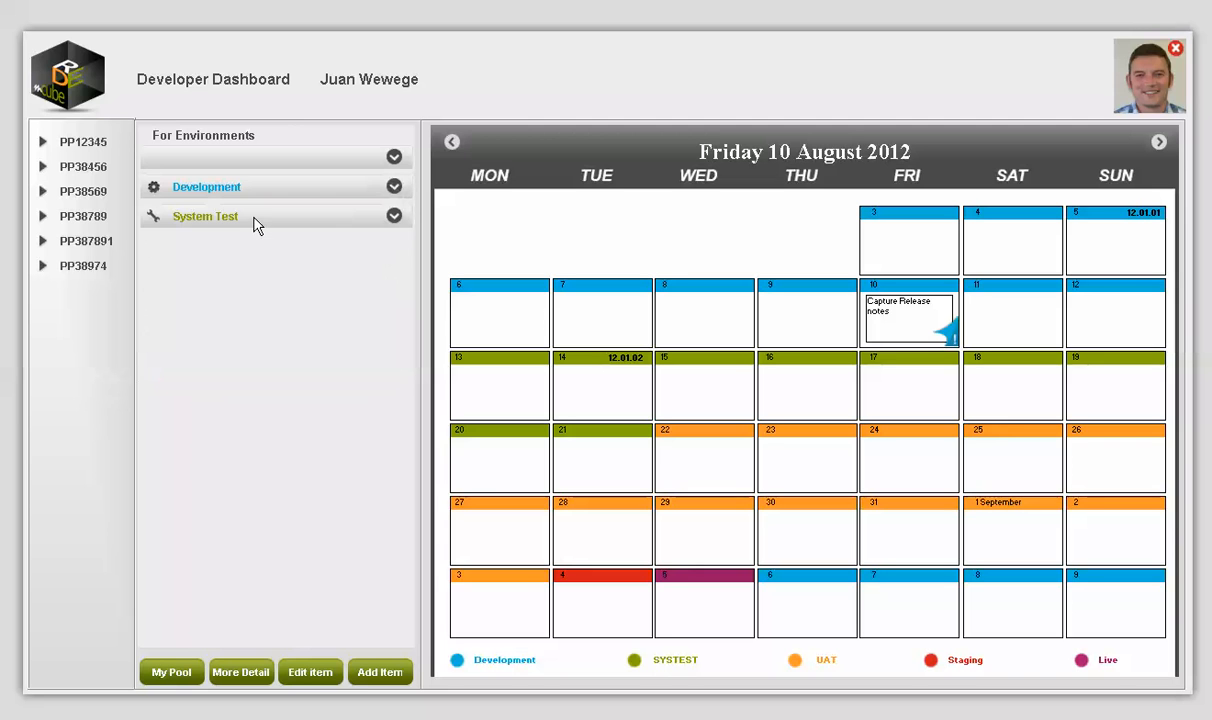
Step: Check that My Script is flagged for release under the System Test environment
left_click(395, 217)
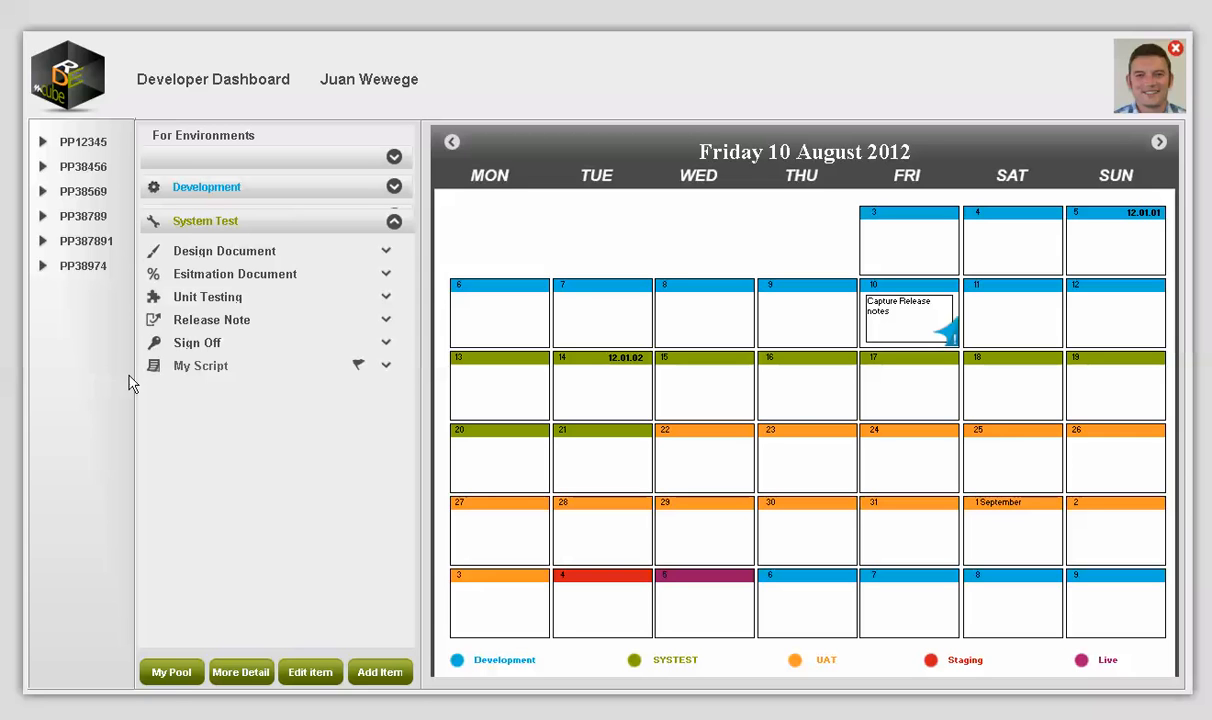
left_click(386, 366)
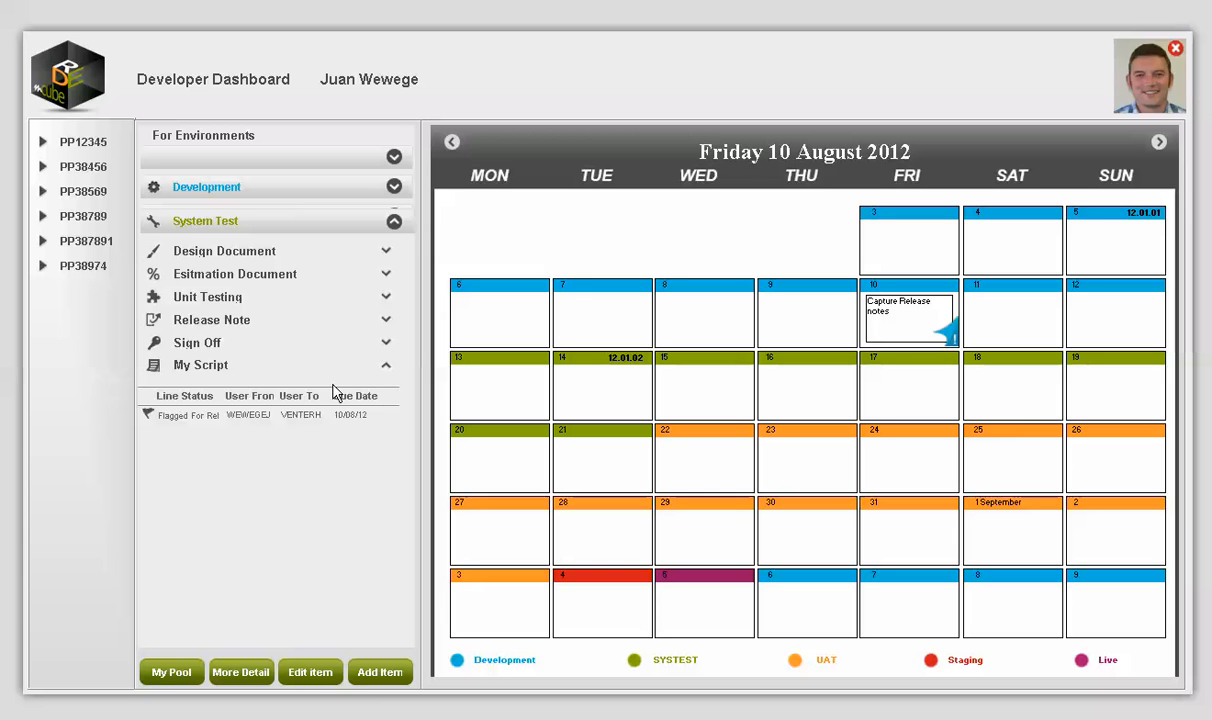
left_click(387, 367)
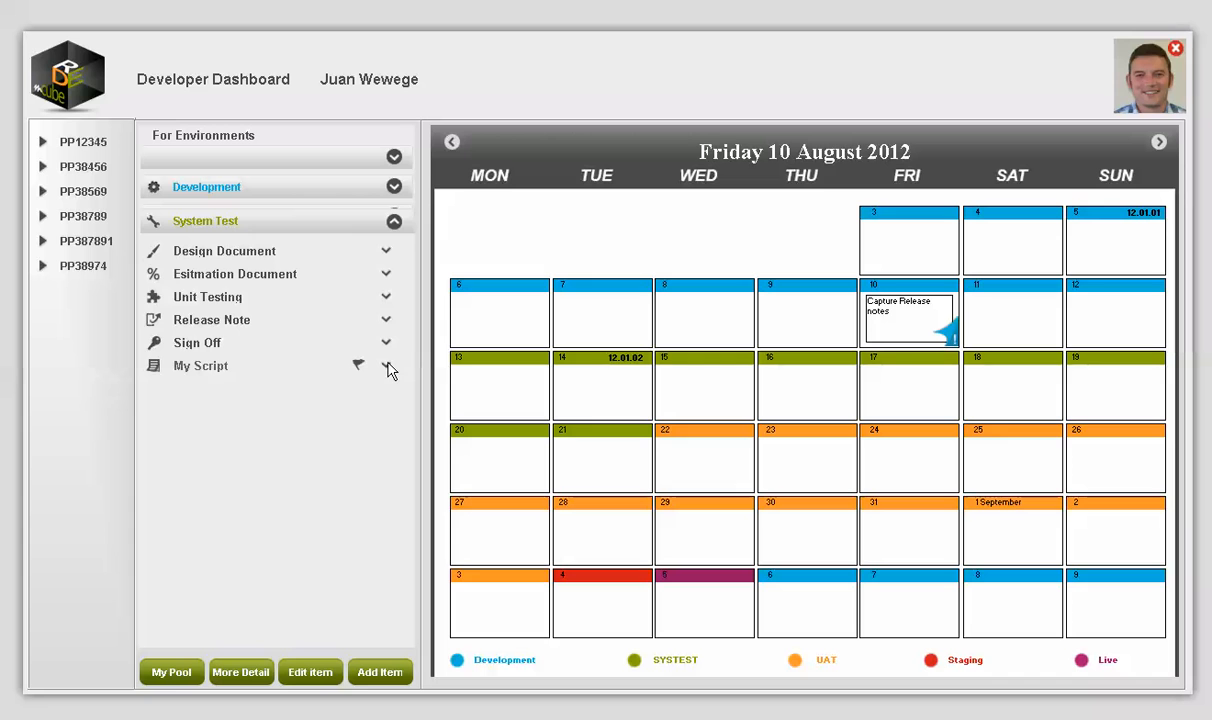
left_click(395, 221)
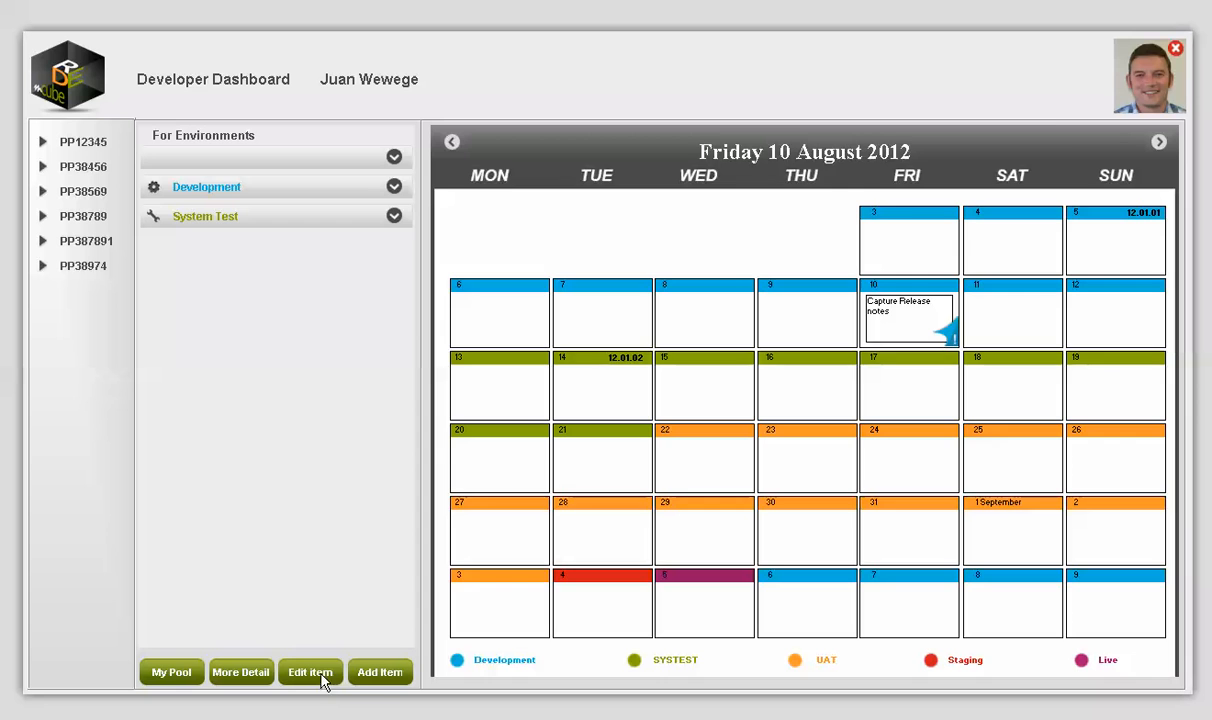
left_click(352, 671)
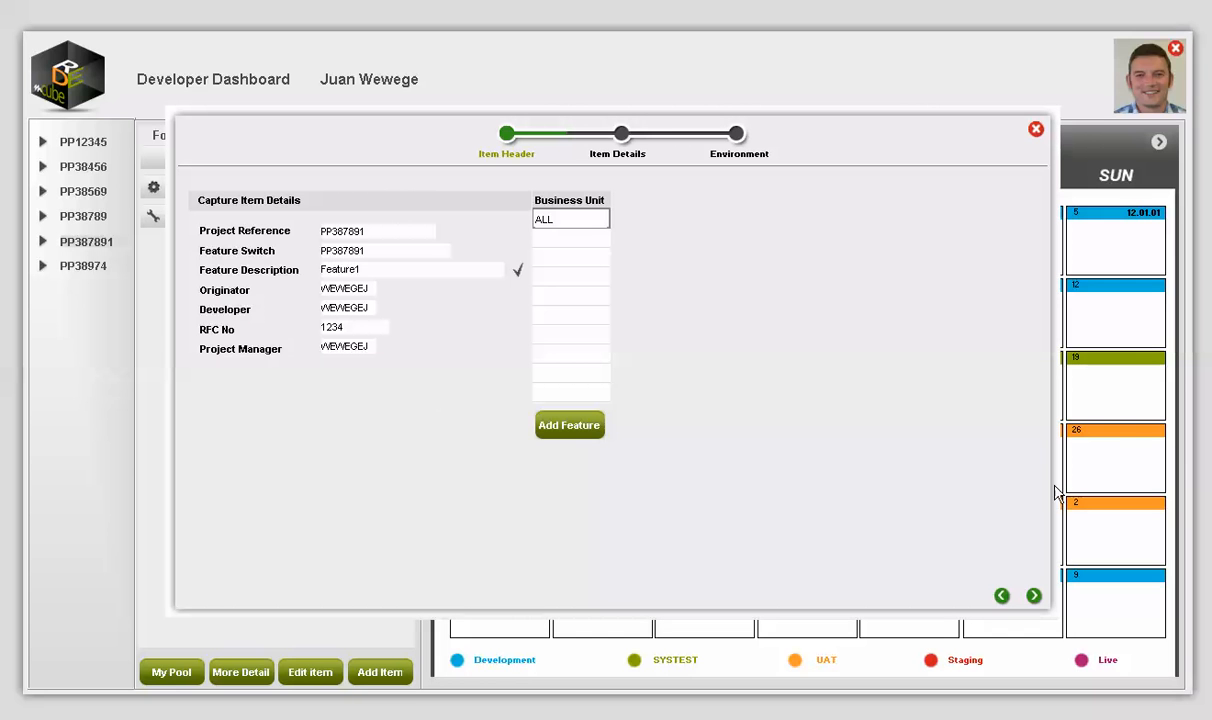
left_click(1033, 596)
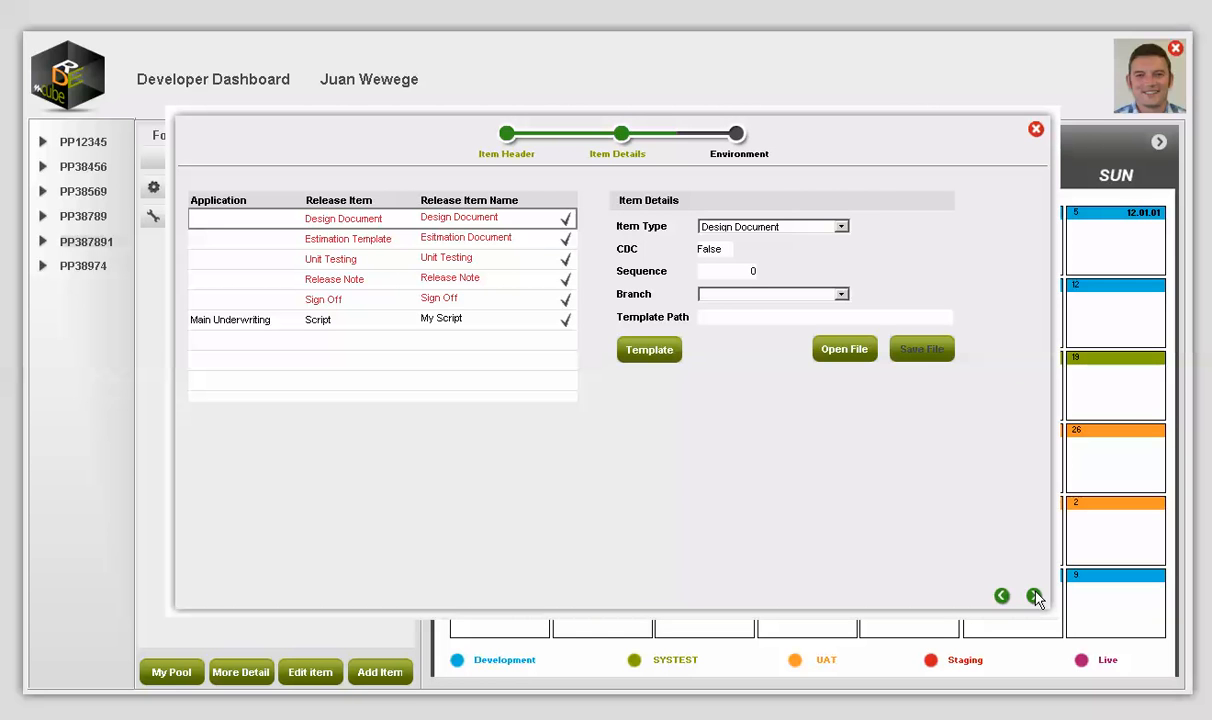
left_click(218, 320)
left_click(399, 335)
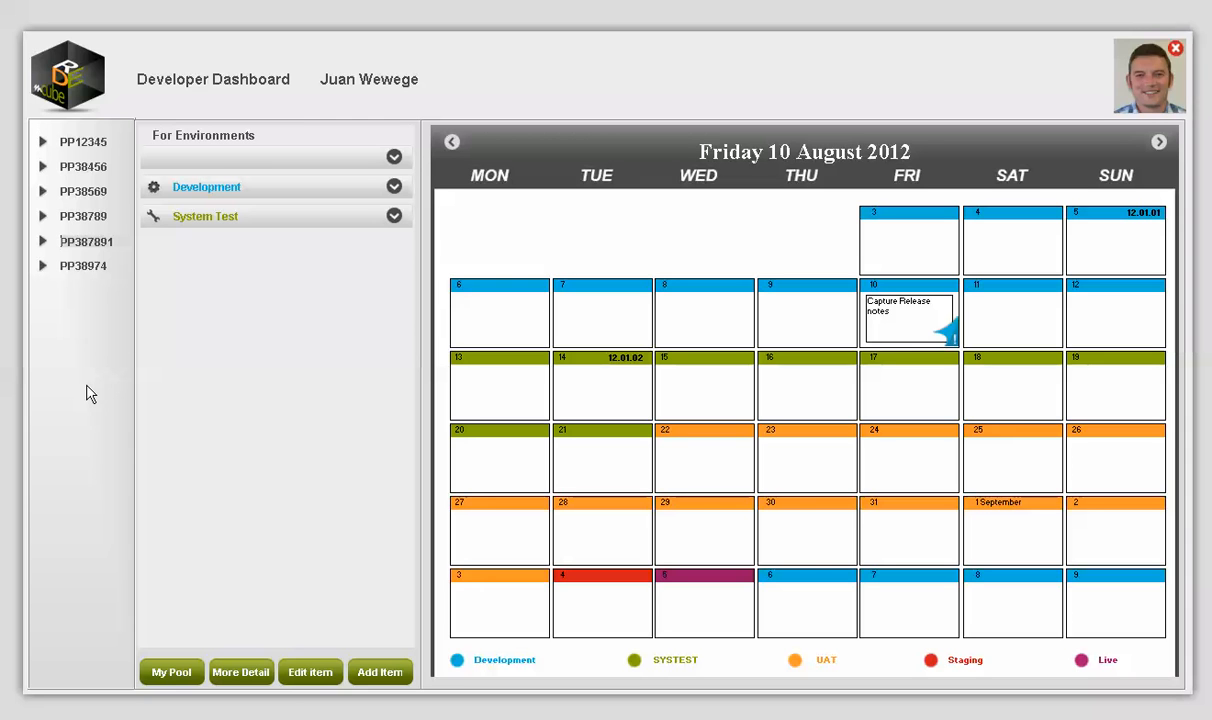
left_click(251, 675)
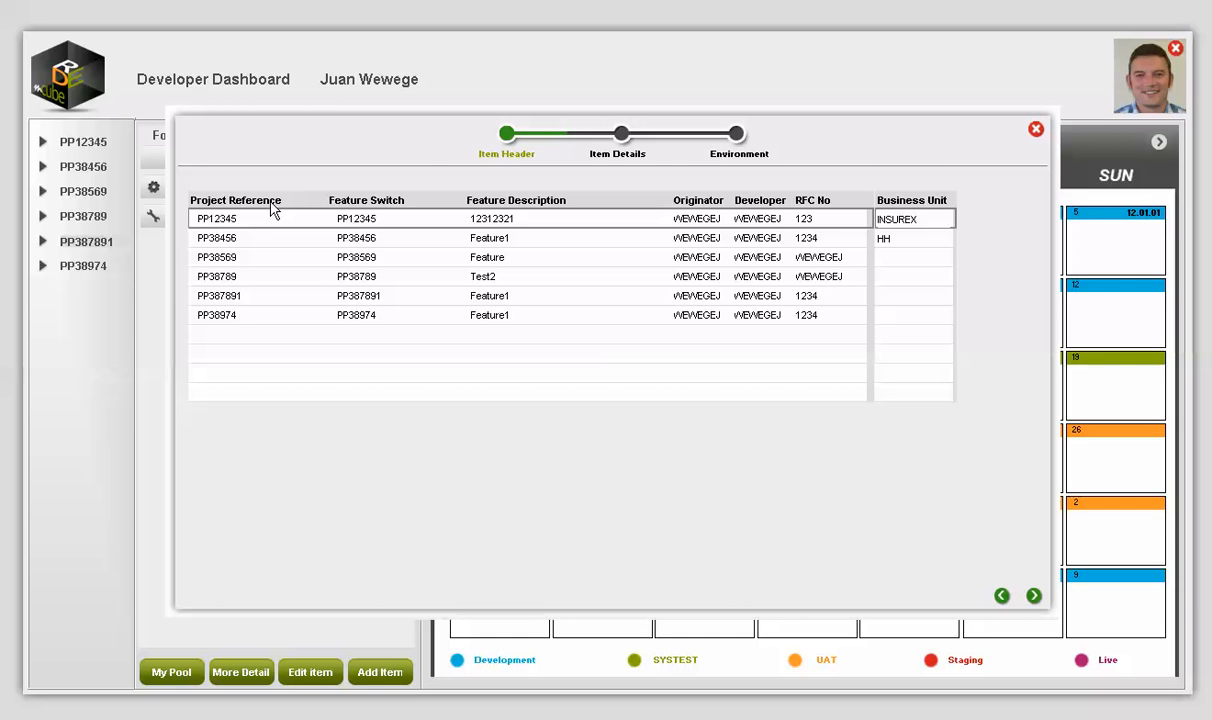
left_click(371, 306)
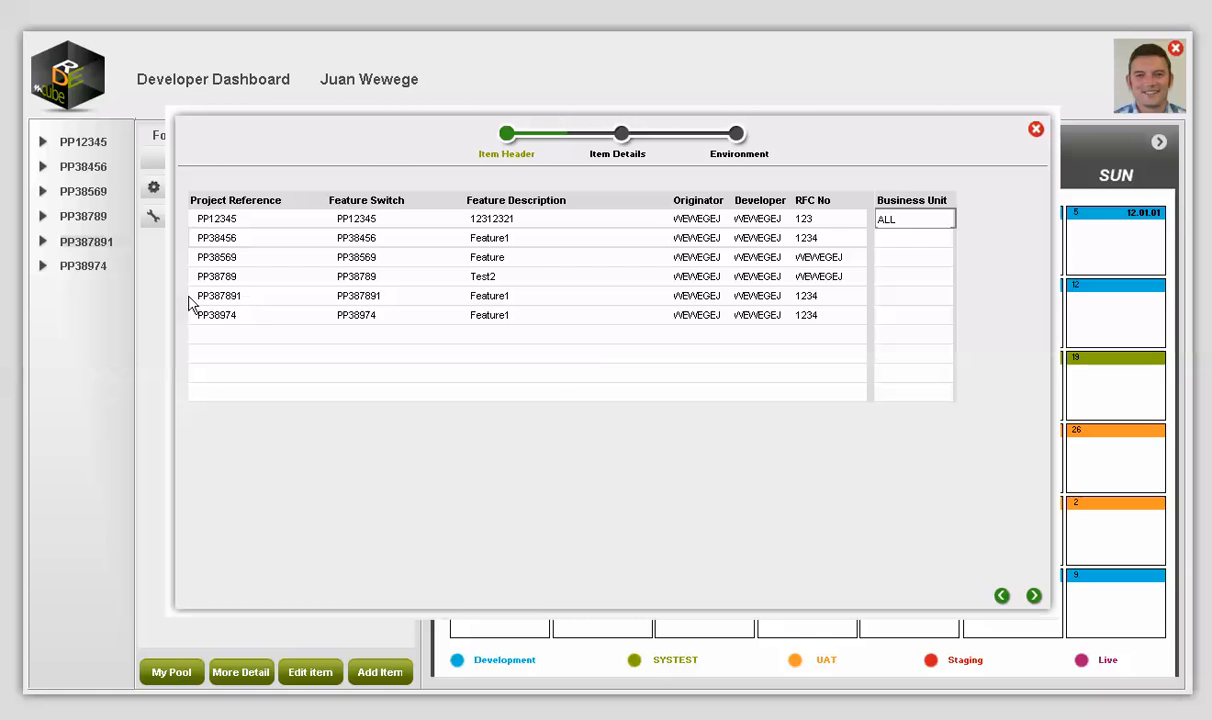
left_click(1034, 597)
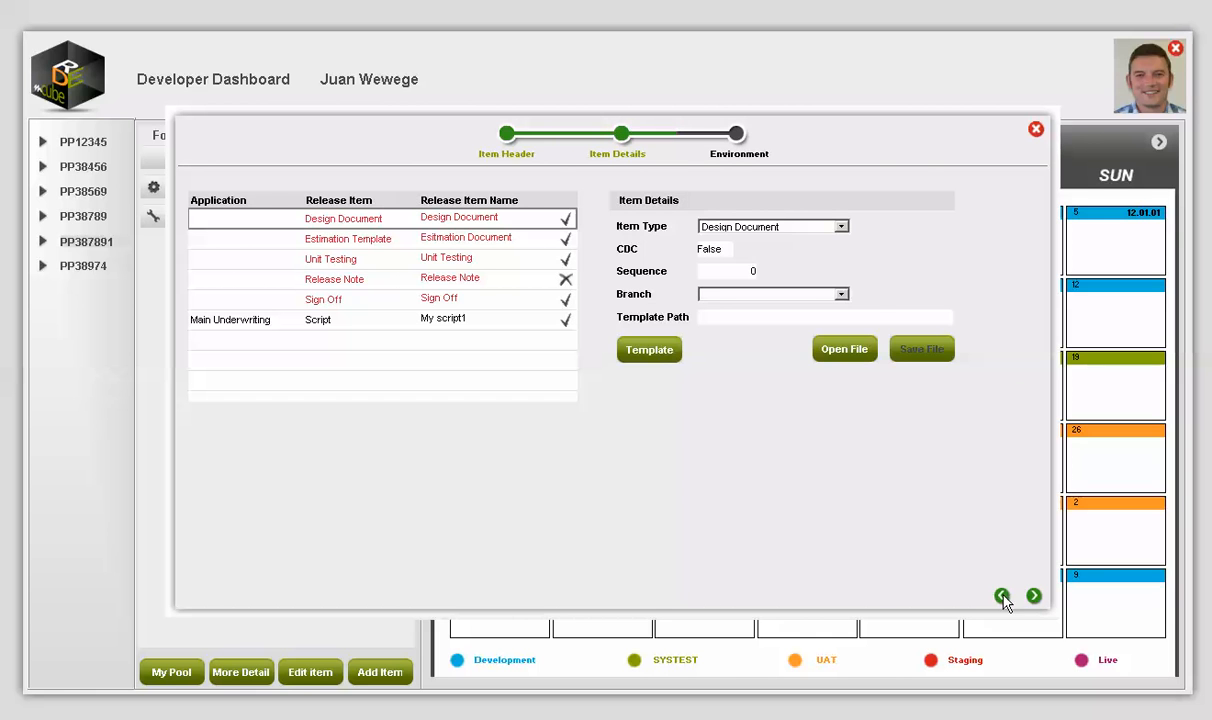
left_click(1001, 596)
left_click(1037, 131)
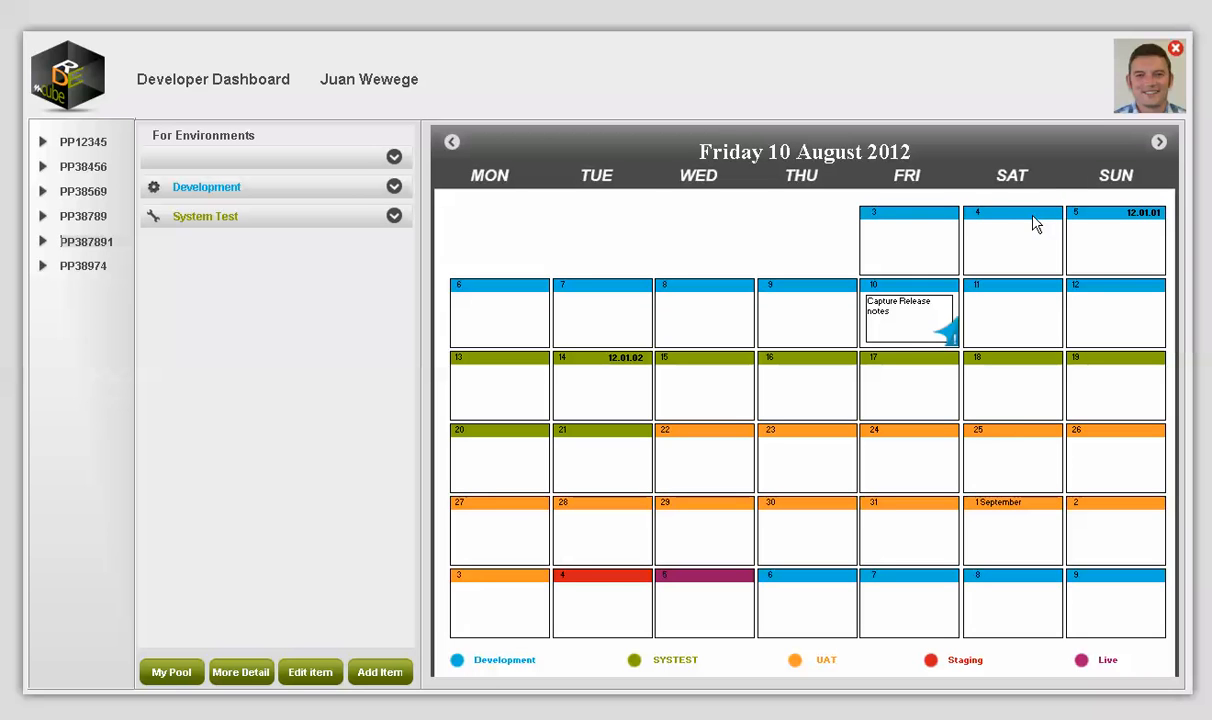
Step: View My Pool's list of all release items, then close it
left_click(176, 664)
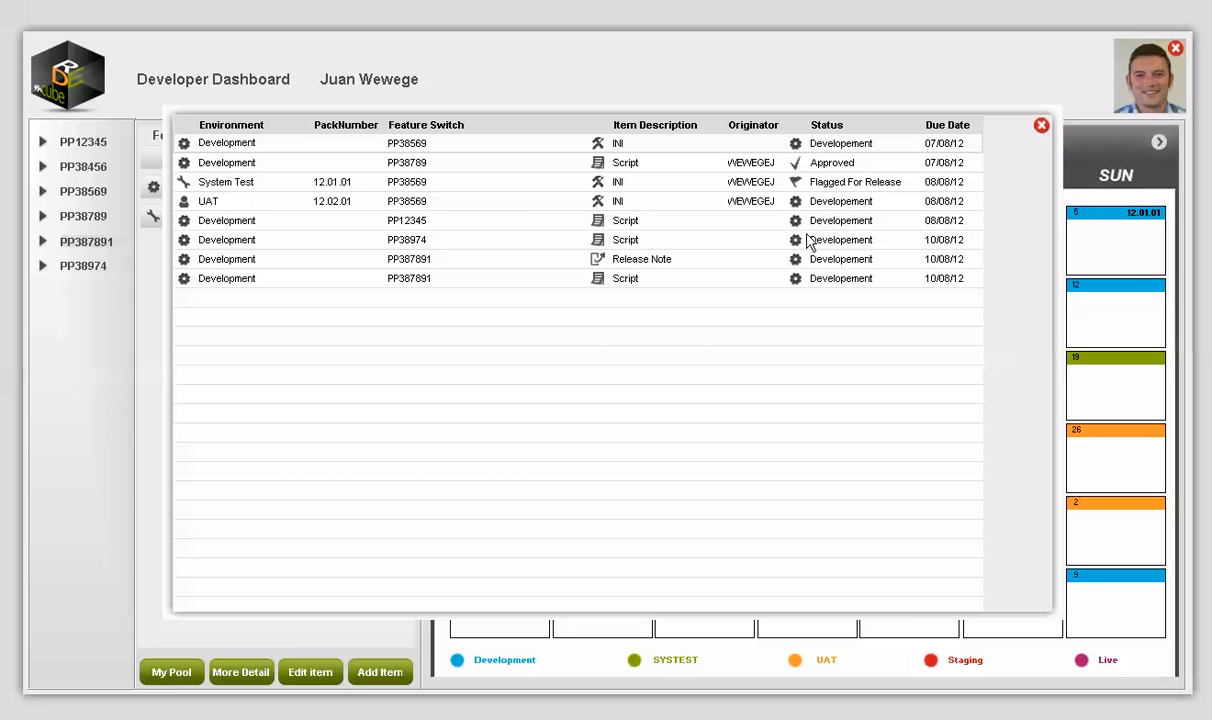
left_click(1041, 127)
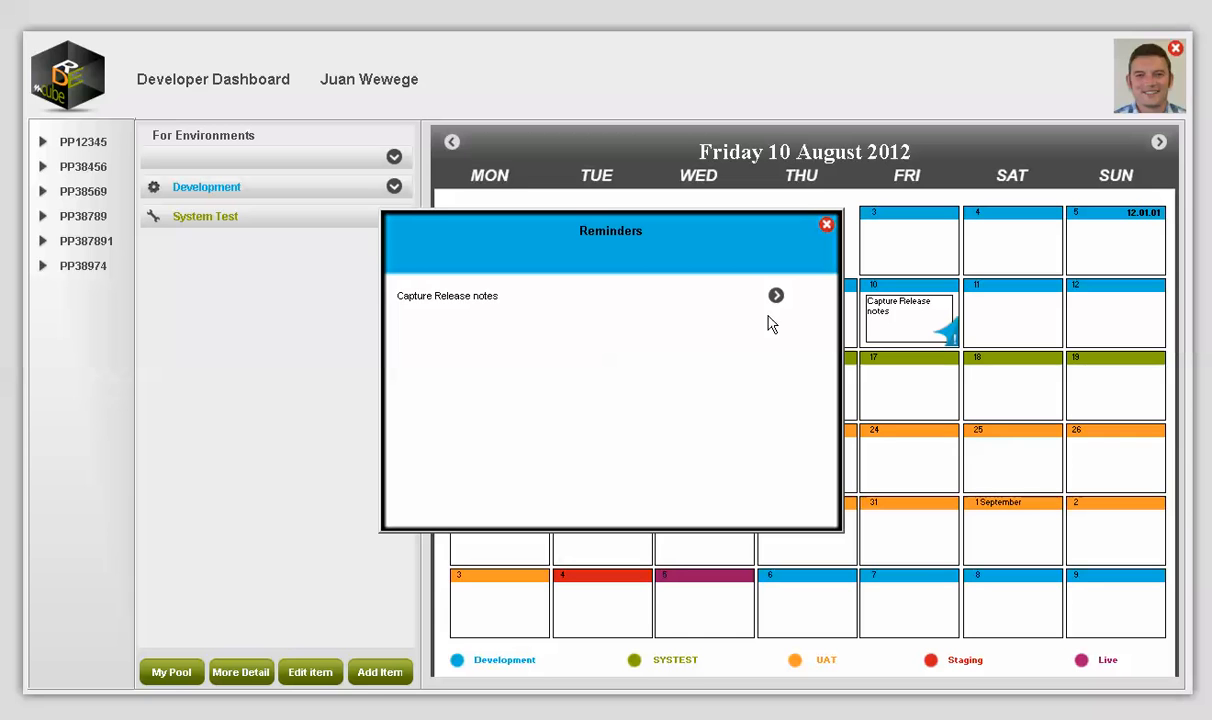
Step: Dismiss the Capture Release notes reminder popup
left_click(827, 229)
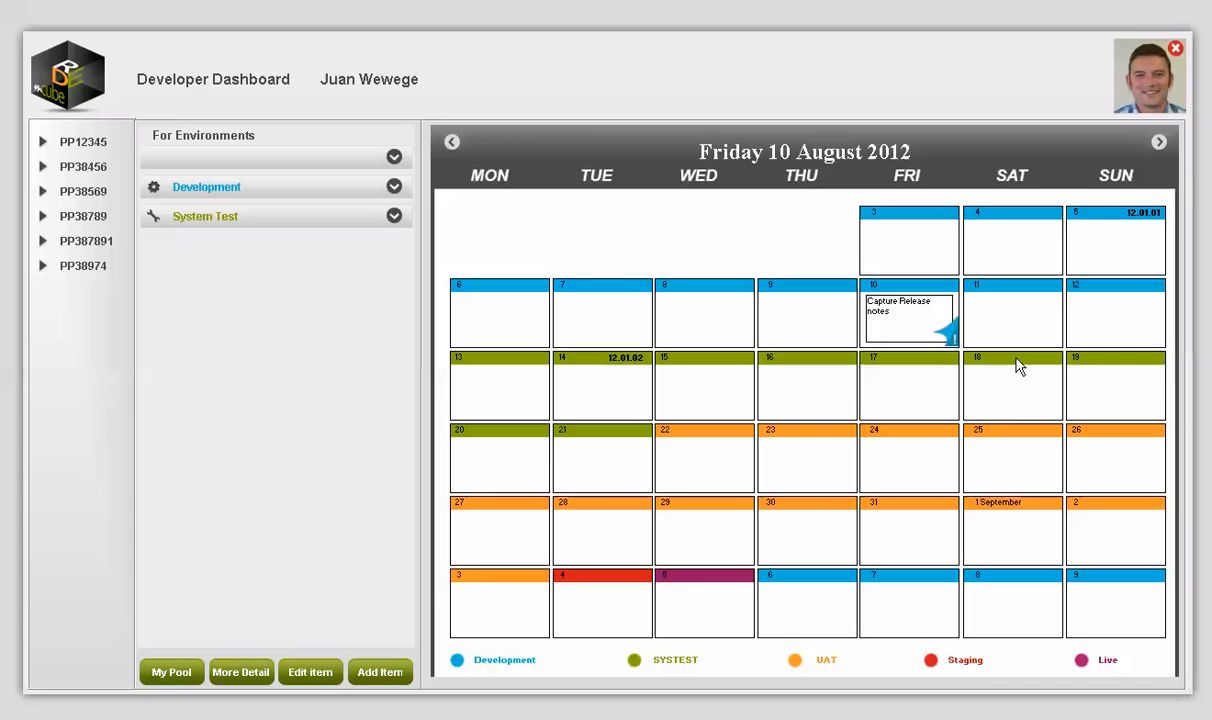